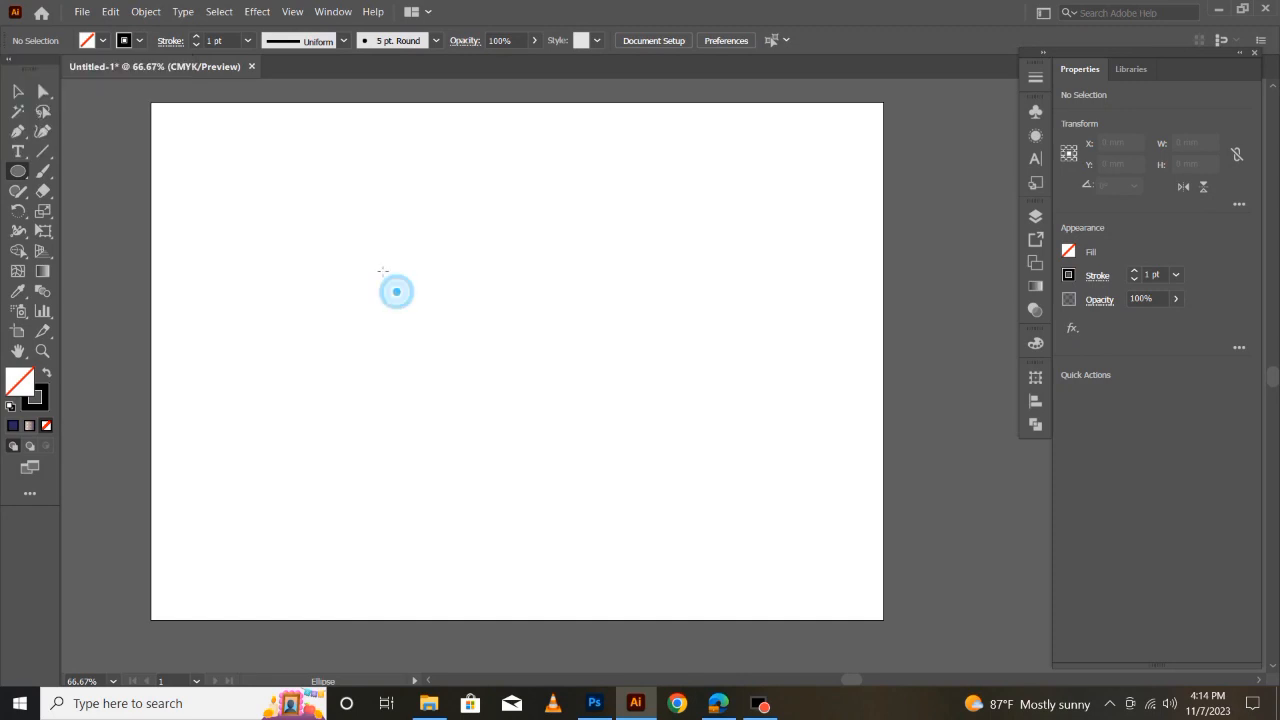
# Draw an unfilled circle about 97 mm in diameter and move it to the upper middle of the artboard
pyautogui.moveTo(377, 251); pyautogui.dragTo(629, 445)
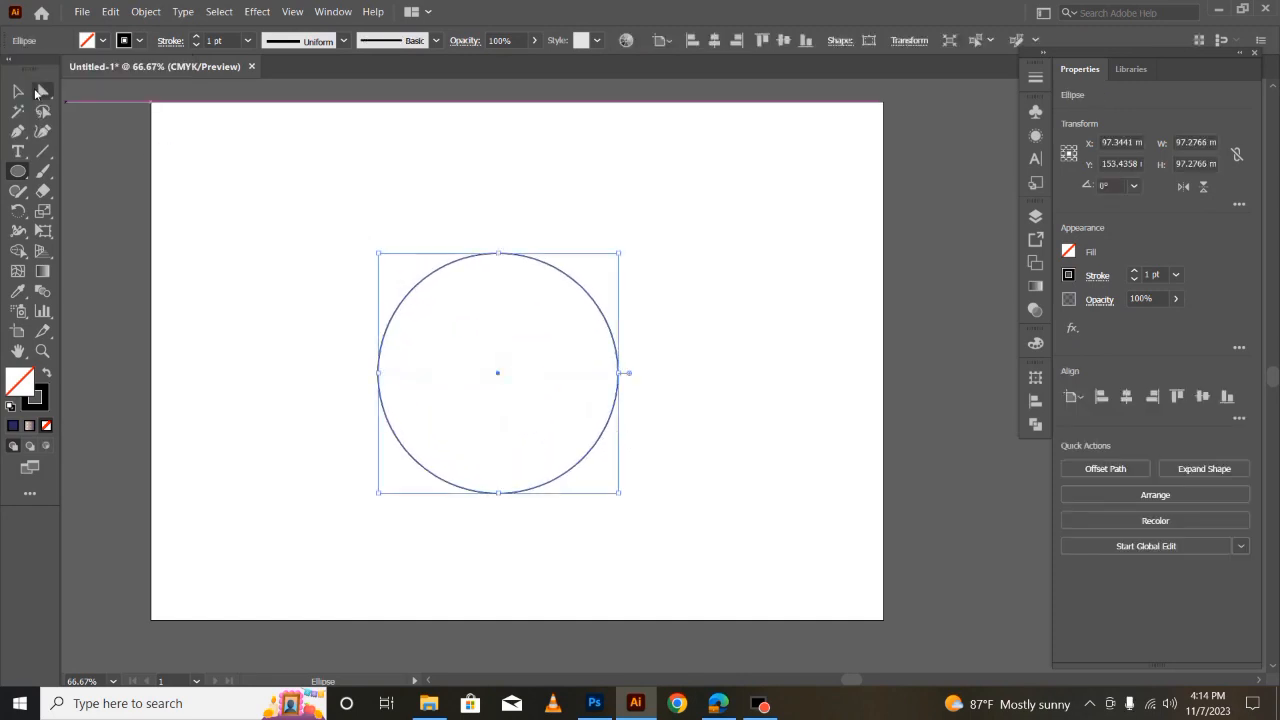
pyautogui.click(18, 91)
pyautogui.moveTo(568, 281); pyautogui.dragTo(591, 232)
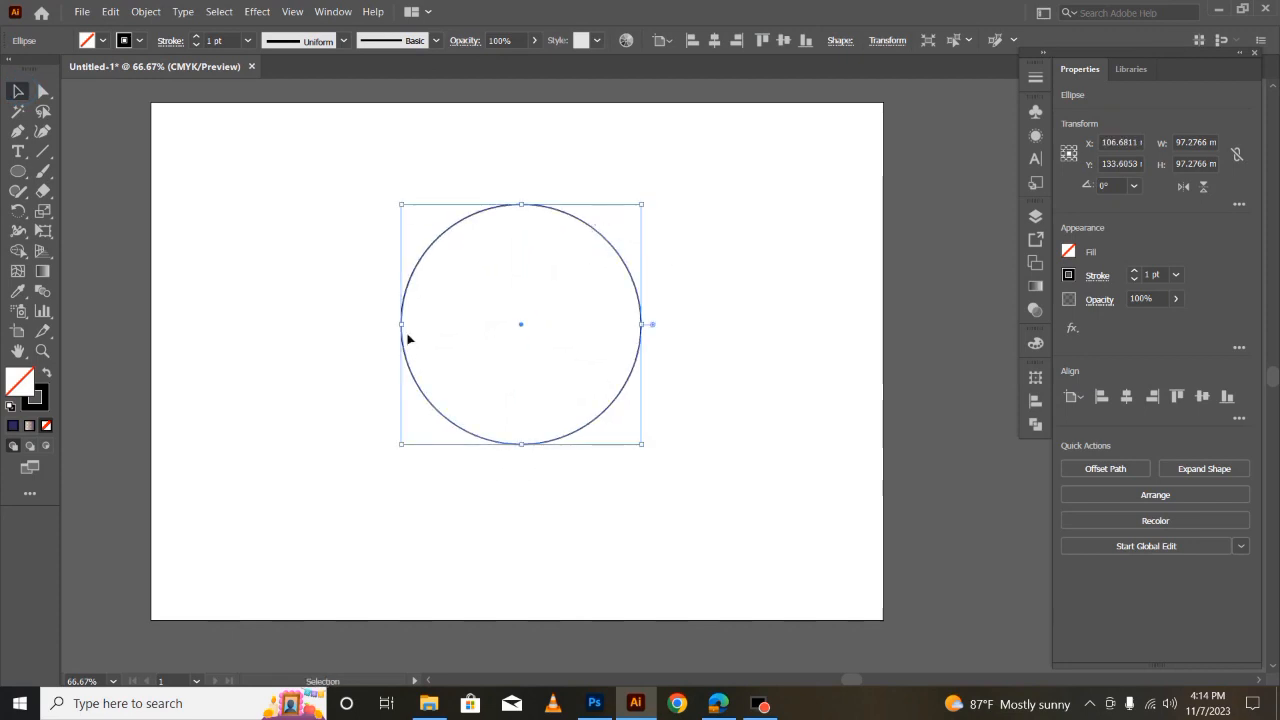
# Draw a square about 46 mm wide, centre it overlapping the circle's lower edge, and shorten it from below
pyautogui.click(18, 171)
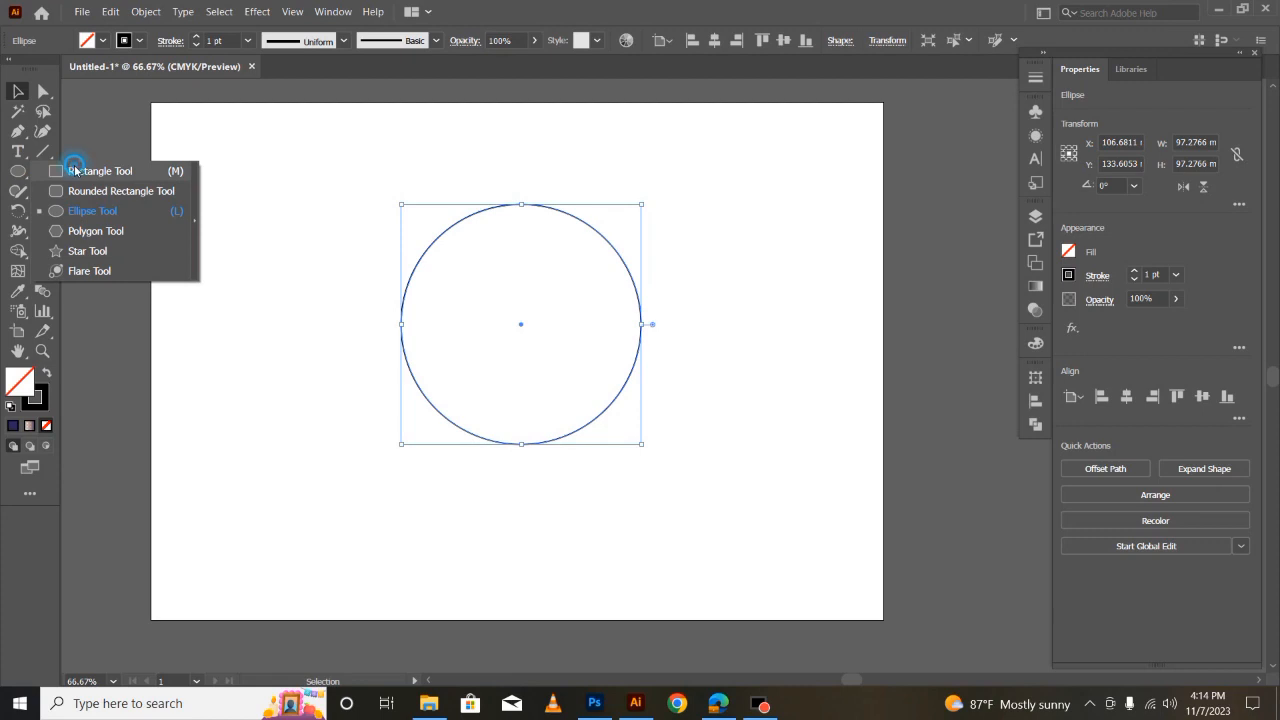
pyautogui.click(75, 171)
pyautogui.moveTo(445, 479); pyautogui.dragTo(580, 451)
pyautogui.press('v')
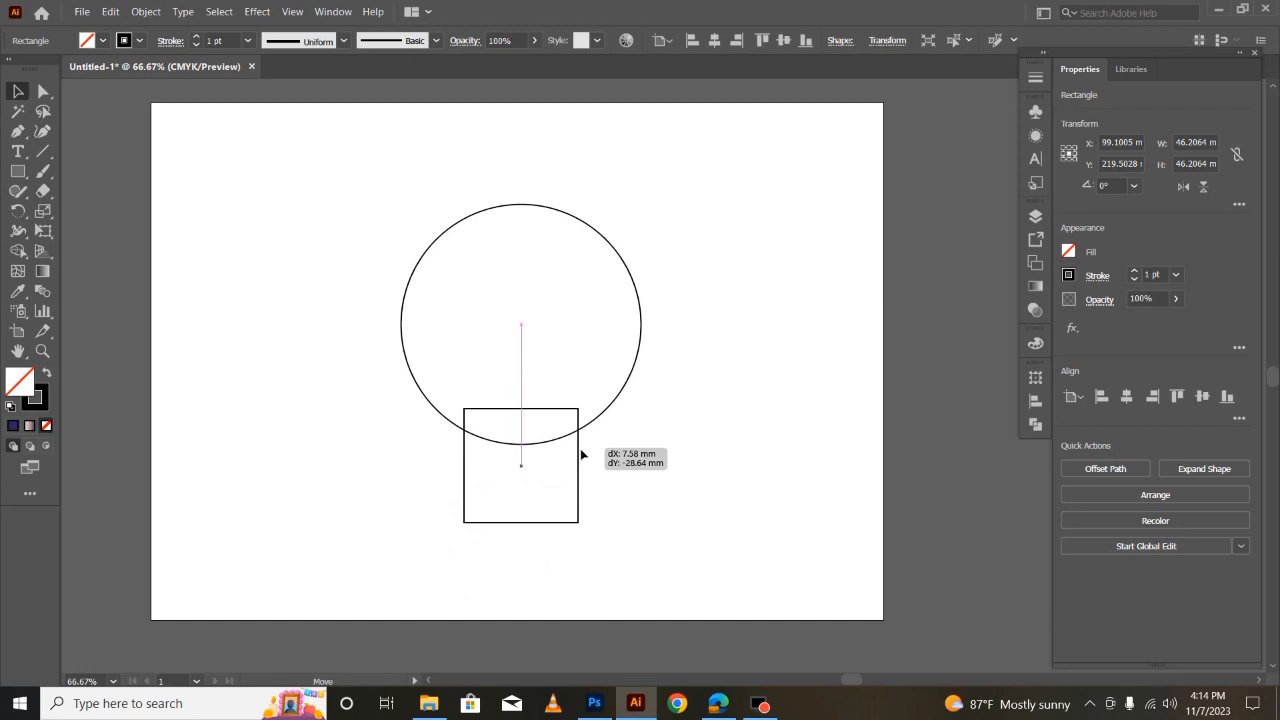
pyautogui.moveTo(581, 455); pyautogui.dragTo(581, 455)
pyautogui.moveTo(530, 530); pyautogui.dragTo(531, 495)
pyautogui.click(378, 510)
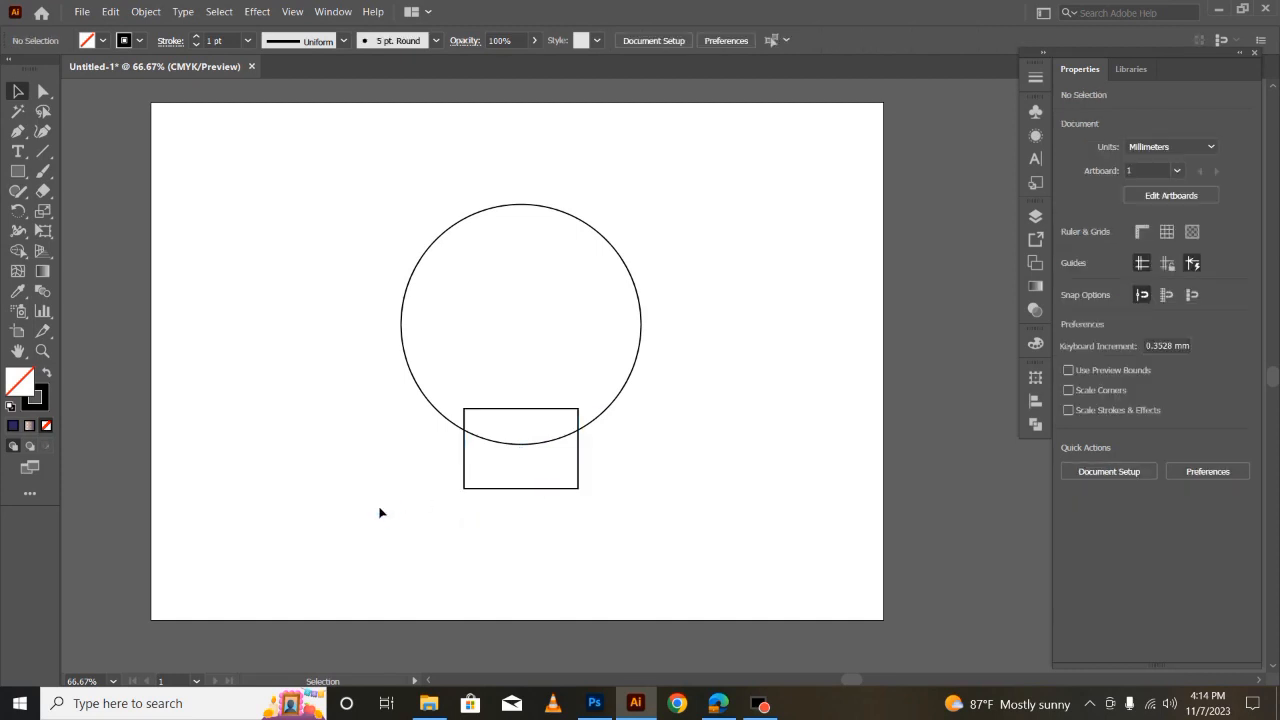
# Unite the circle and the rectangle into one bulb outline with Pathfinder
pyautogui.moveTo(340, 197); pyautogui.dragTo(686, 537)
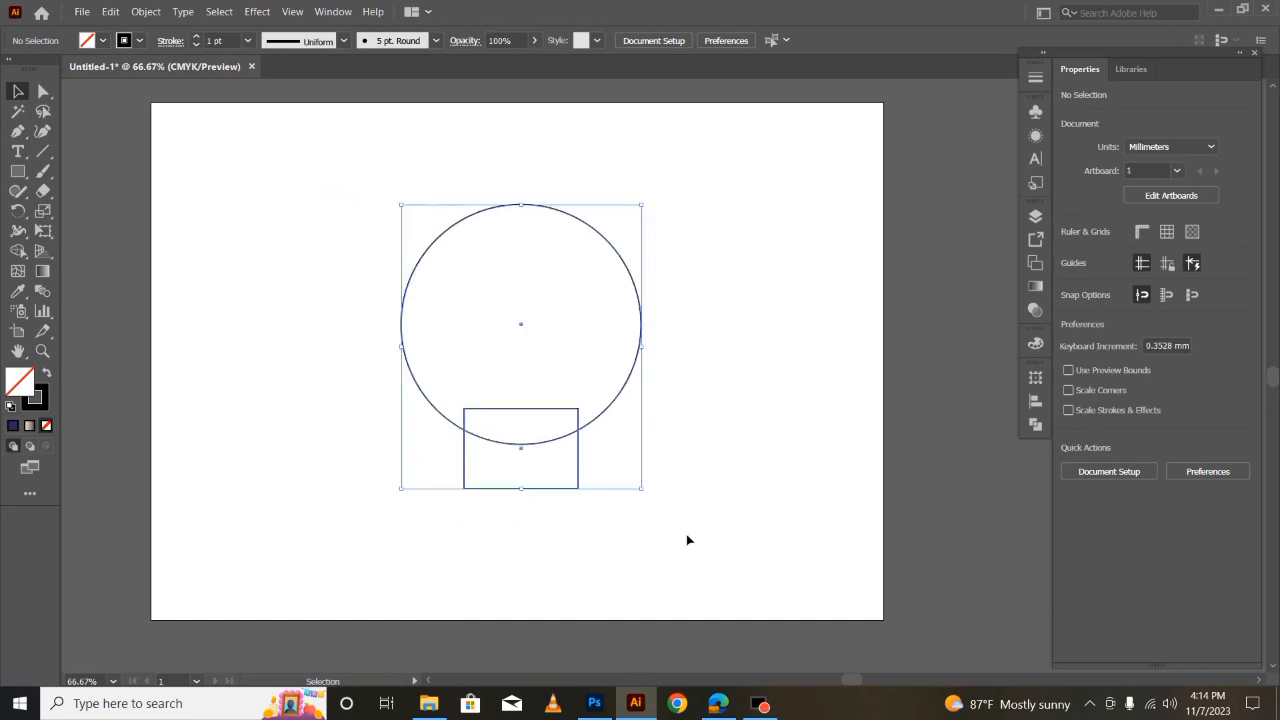
pyautogui.click(1032, 437)
pyautogui.click(840, 414)
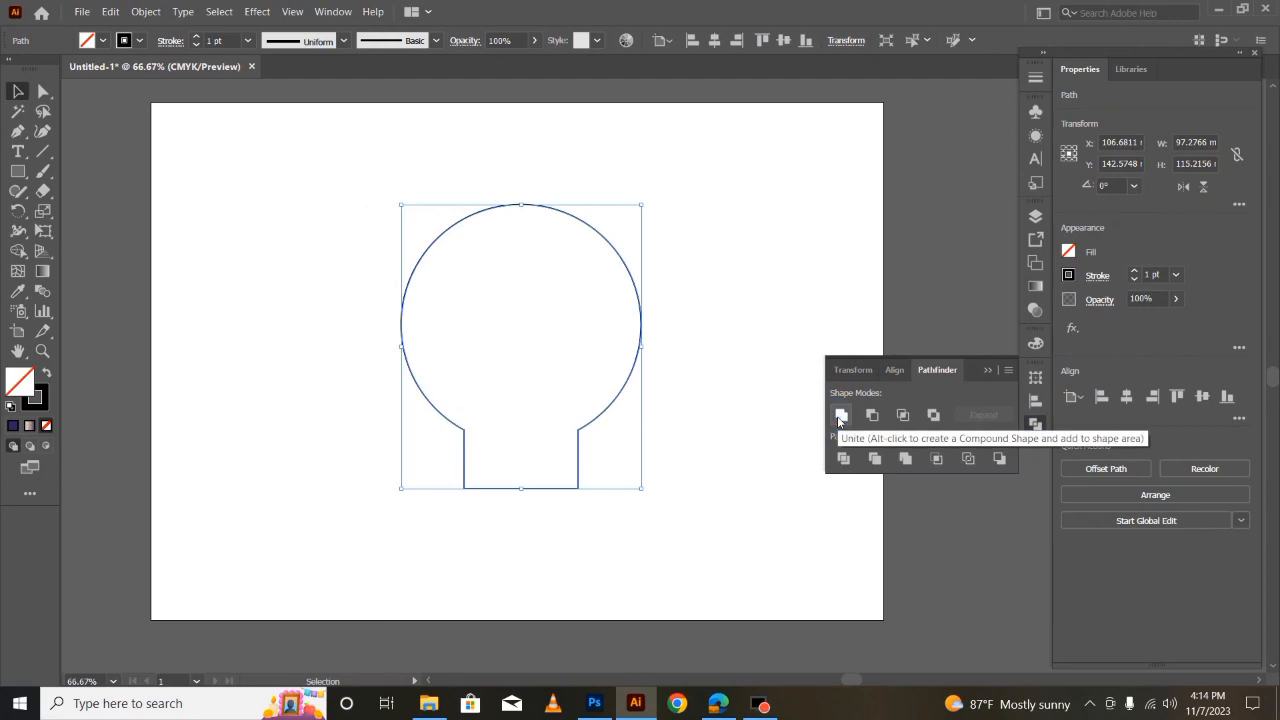
pyautogui.click(987, 370)
pyautogui.click(806, 514)
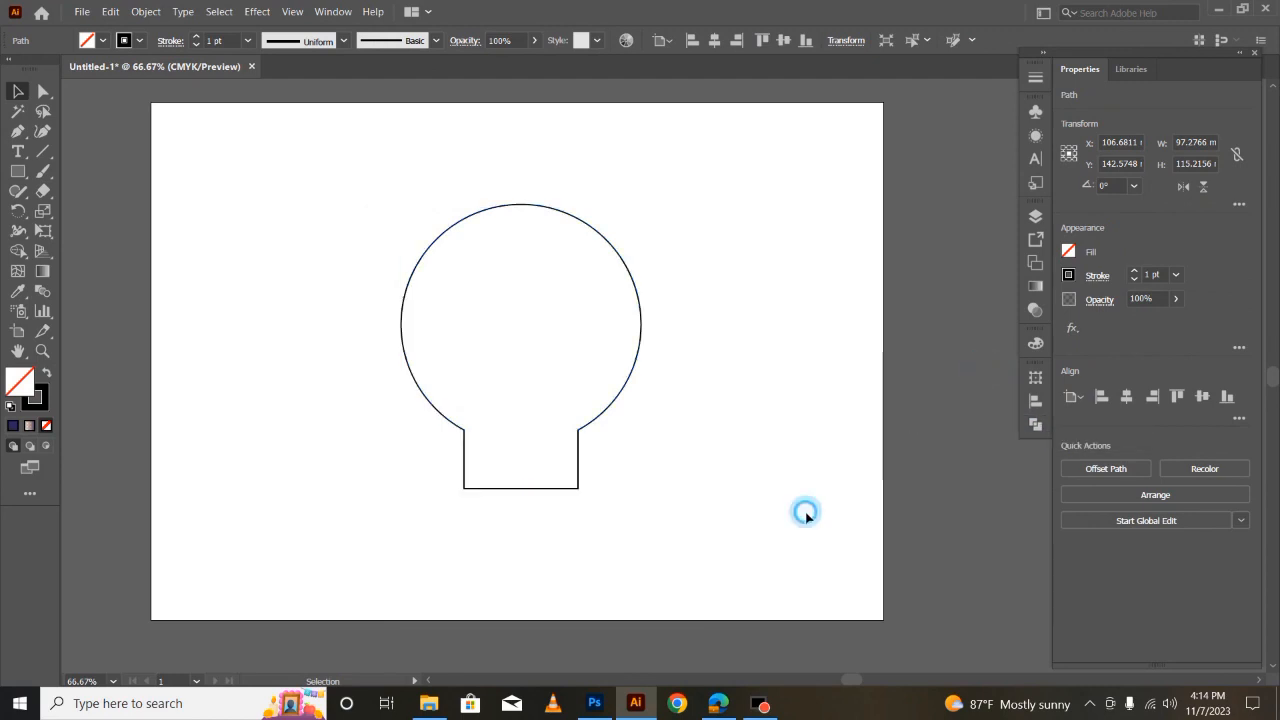
# Round both corners where the bulb meets the neck to a radius of about 30.6 mm
pyautogui.click(463, 308)
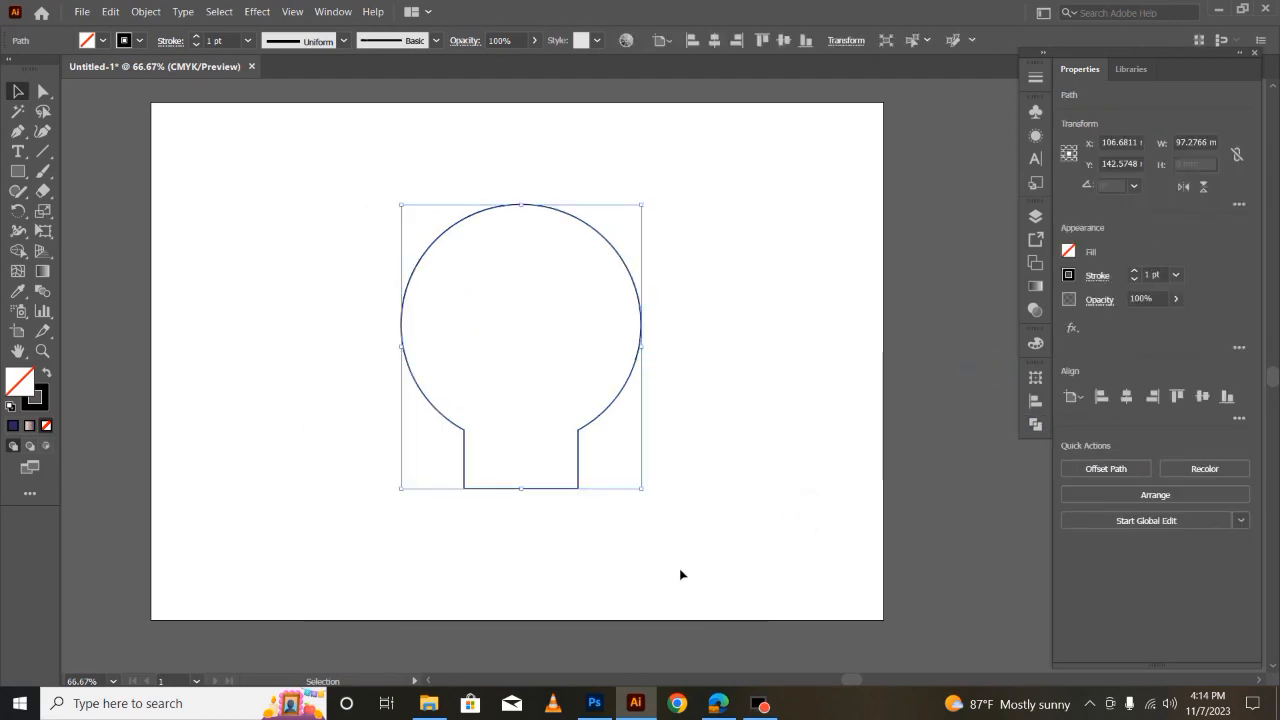
pyautogui.click(294, 486)
pyautogui.press('a')
pyautogui.click(463, 429)
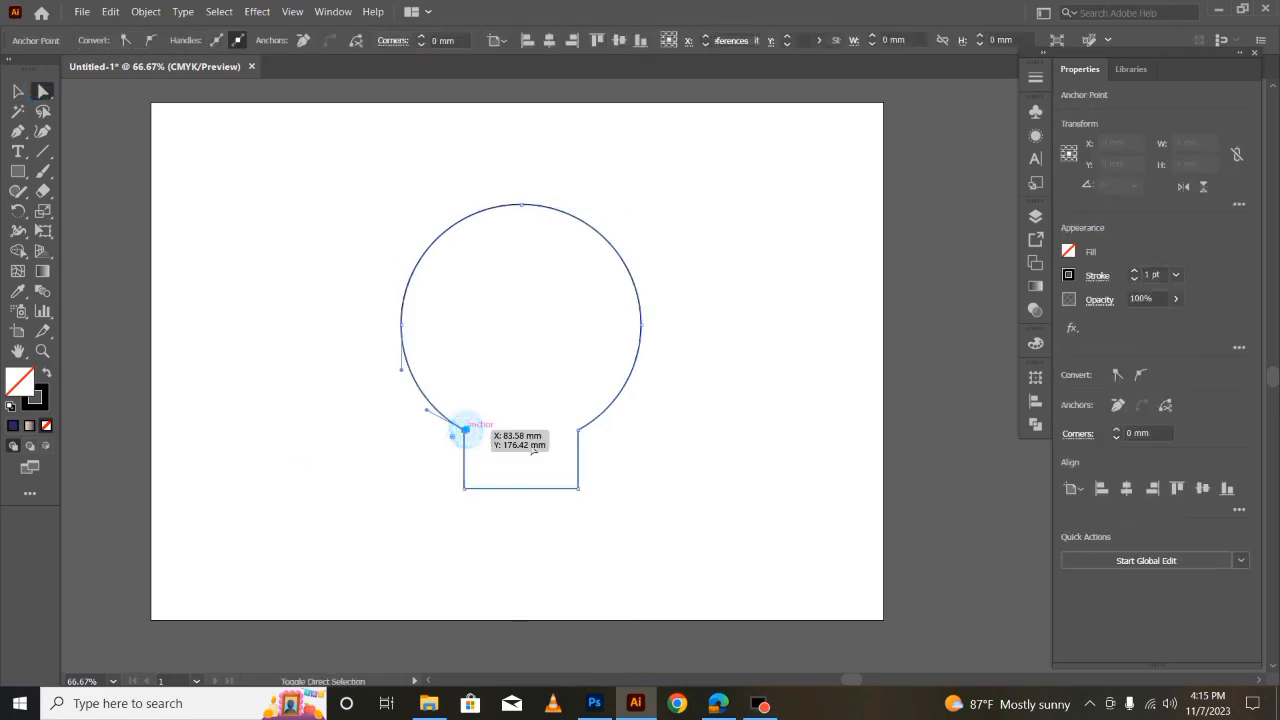
pyautogui.click(578, 430)
pyautogui.moveTo(592, 441); pyautogui.dragTo(644, 503)
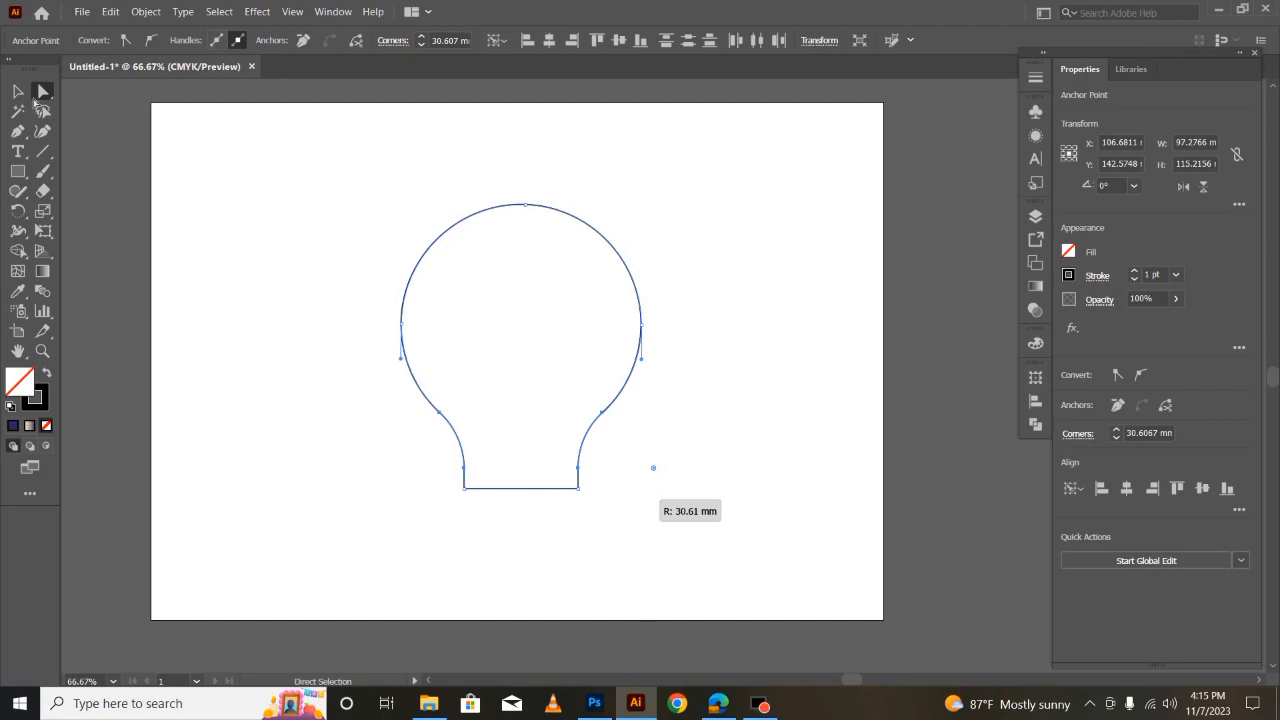
pyautogui.click(18, 91)
pyautogui.click(290, 440)
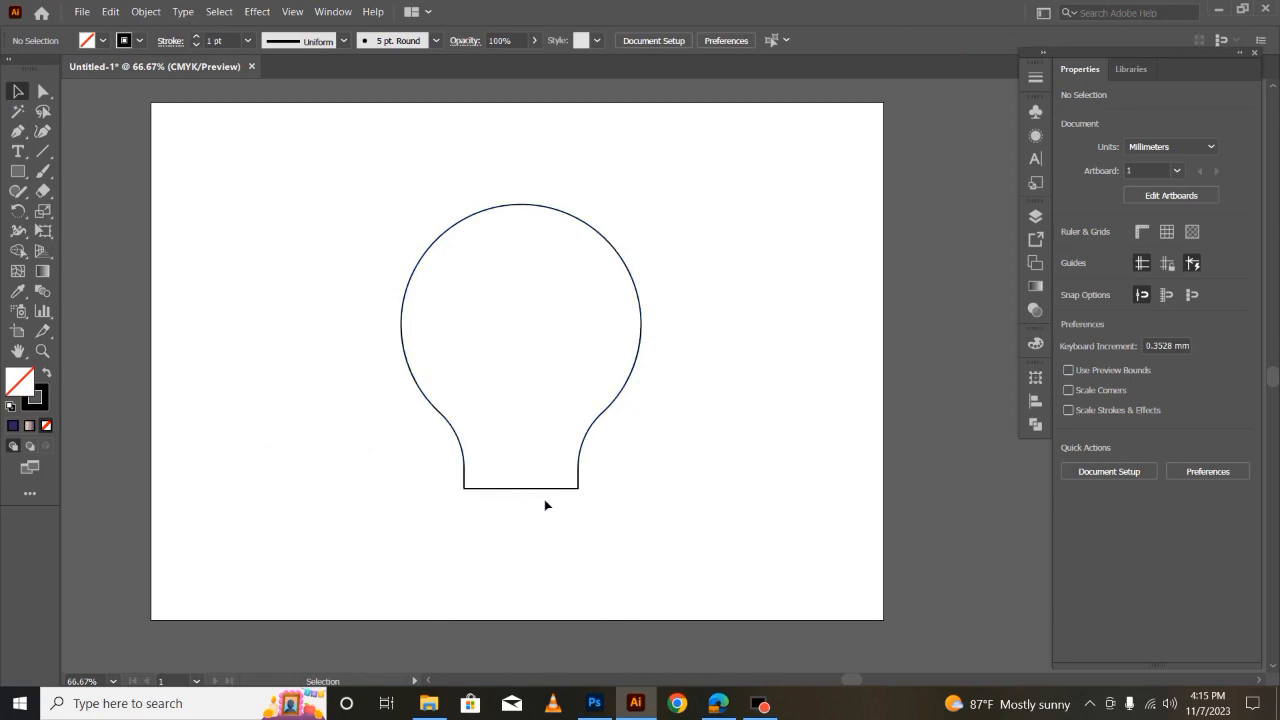
# Draw a rectangle about 45.7 by 8.9 mm just below the neck and place a copy beneath it
pyautogui.click(18, 171)
pyautogui.moveTo(465, 502); pyautogui.dragTo(585, 529)
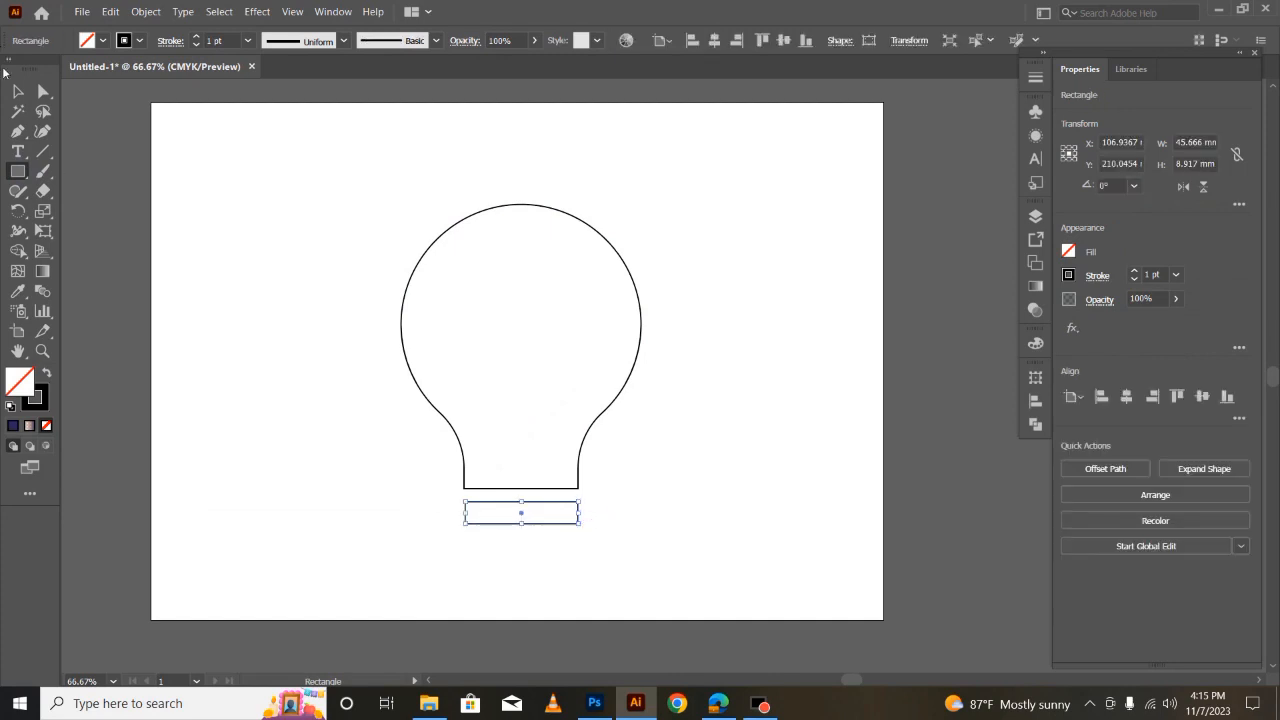
pyautogui.click(18, 91)
pyautogui.moveTo(543, 529); pyautogui.dragTo(544, 577)
pyautogui.click(547, 531)
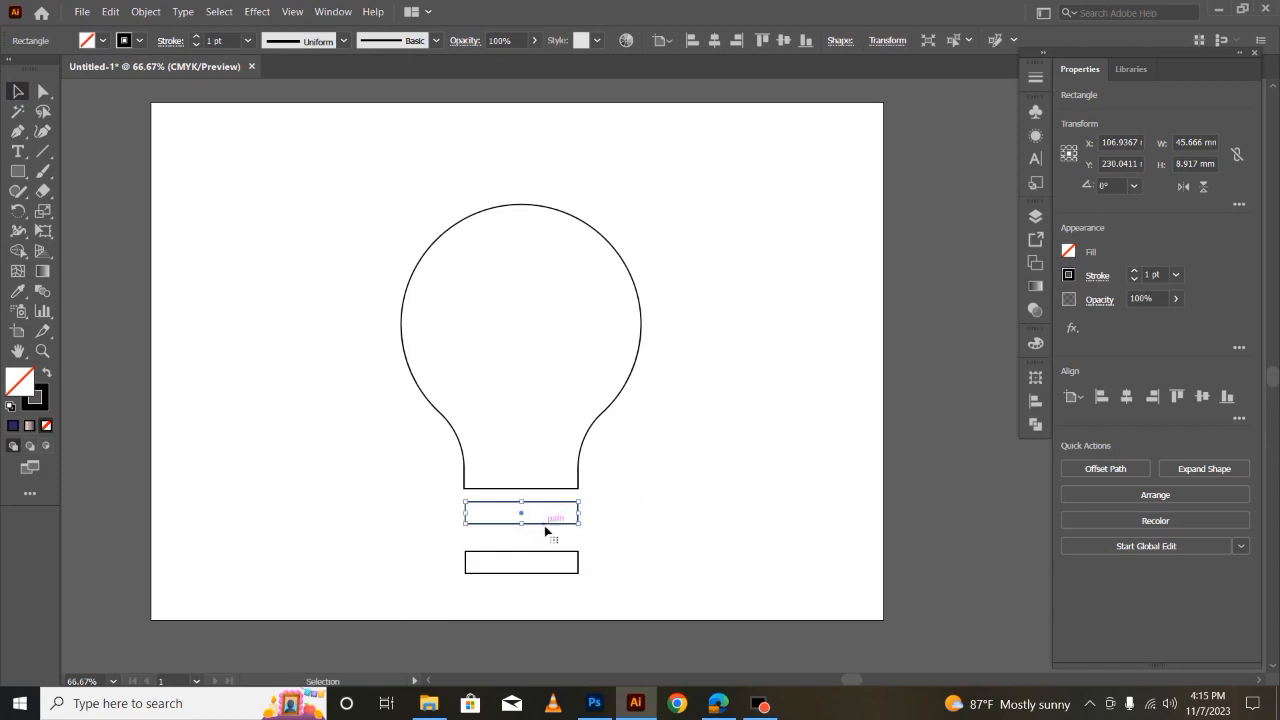
# Narrow the upper base bar to about 41 mm and the lower one to about 32 mm, spacing them evenly below the neck
pyautogui.moveTo(545, 528)
pyautogui.mouseDown()
pyautogui.moveTo(596, 528)
pyautogui.moveTo(542, 537)
pyautogui.moveTo(537, 514)
pyautogui.moveTo(545, 538)
pyautogui.mouseUp()
pyautogui.moveTo(466, 525); pyautogui.dragTo(538, 516)
pyautogui.click(493, 562)
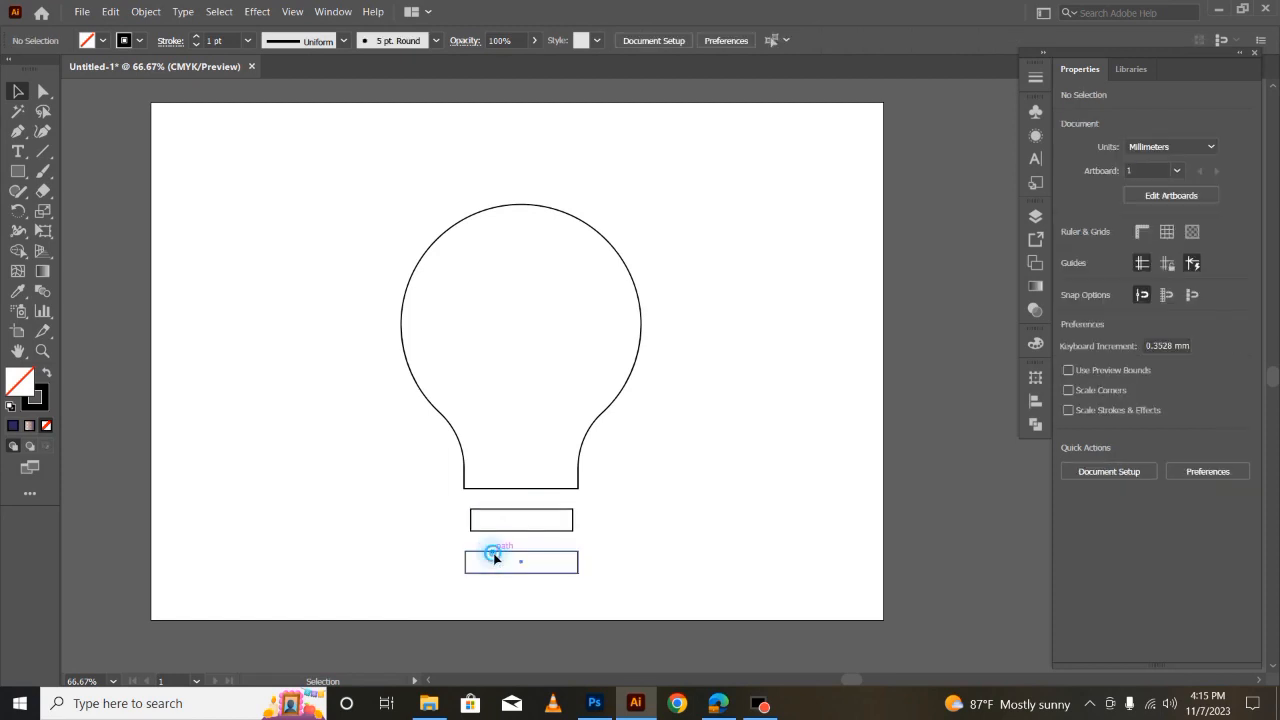
pyautogui.click(466, 562)
pyautogui.moveTo(470, 567); pyautogui.dragTo(545, 552)
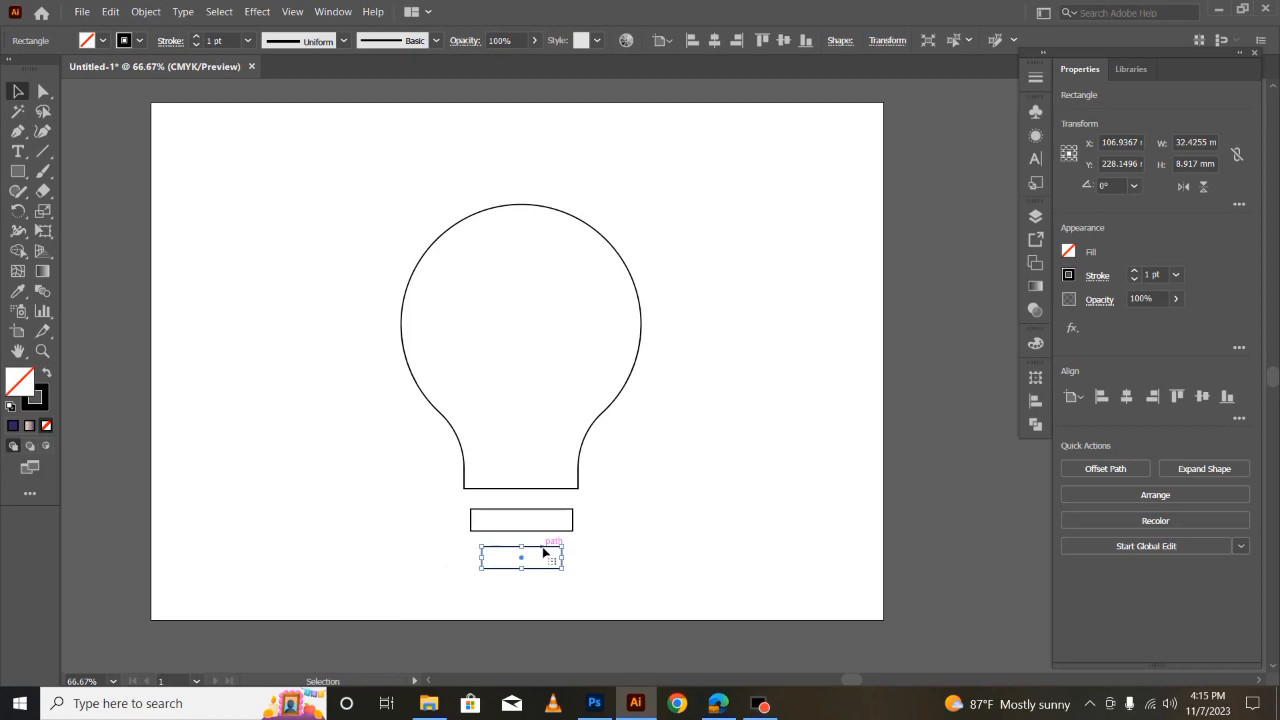
pyautogui.click(678, 527)
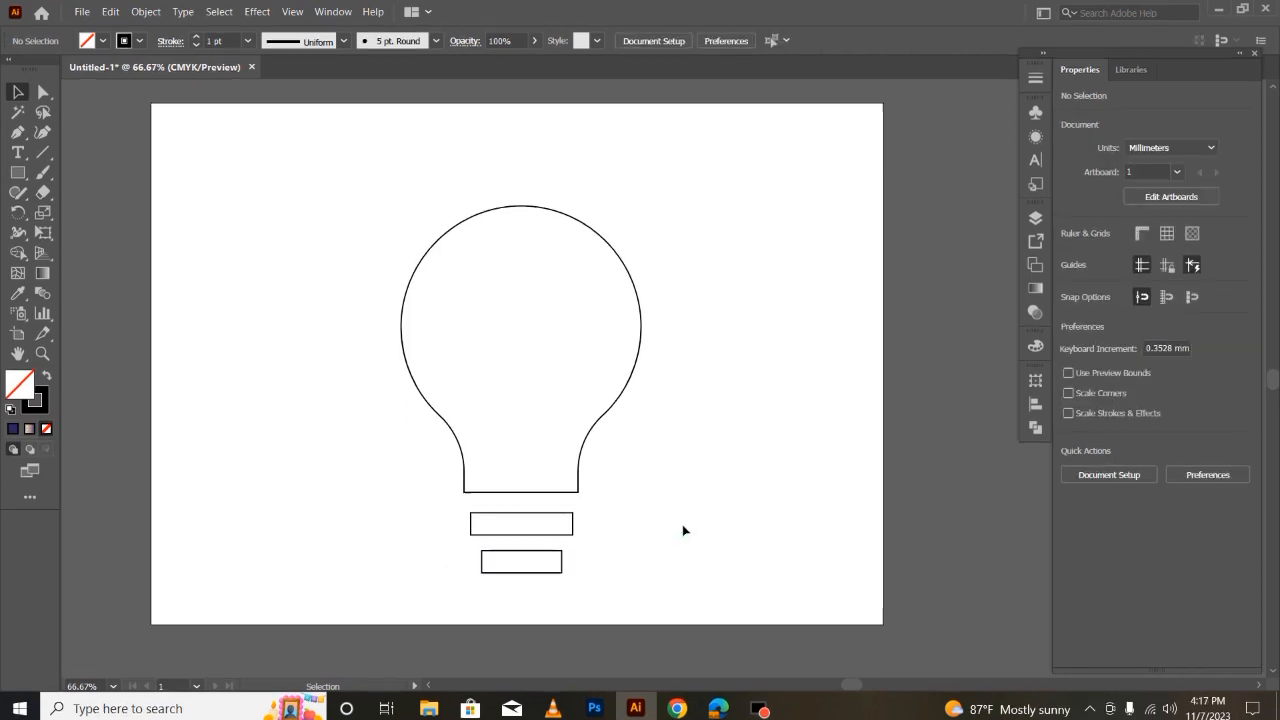
# Duplicate the upper base bar, turn the copy vertical, and centre it across both bars and the neck's lower edge
pyautogui.moveTo(534, 522); pyautogui.dragTo(720, 590)
pyautogui.moveTo(718, 543); pyautogui.dragTo(531, 549)
pyautogui.click(214, 510)
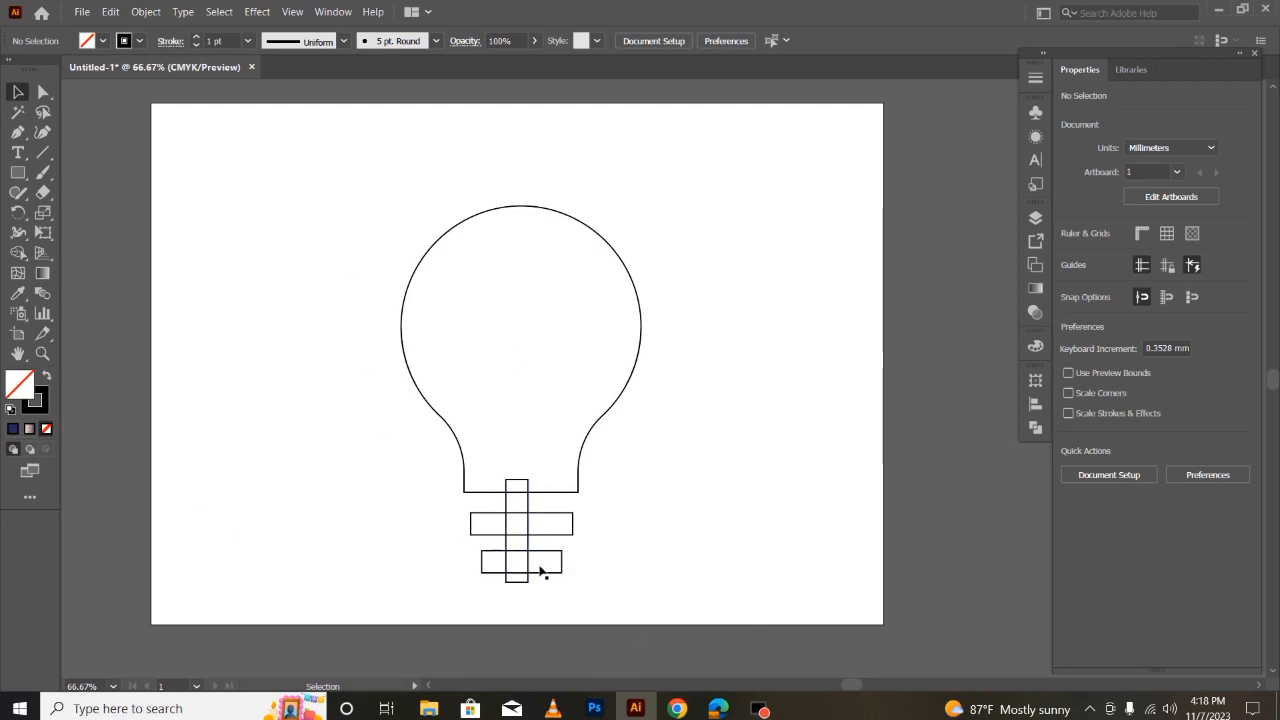
pyautogui.moveTo(527, 543); pyautogui.dragTo(533, 545)
pyautogui.click(657, 563)
# Remove the vertical bar's end protruding below the lowest bar with Shape Builder, and unite the three base bars
pyautogui.moveTo(443, 508); pyautogui.dragTo(631, 582)
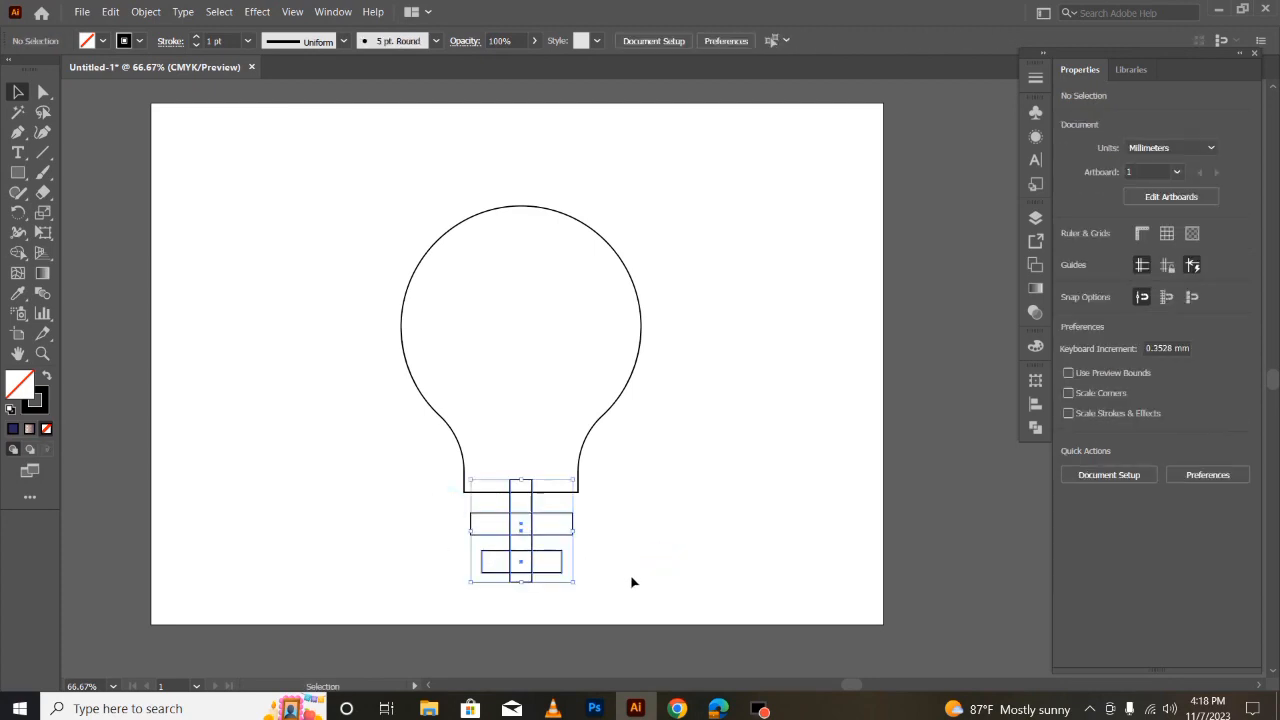
pyautogui.click(18, 253)
pyautogui.keyDown('alt'); pyautogui.click(516, 580); pyautogui.keyUp('alt')
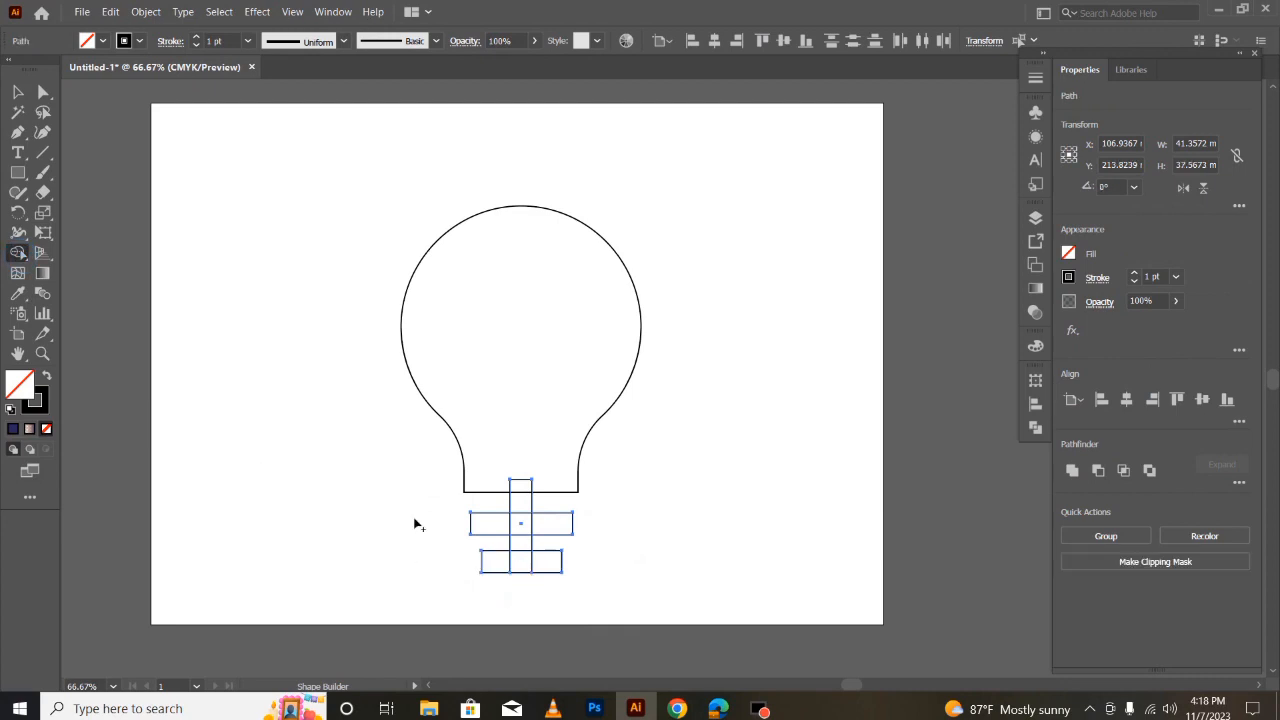
pyautogui.click(1035, 427)
pyautogui.click(841, 417)
# Divide the bulb outline and the base shape where they overlap
pyautogui.click(18, 91)
pyautogui.moveTo(300, 267); pyautogui.dragTo(661, 597)
pyautogui.click(843, 461)
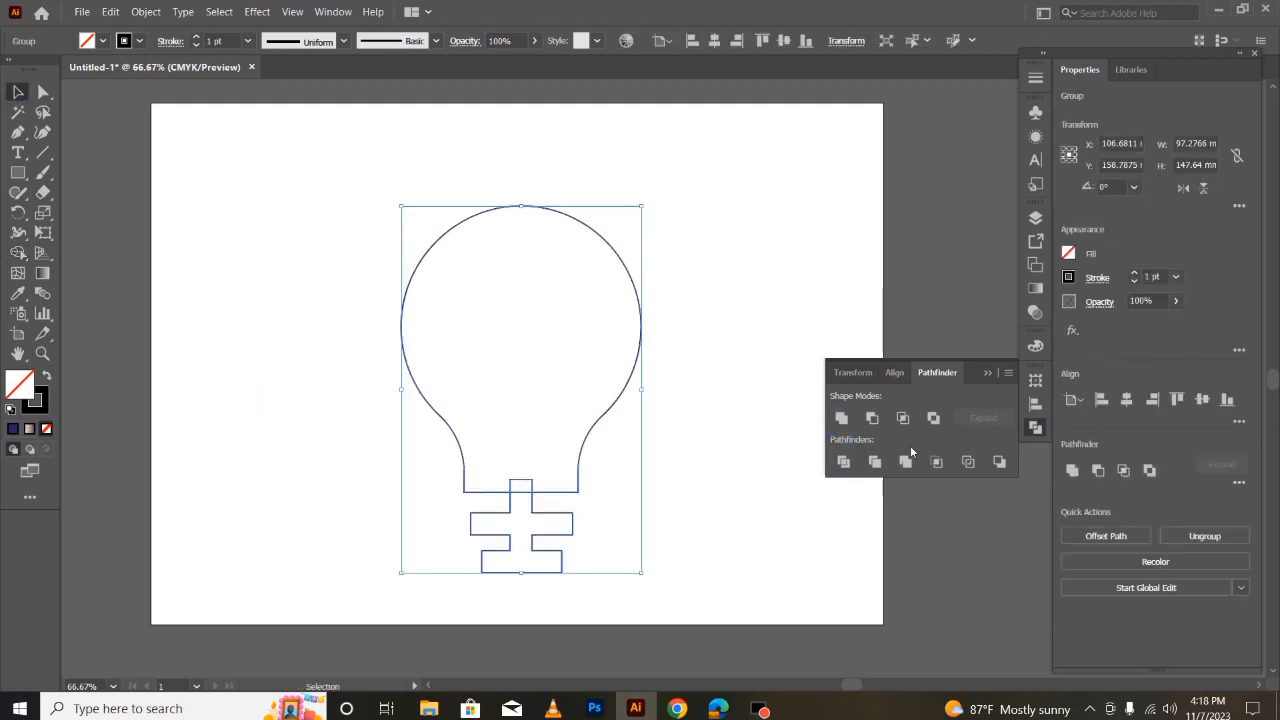
pyautogui.click(981, 374)
pyautogui.click(757, 506)
# Unite the bulb and all base pieces into a single path
pyautogui.moveTo(363, 217); pyautogui.dragTo(682, 582)
pyautogui.click(1035, 427)
pyautogui.click(841, 418)
pyautogui.click(985, 372)
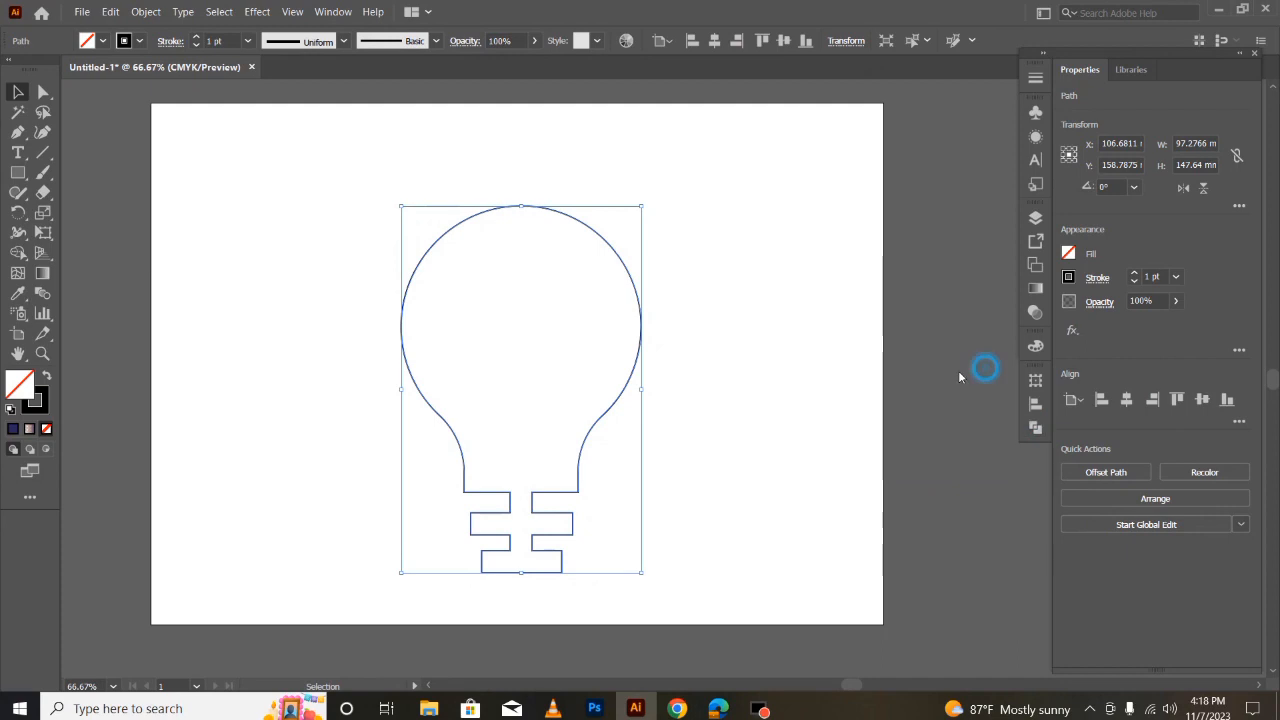
pyautogui.click(777, 486)
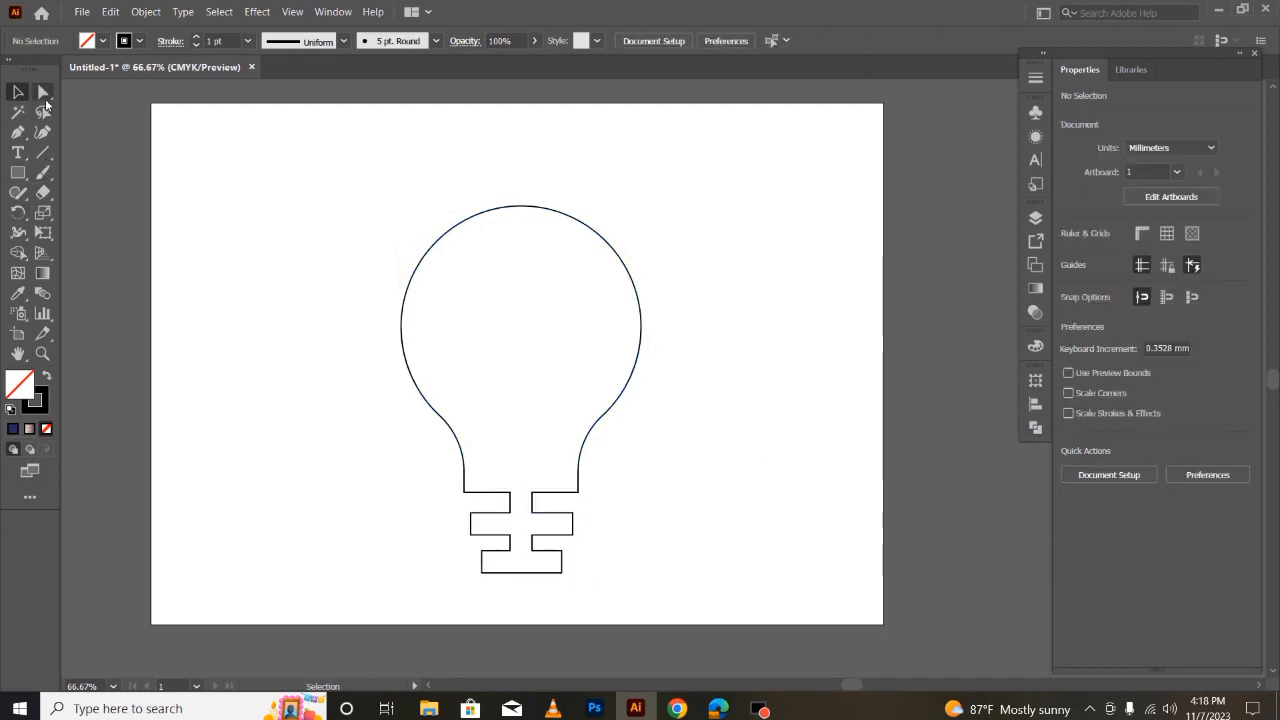
# Fully round the outer corners of both horizontal base bars on each side
pyautogui.click(43, 91)
pyautogui.click(464, 510)
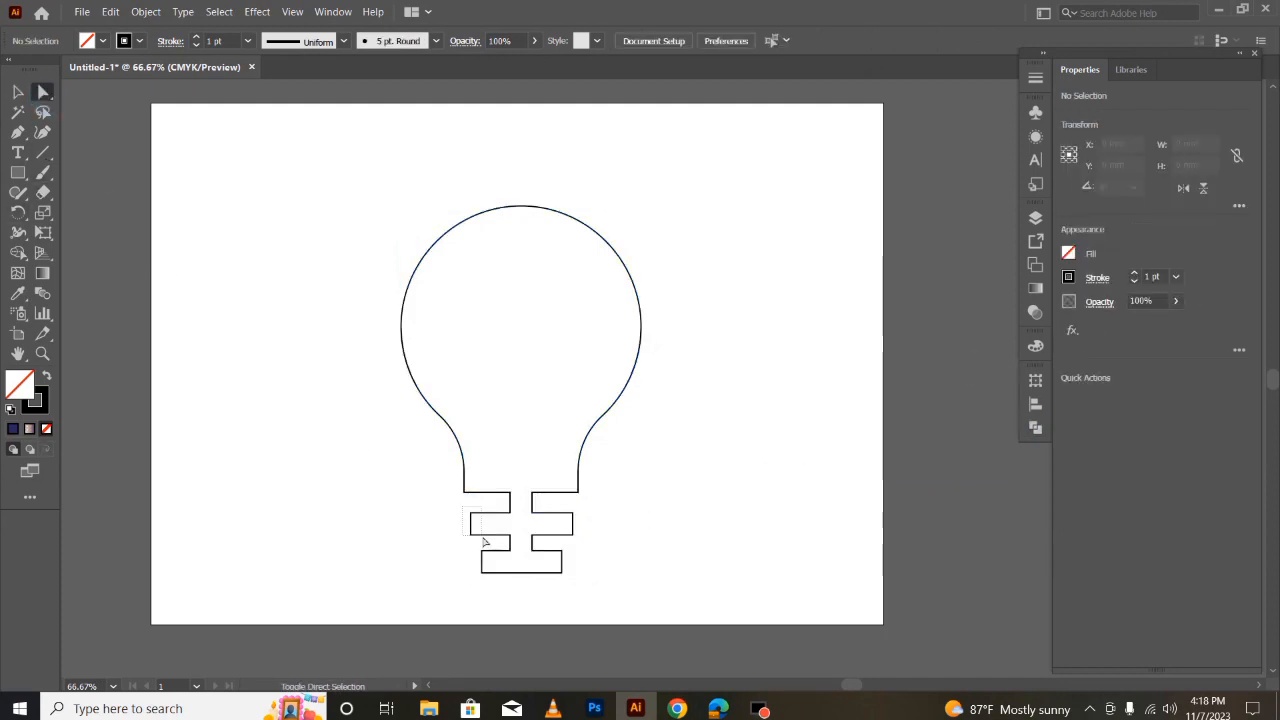
pyautogui.click(471, 522)
pyautogui.click(566, 507)
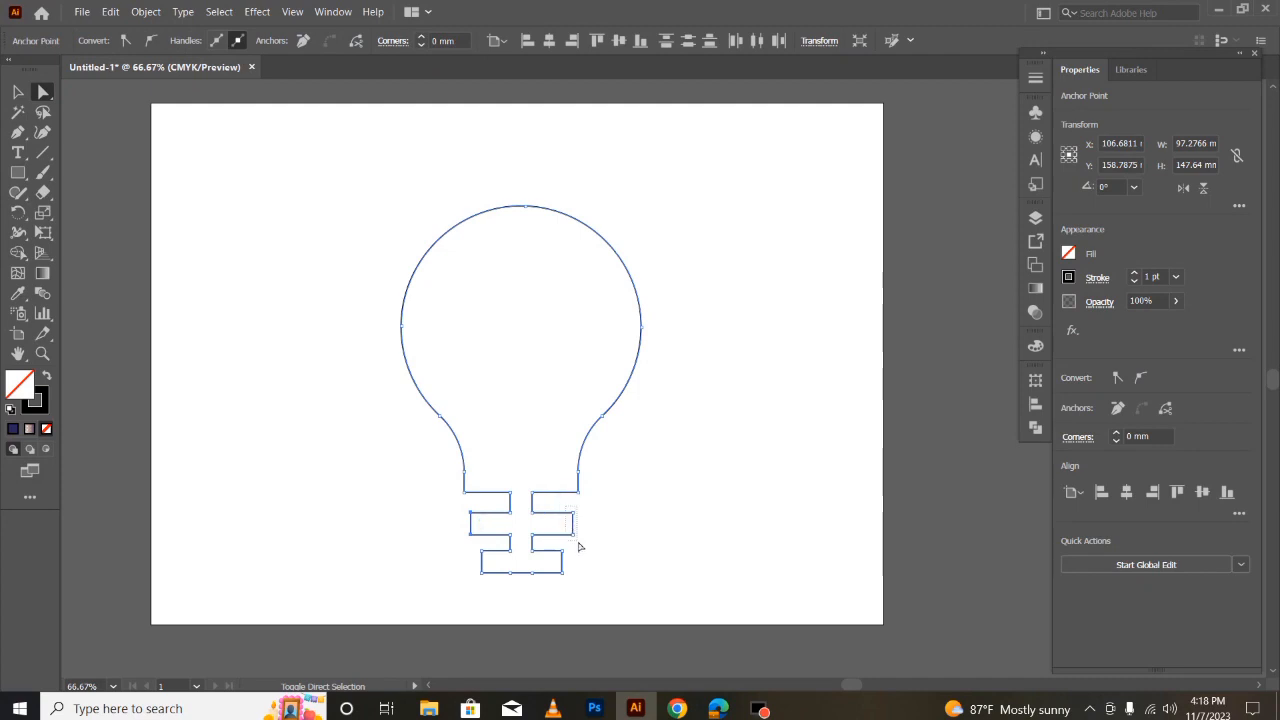
pyautogui.keyDown('shift'); pyautogui.click(562, 550); pyautogui.keyUp('shift')
pyautogui.moveTo(476, 548); pyautogui.dragTo(494, 577)
pyautogui.click(480, 525)
pyautogui.moveTo(480, 525); pyautogui.dragTo(488, 534)
pyautogui.click(18, 91)
pyautogui.click(333, 536)
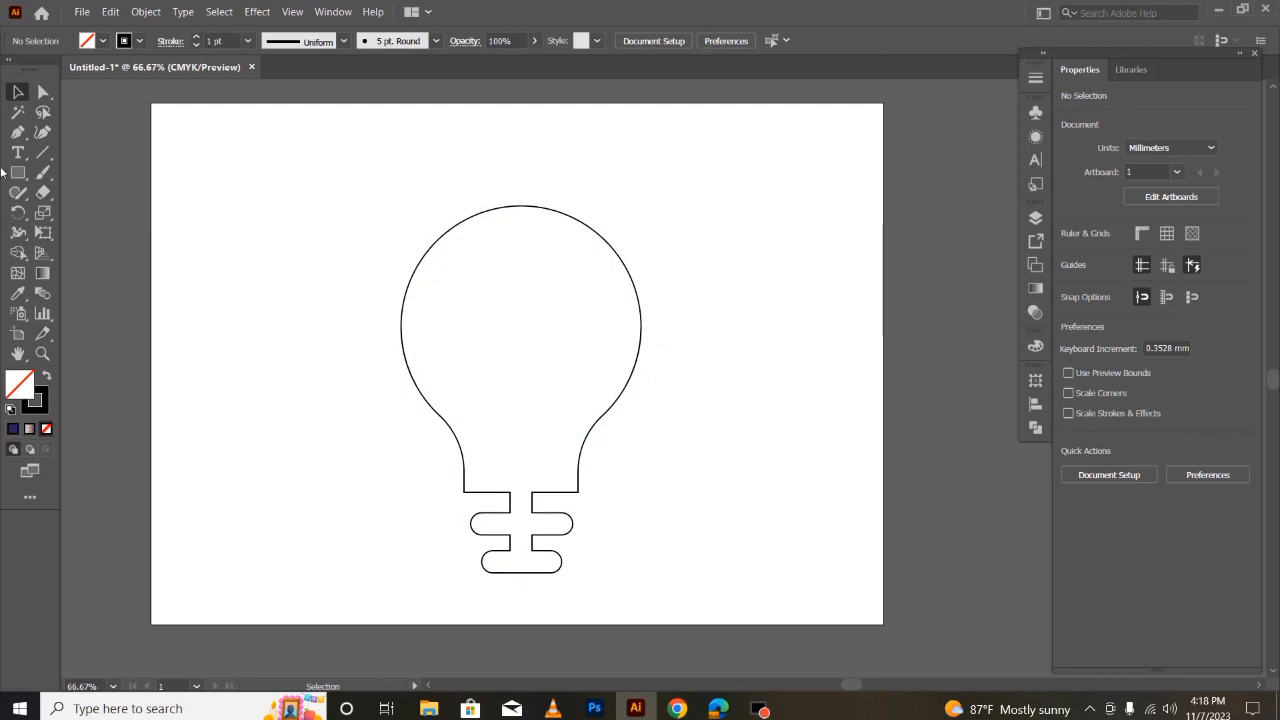
# Create a three-sided polygon with a 17.639 mm radius beside the bulb and rotate it to 270° so it points right
pyautogui.moveTo(17, 176); pyautogui.dragTo(300, 310)
pyautogui.click(289, 296)
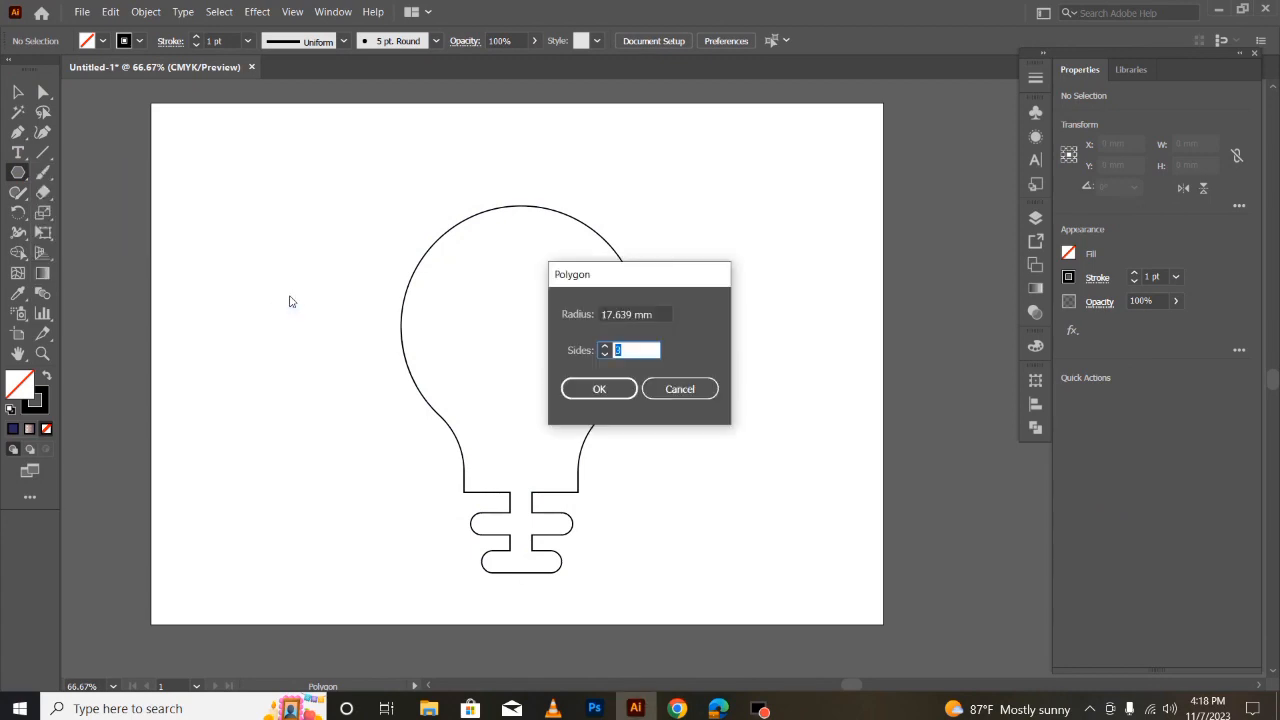
pyautogui.click(582, 393)
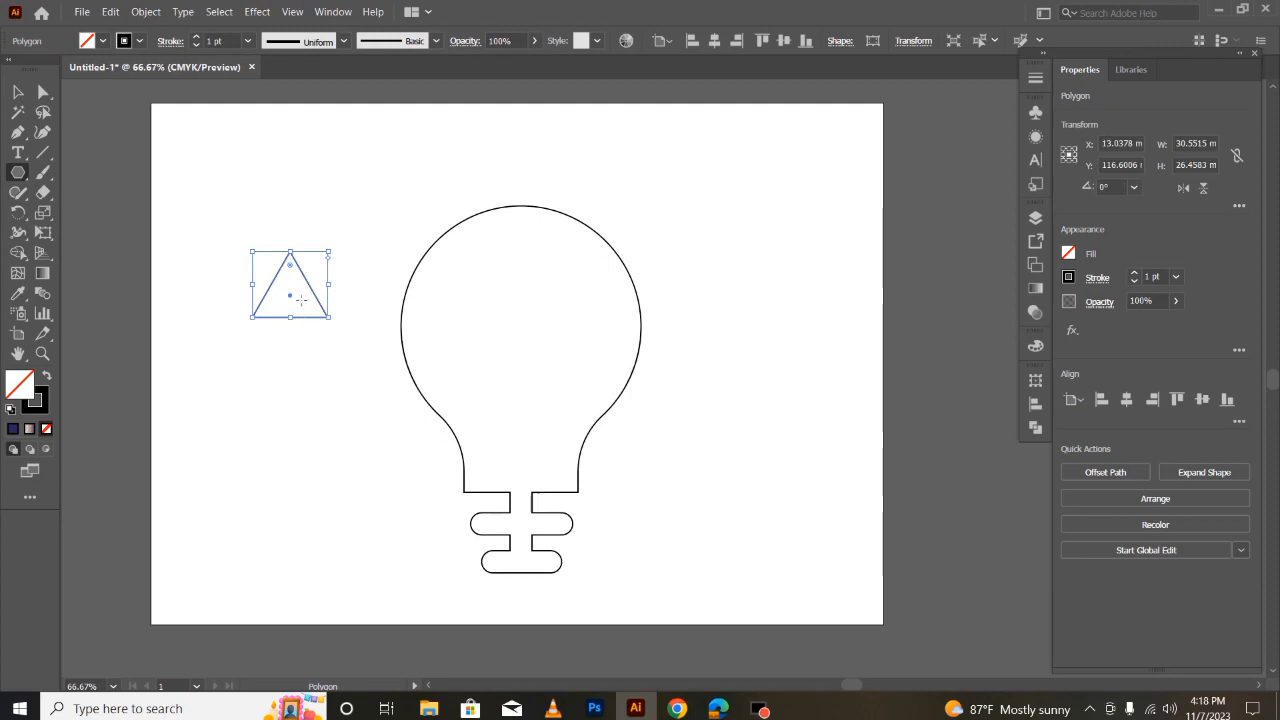
pyautogui.click(17, 91)
pyautogui.moveTo(336, 252); pyautogui.dragTo(350, 338)
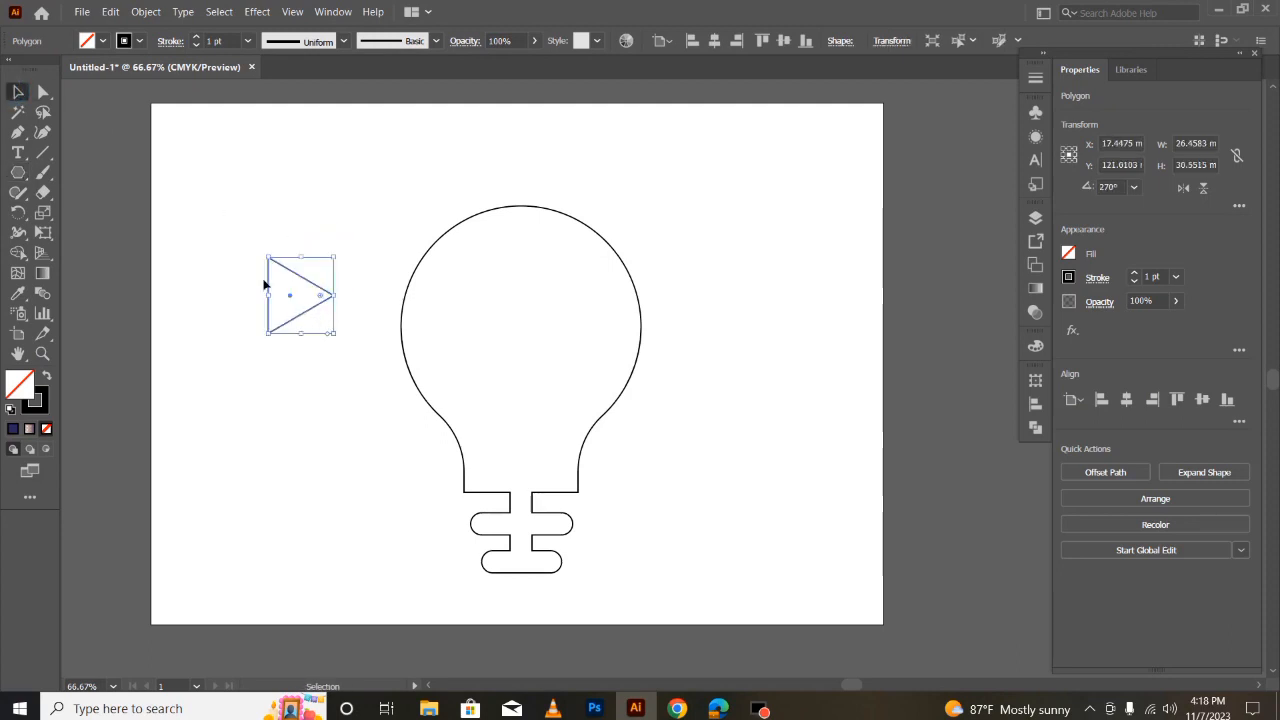
# Round the triangle's corners slightly and move it to the middle of the bulb as a play symbol
pyautogui.click(43, 91)
pyautogui.moveTo(278, 273); pyautogui.dragTo(537, 318)
pyautogui.click(17, 91)
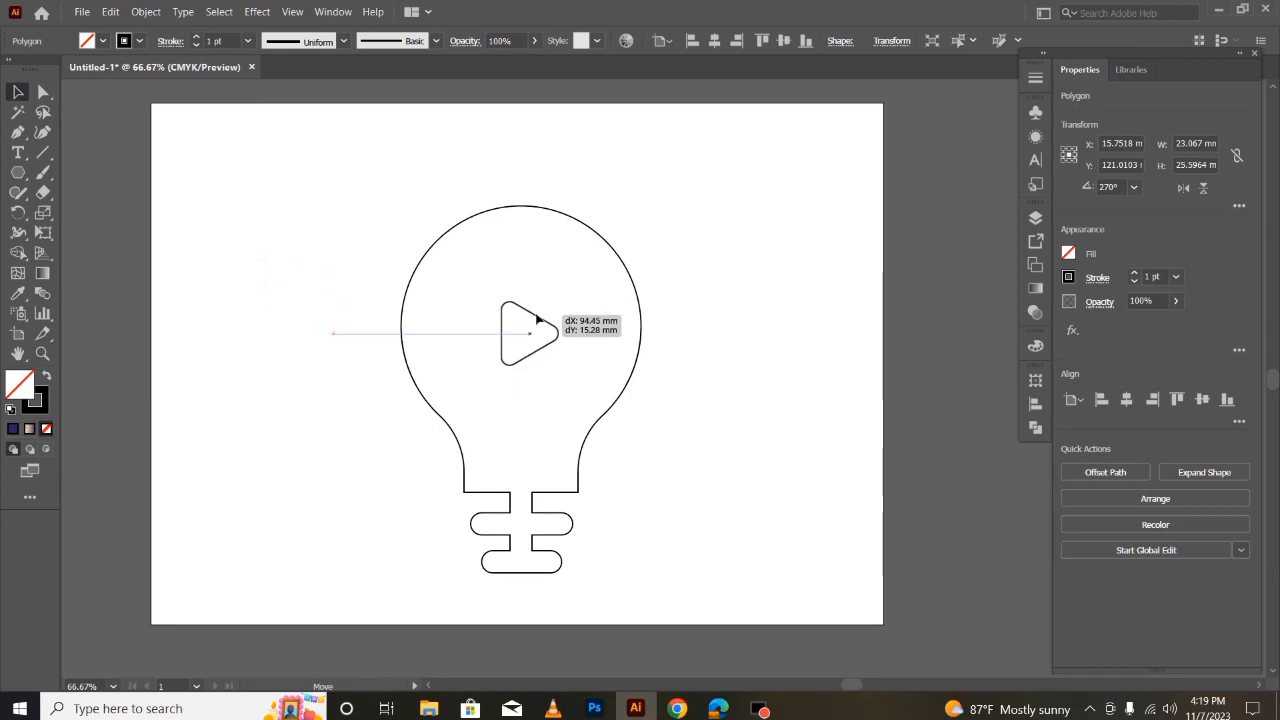
pyautogui.moveTo(537, 318); pyautogui.dragTo(537, 318)
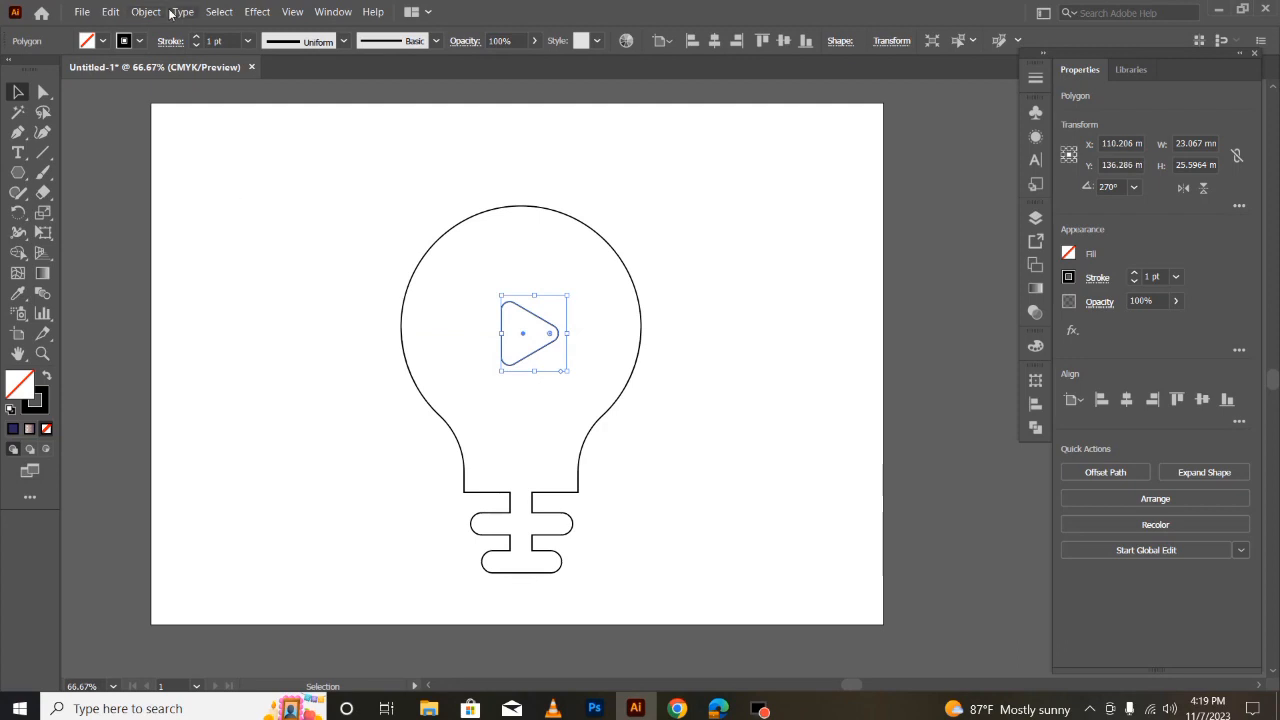
pyautogui.click(340, 16)
pyautogui.click(309, 304)
pyautogui.click(336, 12)
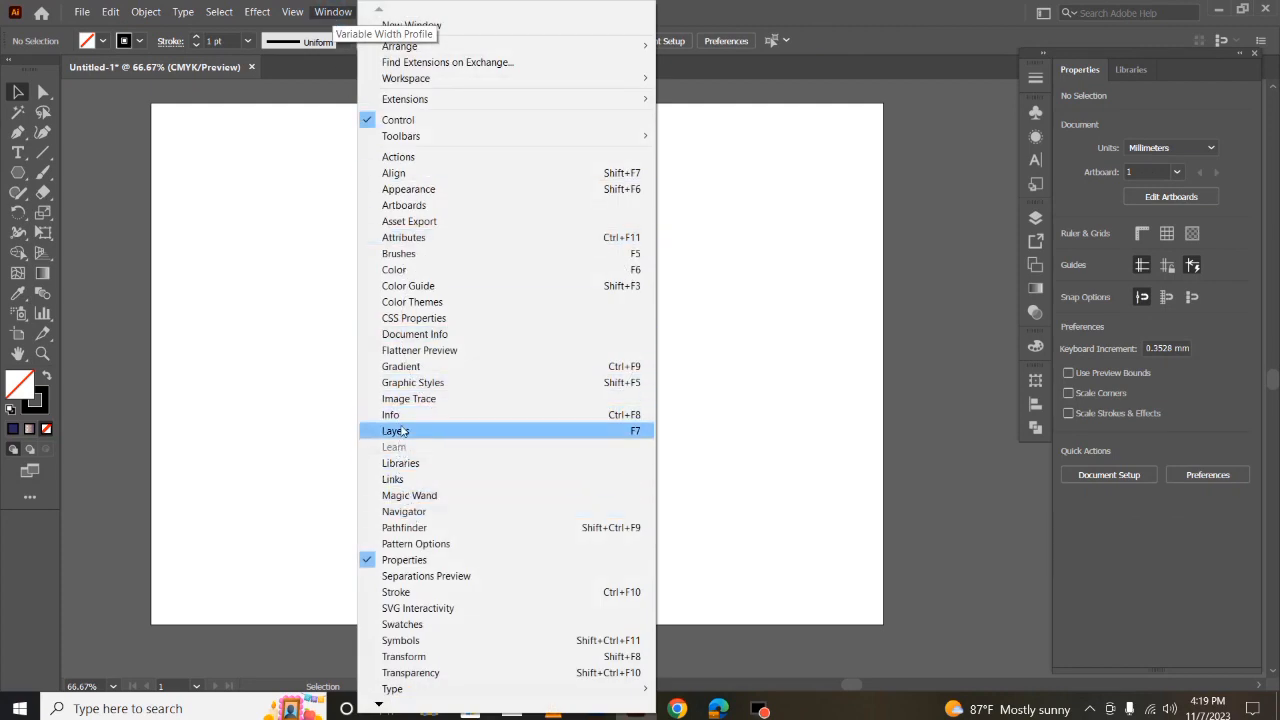
pyautogui.click(405, 175)
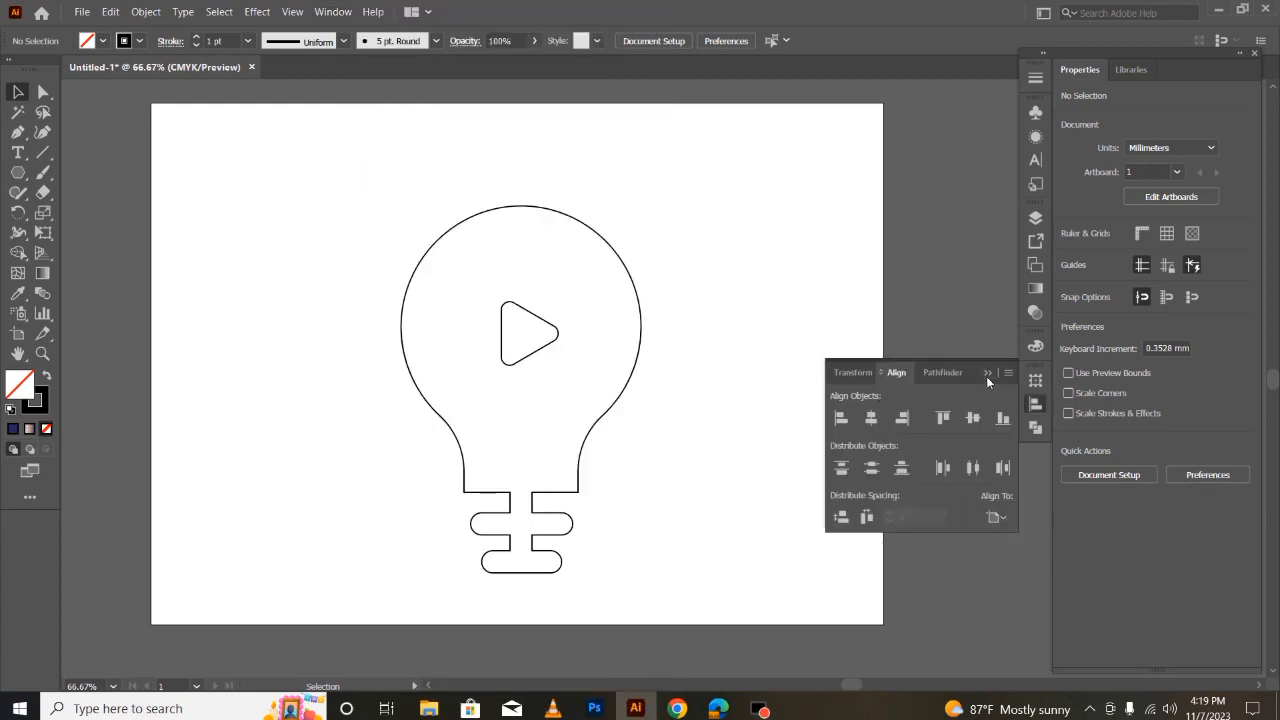
pyautogui.click(986, 376)
# Show the document rulers
pyautogui.click(291, 12)
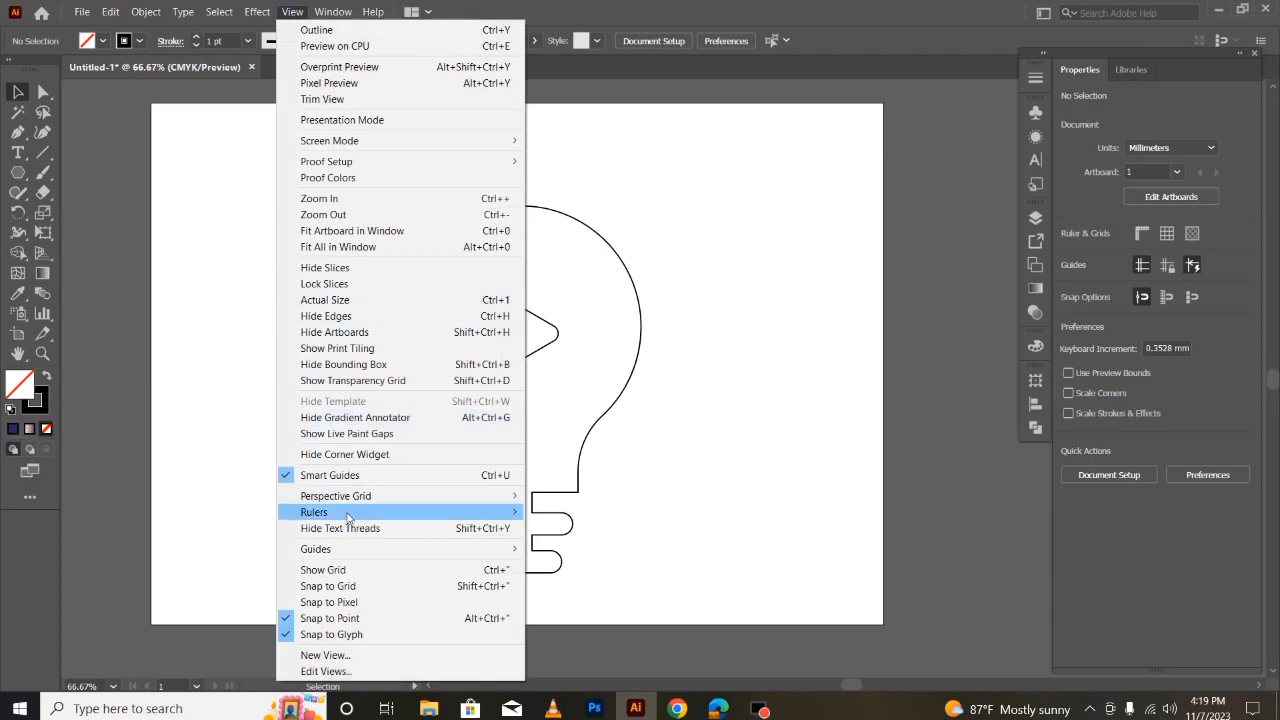
pyautogui.moveTo(424, 515)
pyautogui.click(549, 517)
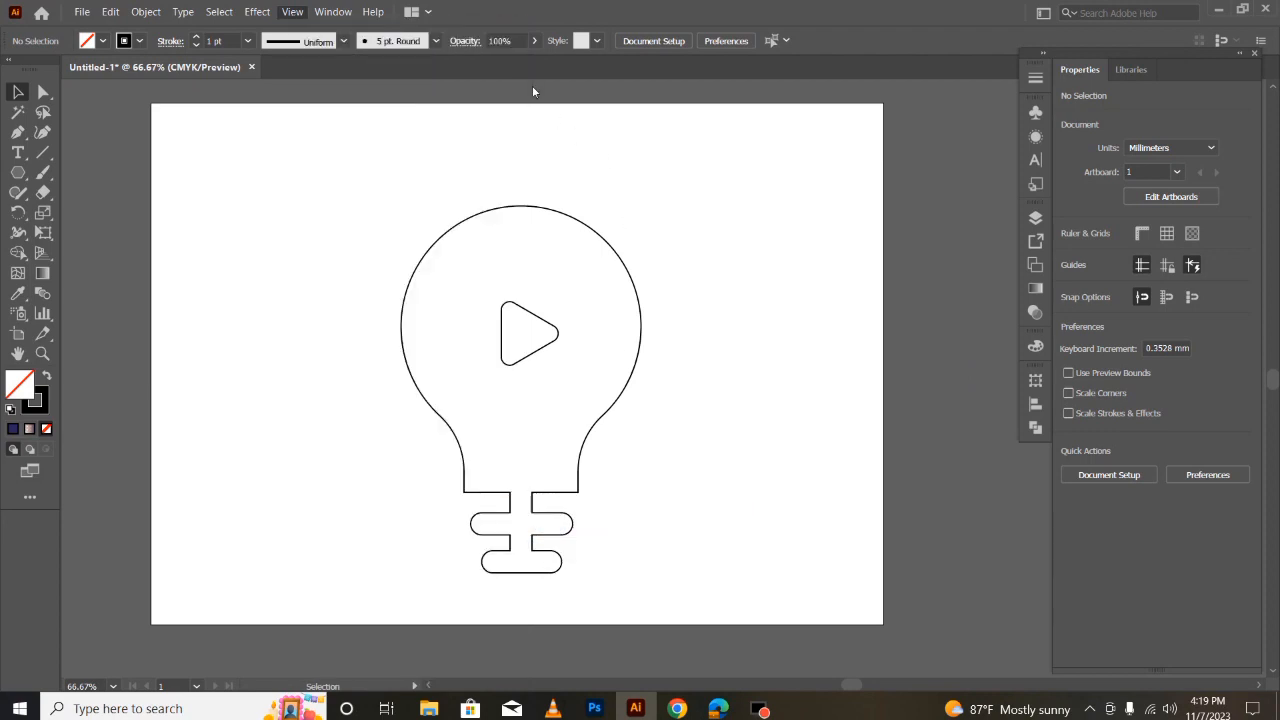
# Add a horizontal and a vertical ruler guide across the artboard
pyautogui.moveTo(534, 84); pyautogui.dragTo(538, 140)
pyautogui.moveTo(560, 366); pyautogui.dragTo(130, 358)
pyautogui.moveTo(65, 317); pyautogui.dragTo(363, 423)
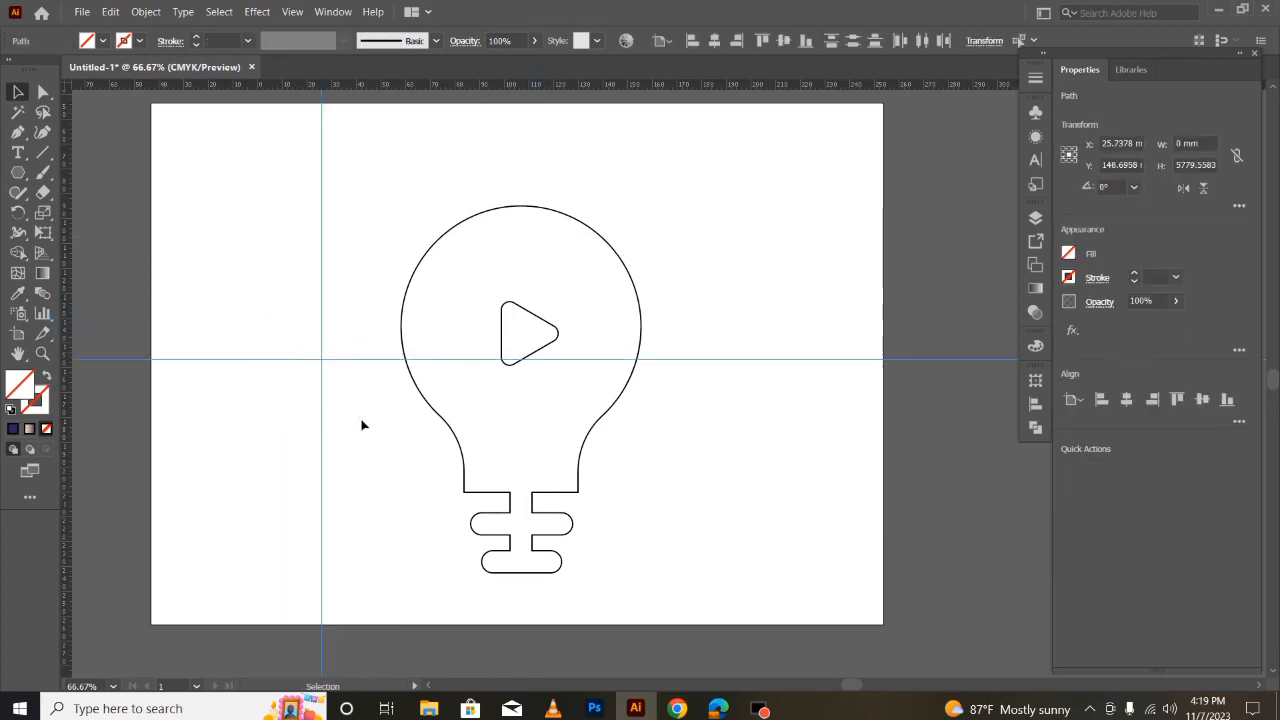
# Center the vertical guide horizontally and the horizontal guide vertically relative to the artboard
pyautogui.click(1036, 404)
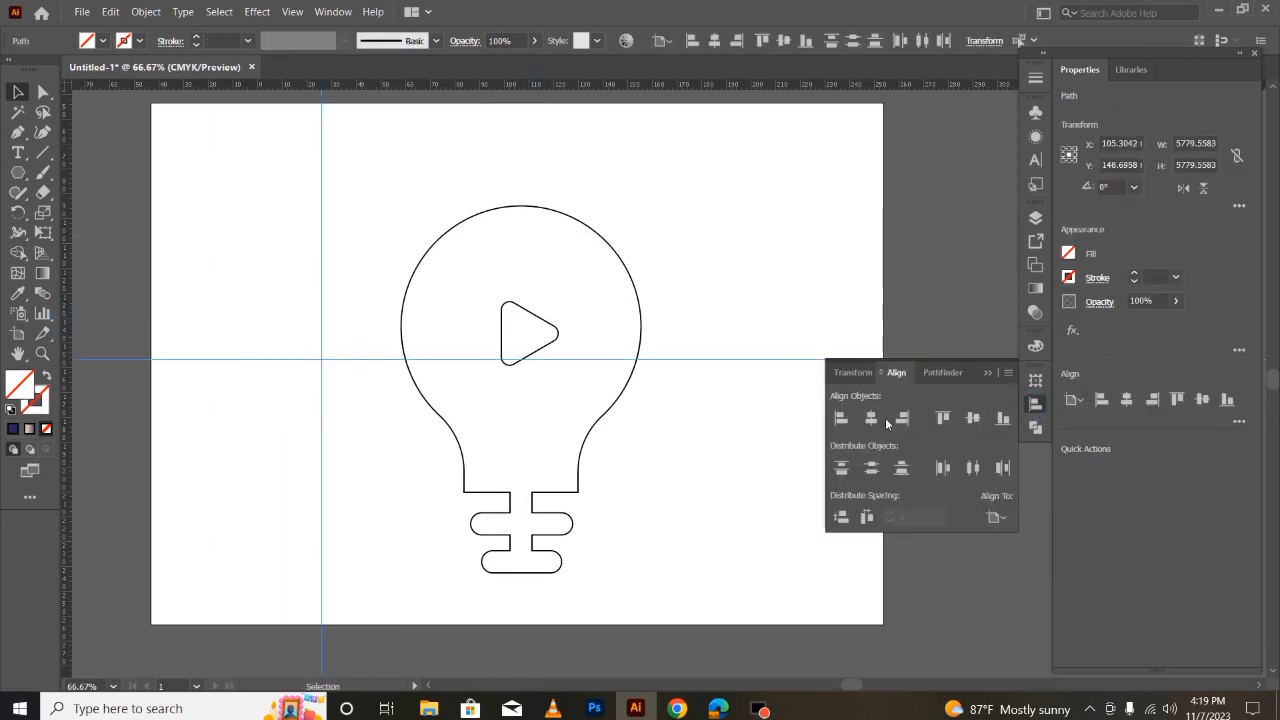
pyautogui.click(996, 516)
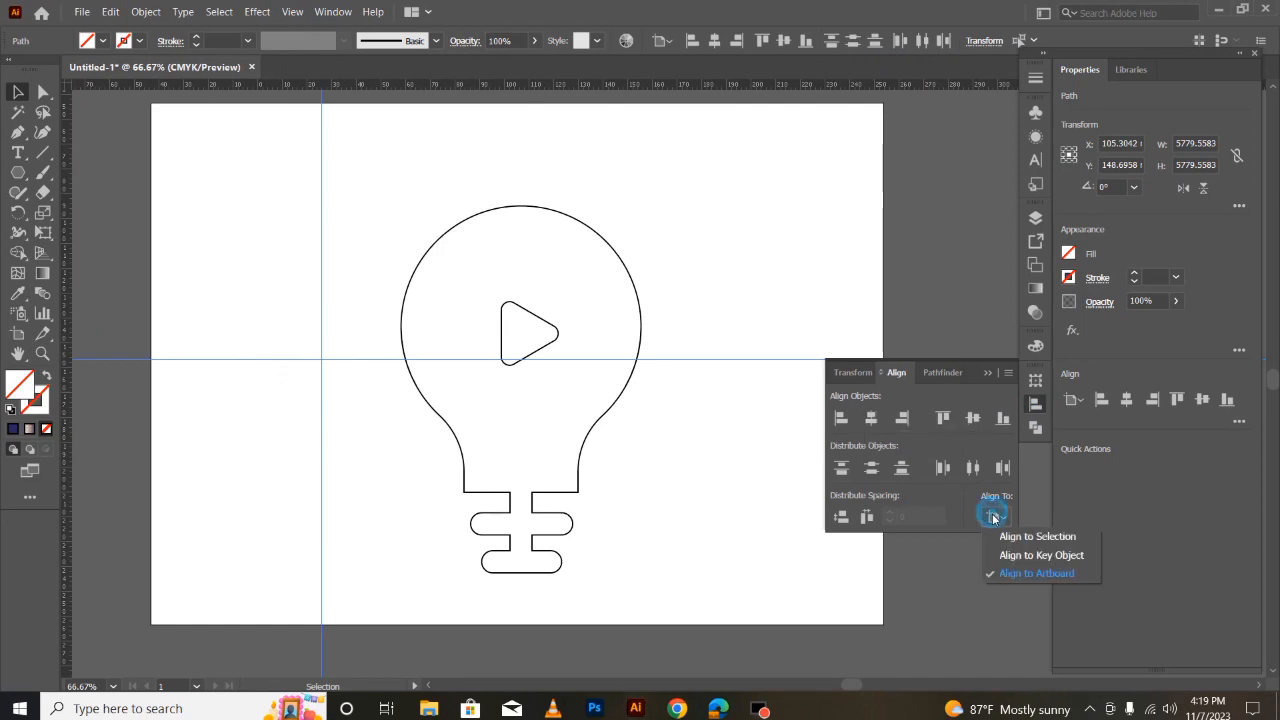
pyautogui.click(872, 417)
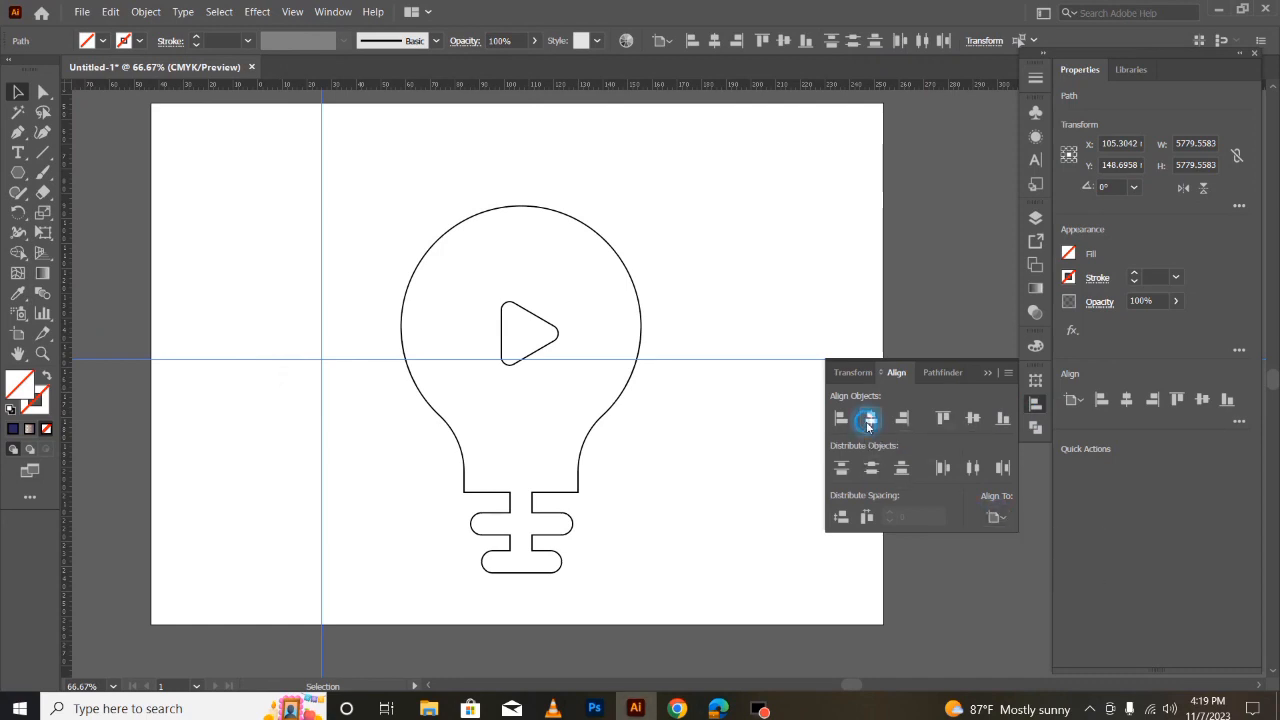
pyautogui.moveTo(253, 231); pyautogui.dragTo(322, 277)
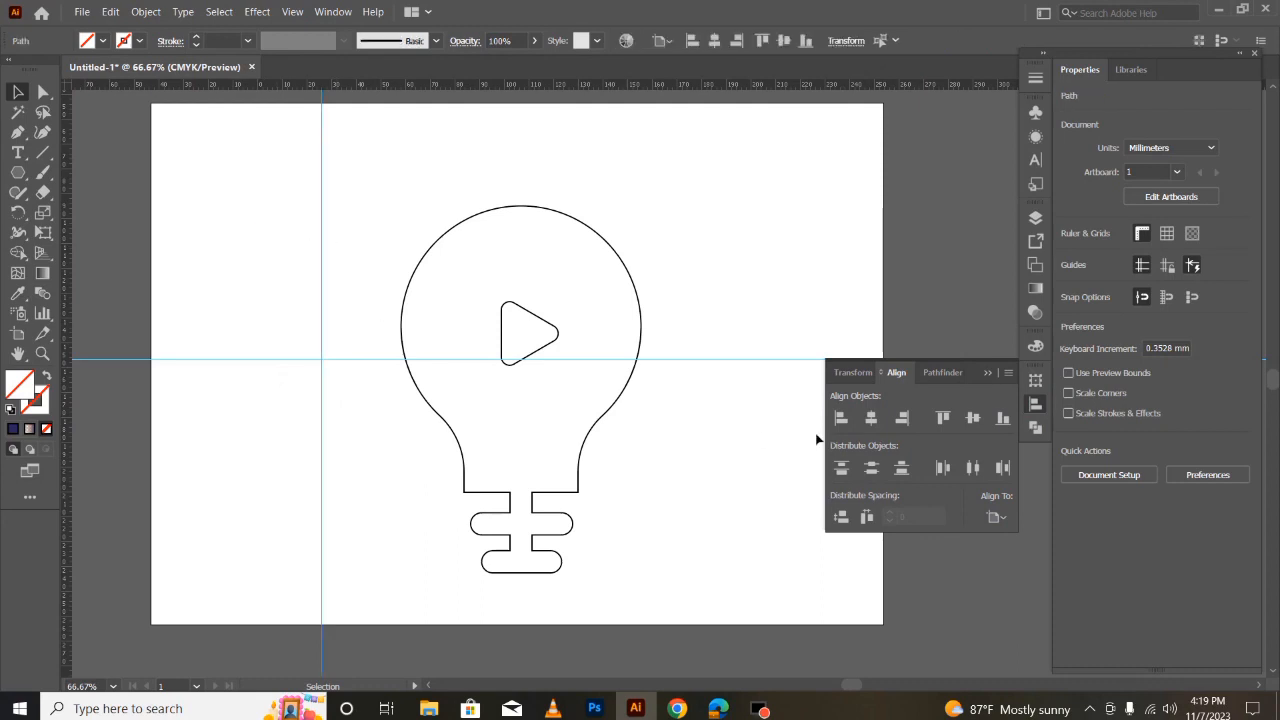
pyautogui.click(870, 417)
pyautogui.click(973, 417)
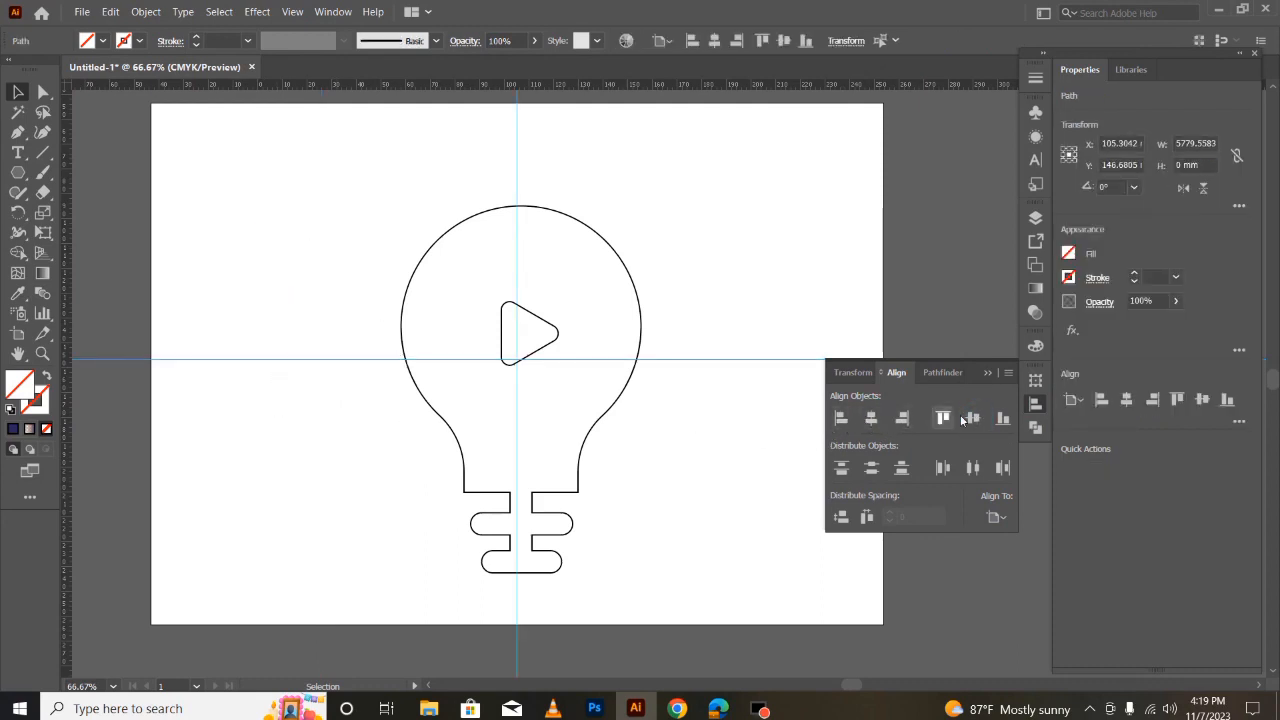
pyautogui.click(973, 417)
pyautogui.click(870, 417)
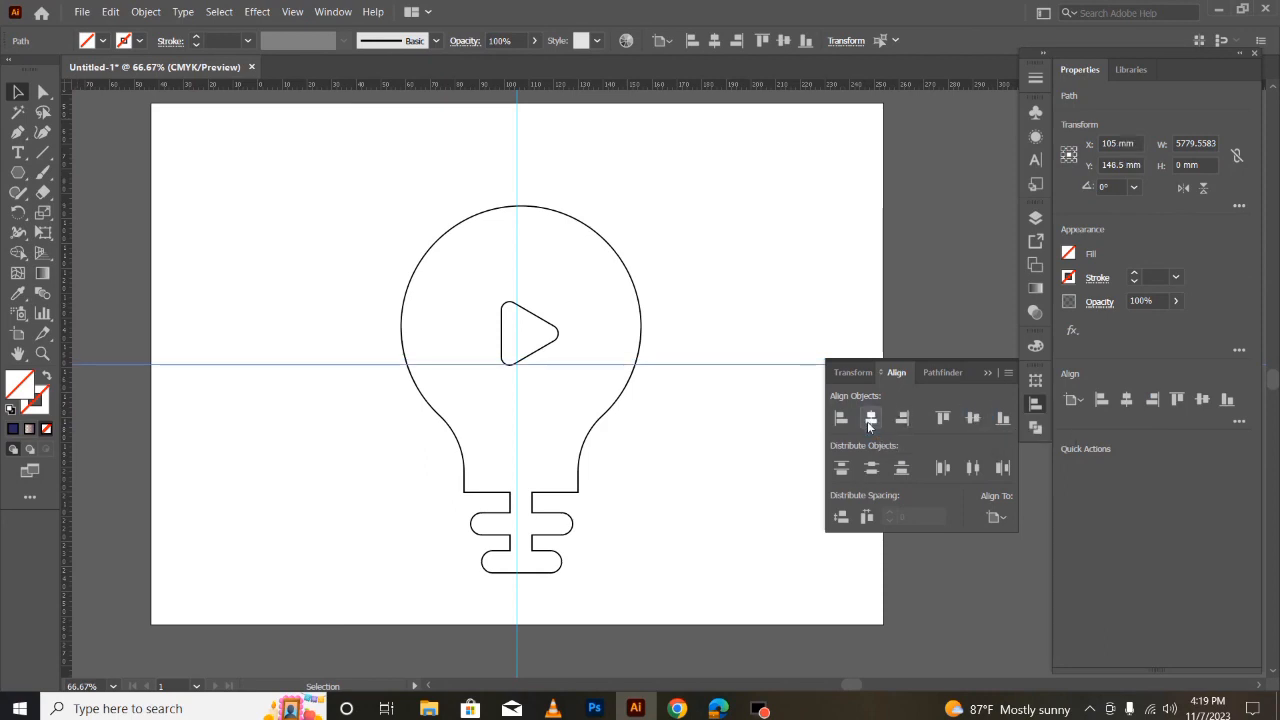
pyautogui.click(986, 374)
pyautogui.click(863, 434)
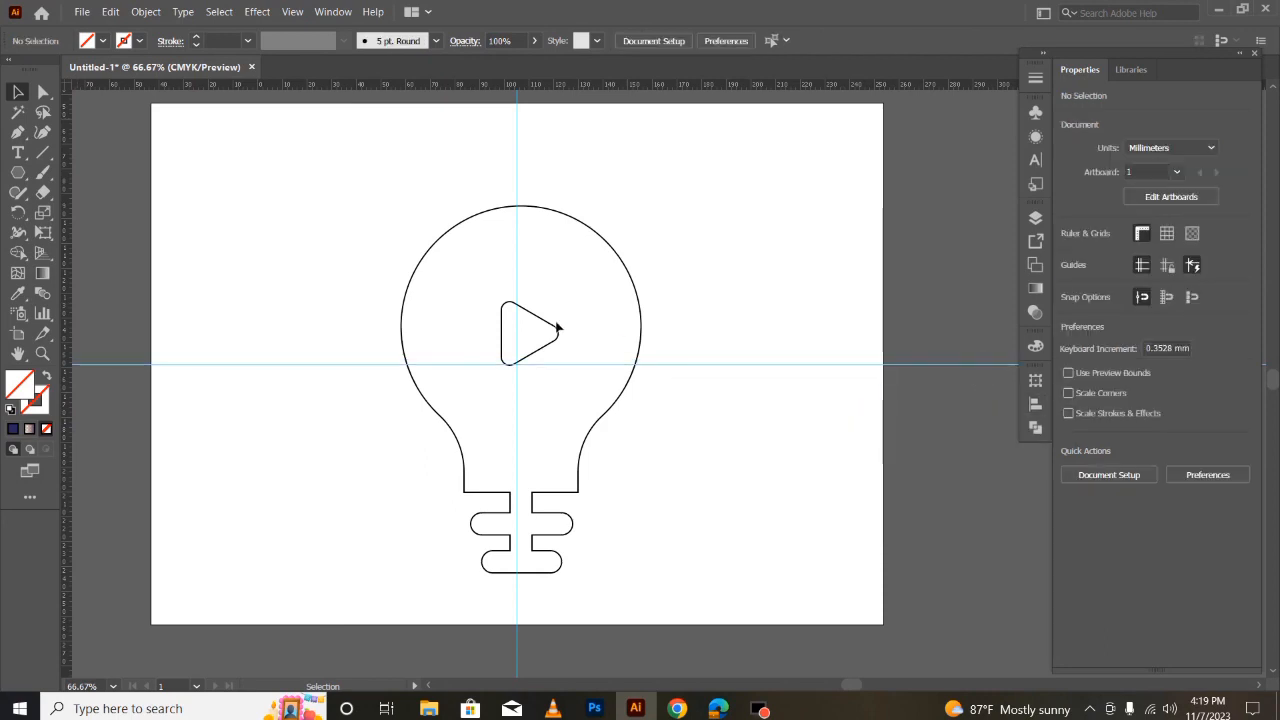
# Move the triangle so it is vertically centered on the horizontal guide, and center the bulb outline on the vertical guide
pyautogui.moveTo(550, 326); pyautogui.dragTo(547, 358)
pyautogui.click(694, 229)
pyautogui.moveTo(604, 245); pyautogui.dragTo(604, 274)
pyautogui.click(757, 452)
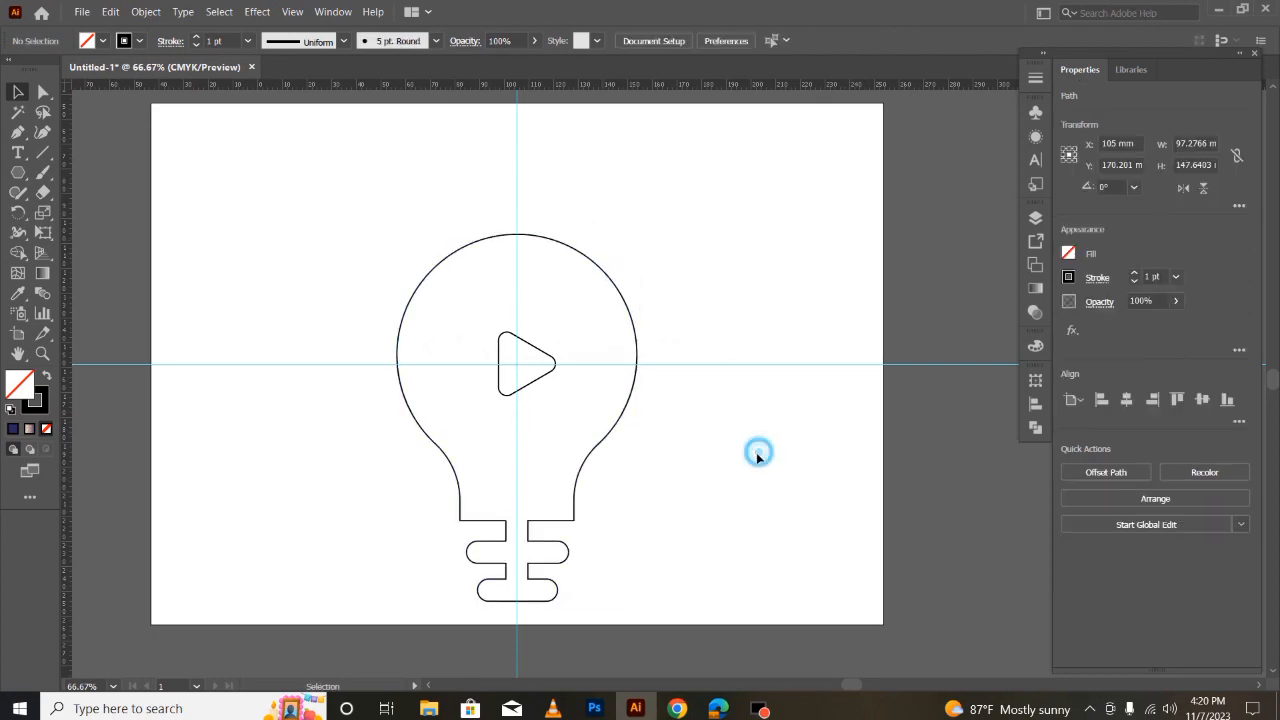
pyautogui.click(759, 452)
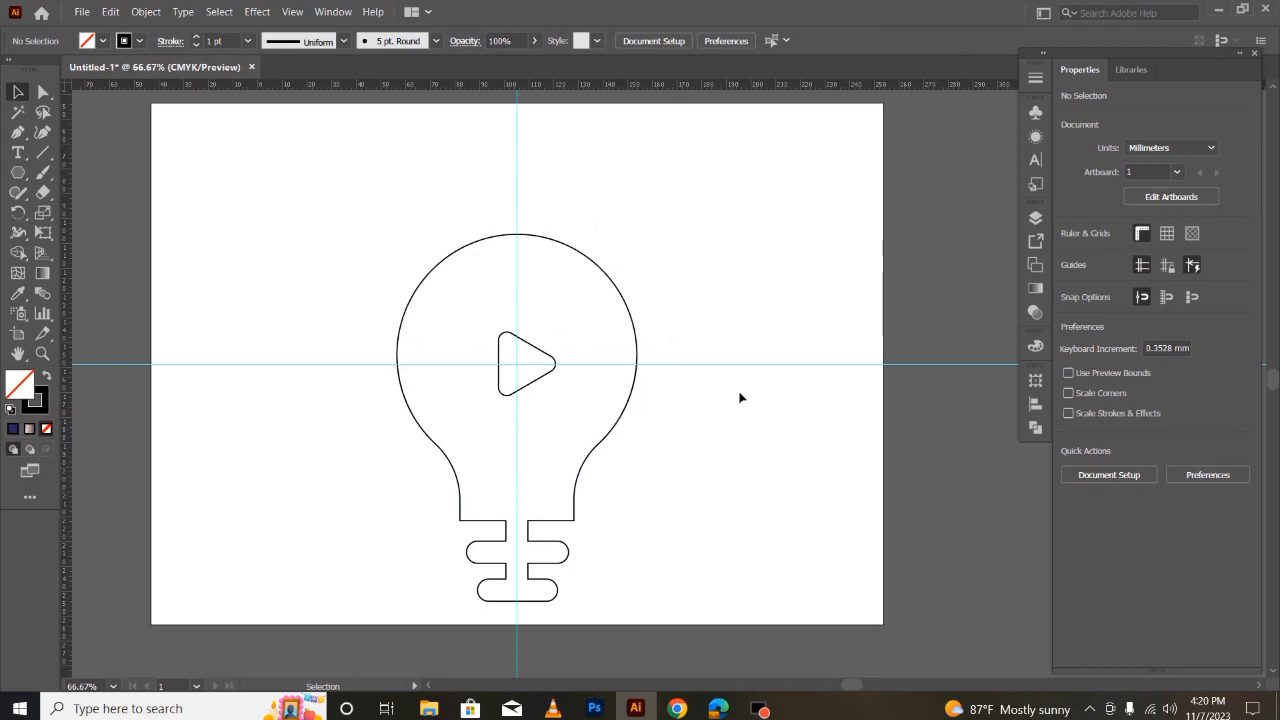
# Draw a vertical line about 100 mm long from the middle of the triangle's upright side up past the bulb's top
pyautogui.click(505, 339)
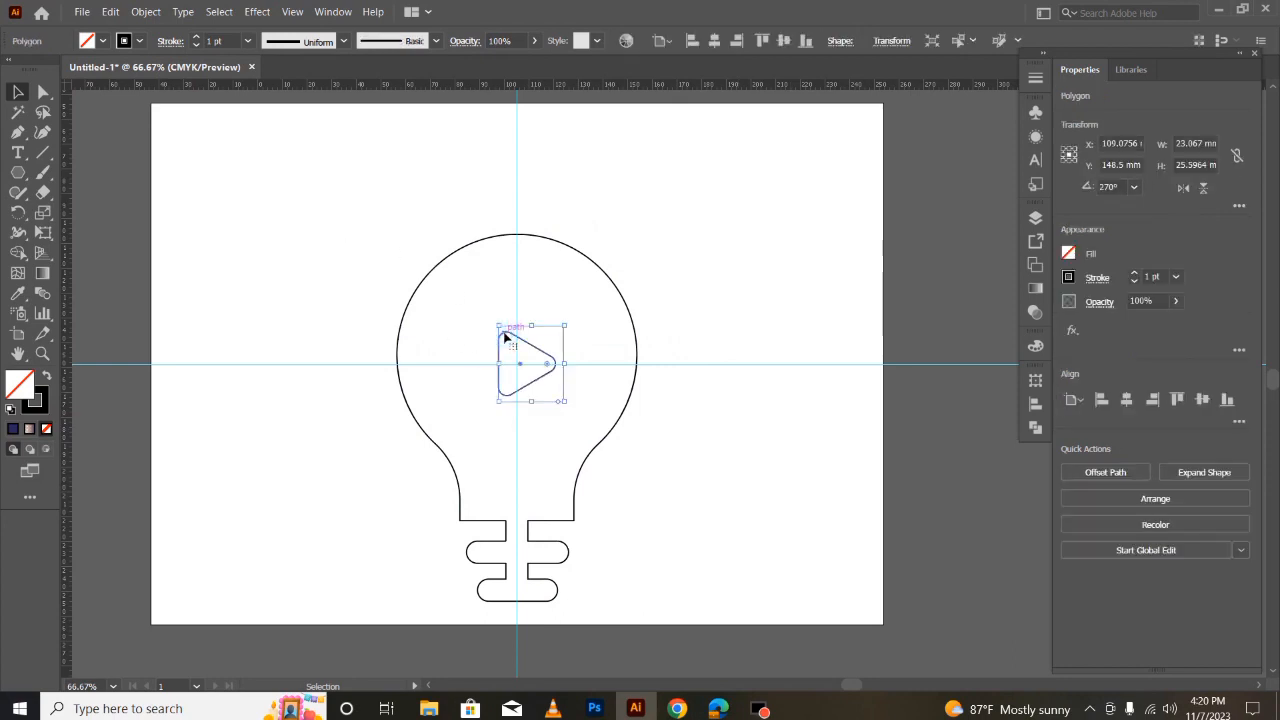
pyautogui.press('\\')
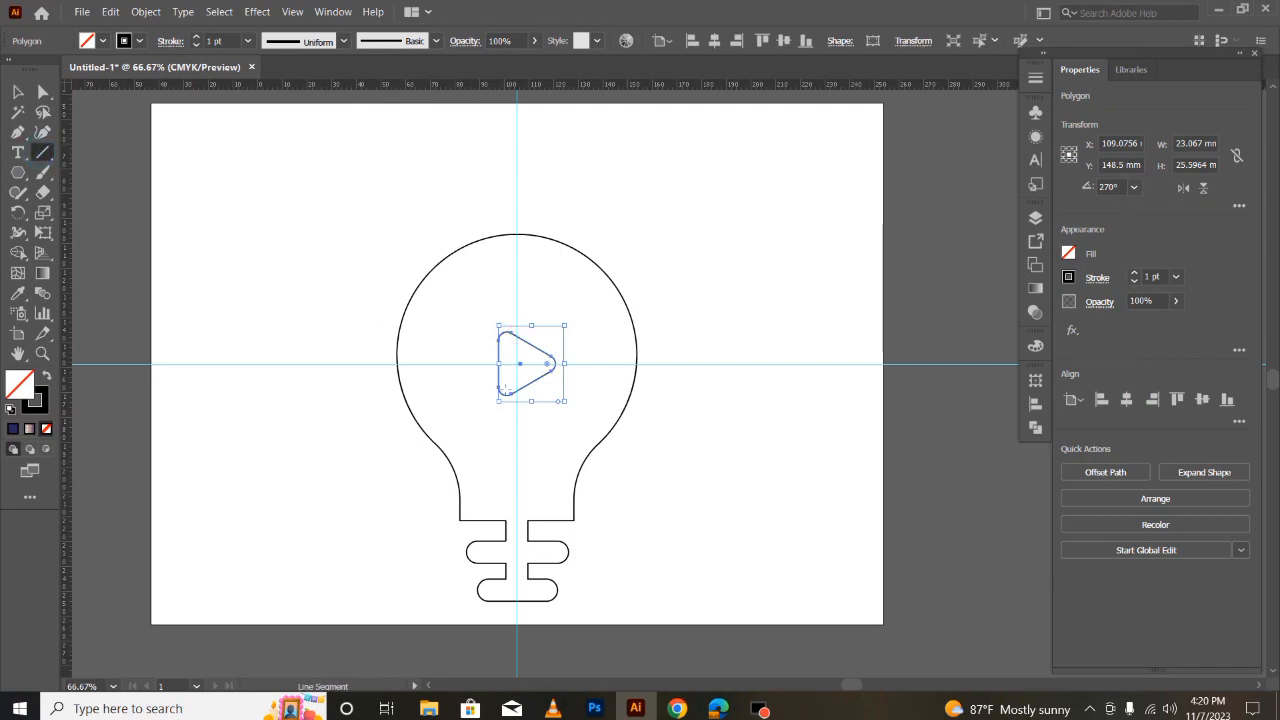
pyautogui.keyDown('ctrl'); pyautogui.click(229, 266); pyautogui.keyUp('ctrl')
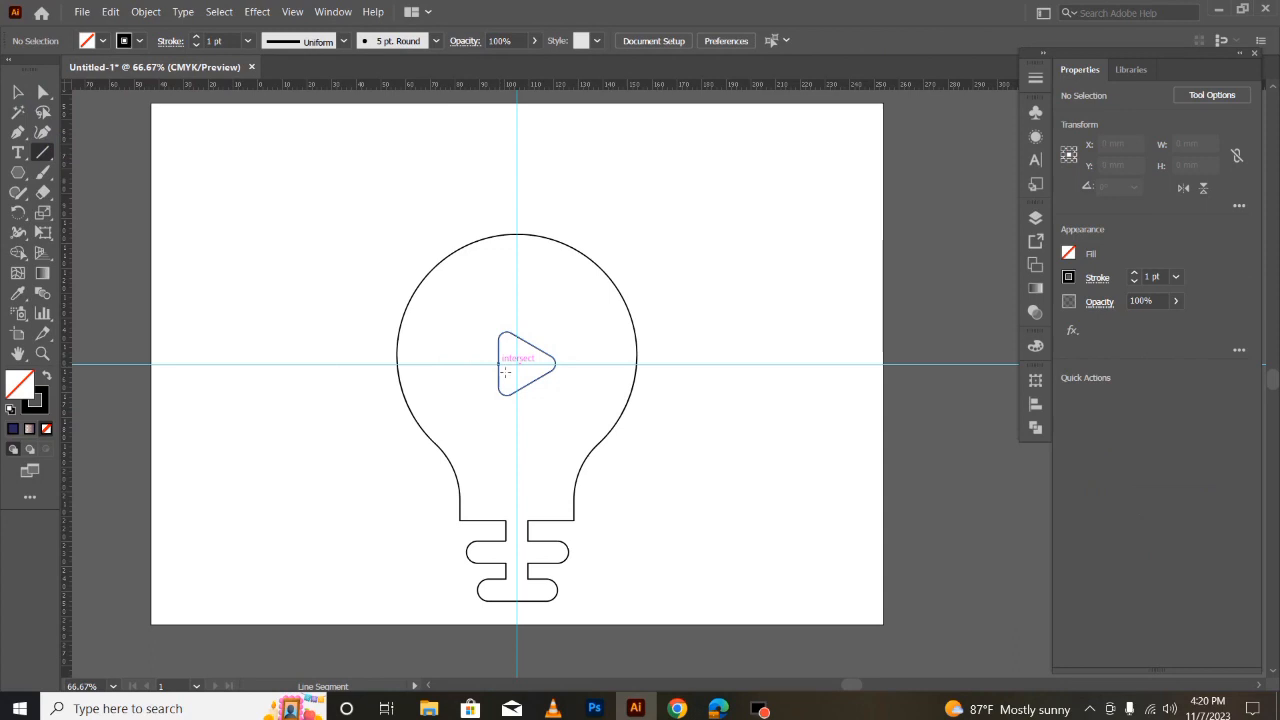
pyautogui.moveTo(501, 366); pyautogui.dragTo(507, 121)
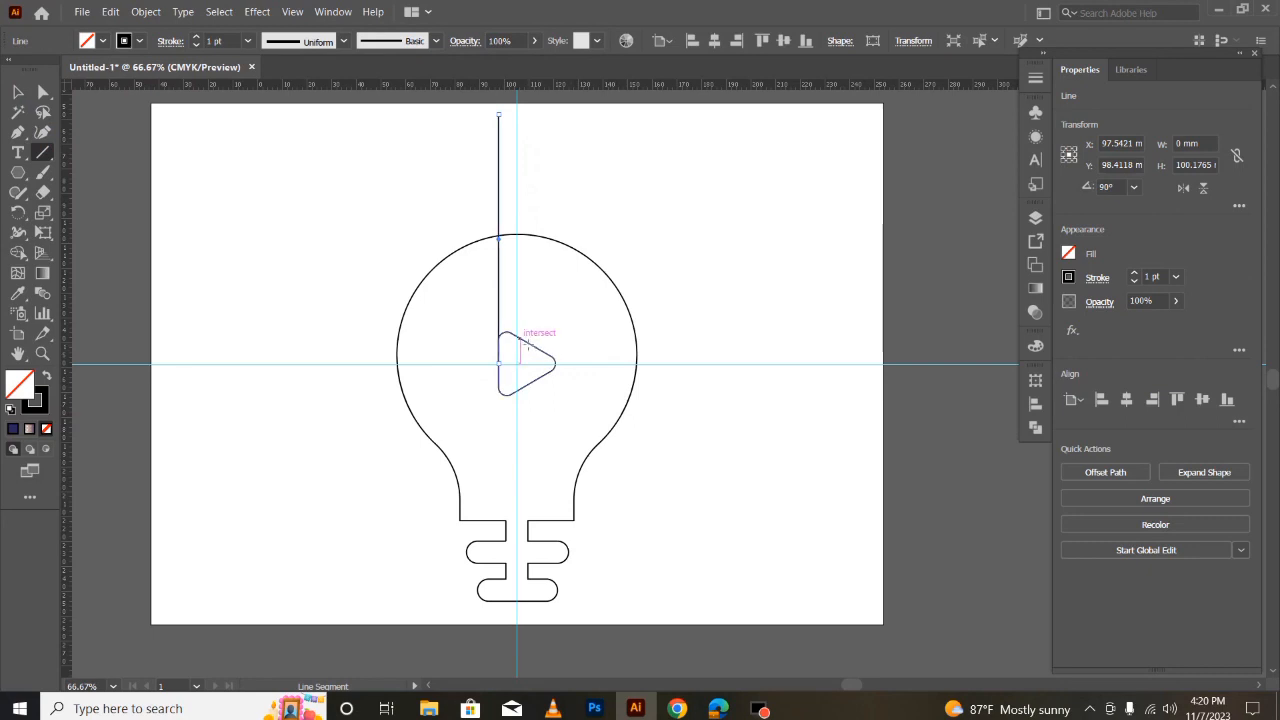
# Draw lines along the triangle's two slanted sides past the bulb outline, about 105 mm at 330° and about 119 mm at 211°
pyautogui.moveTo(527, 345); pyautogui.dragTo(750, 475)
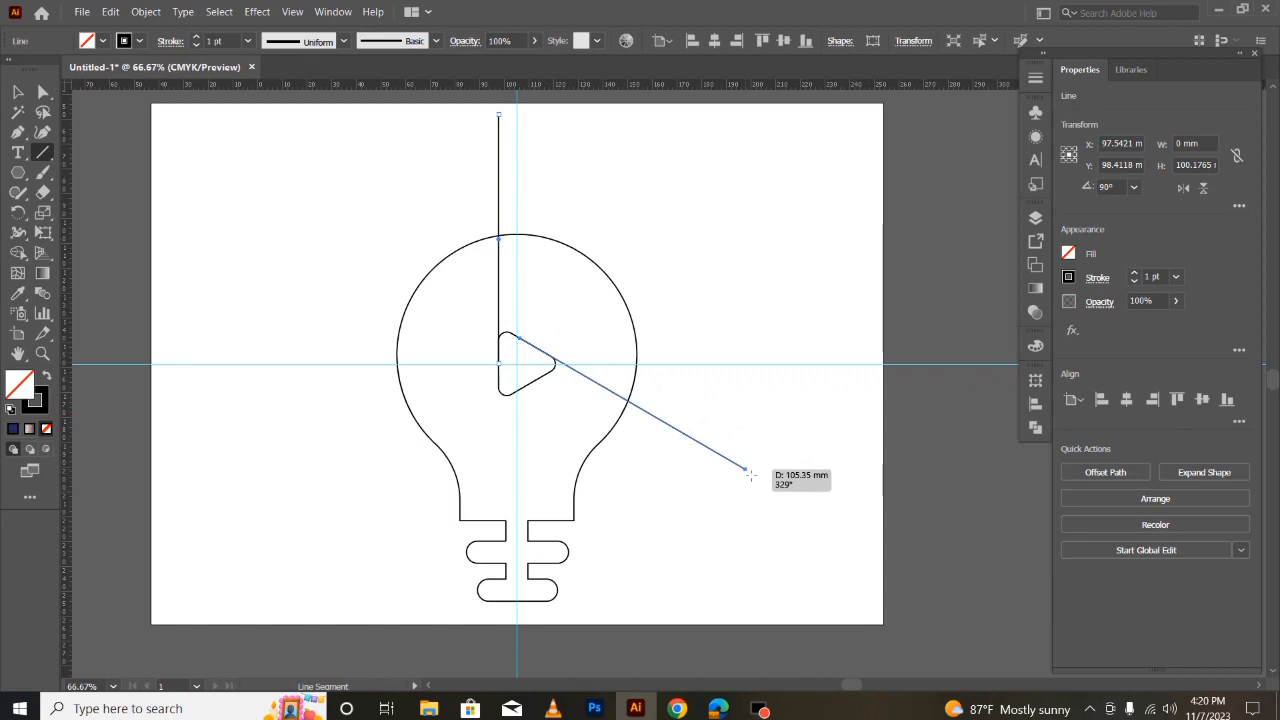
pyautogui.moveTo(750, 475); pyautogui.dragTo(750, 475)
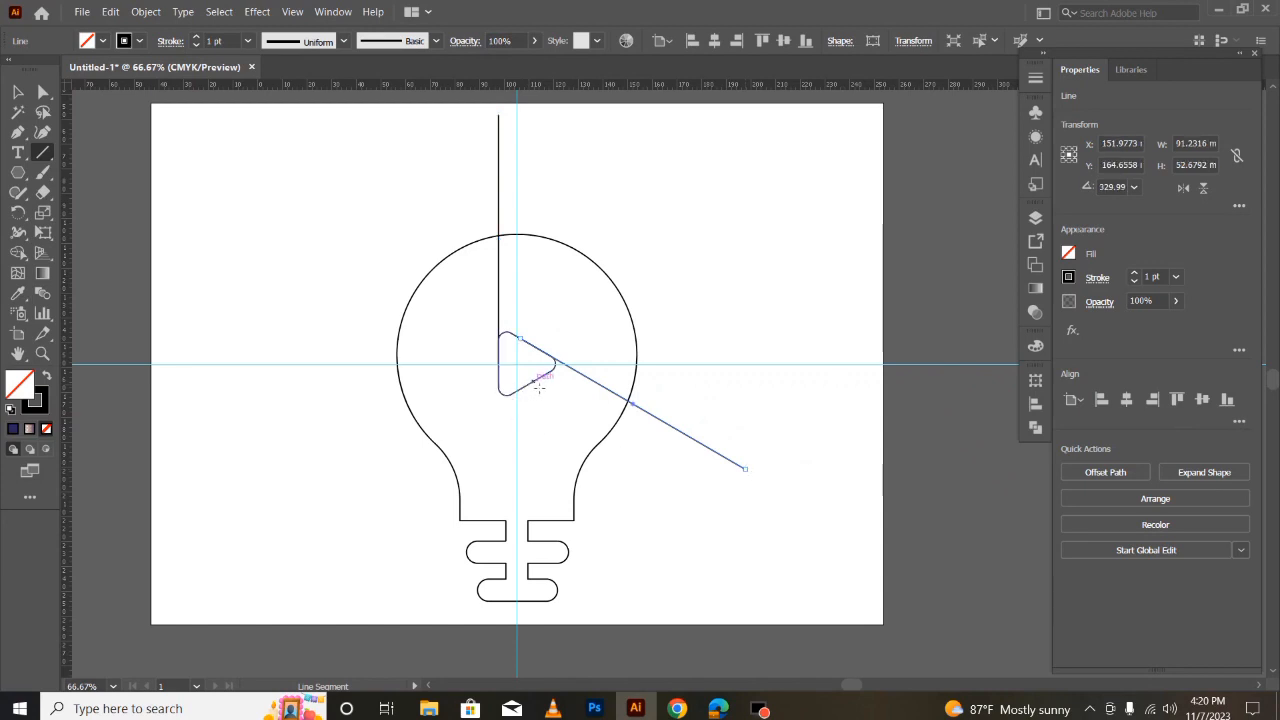
pyautogui.press('v')
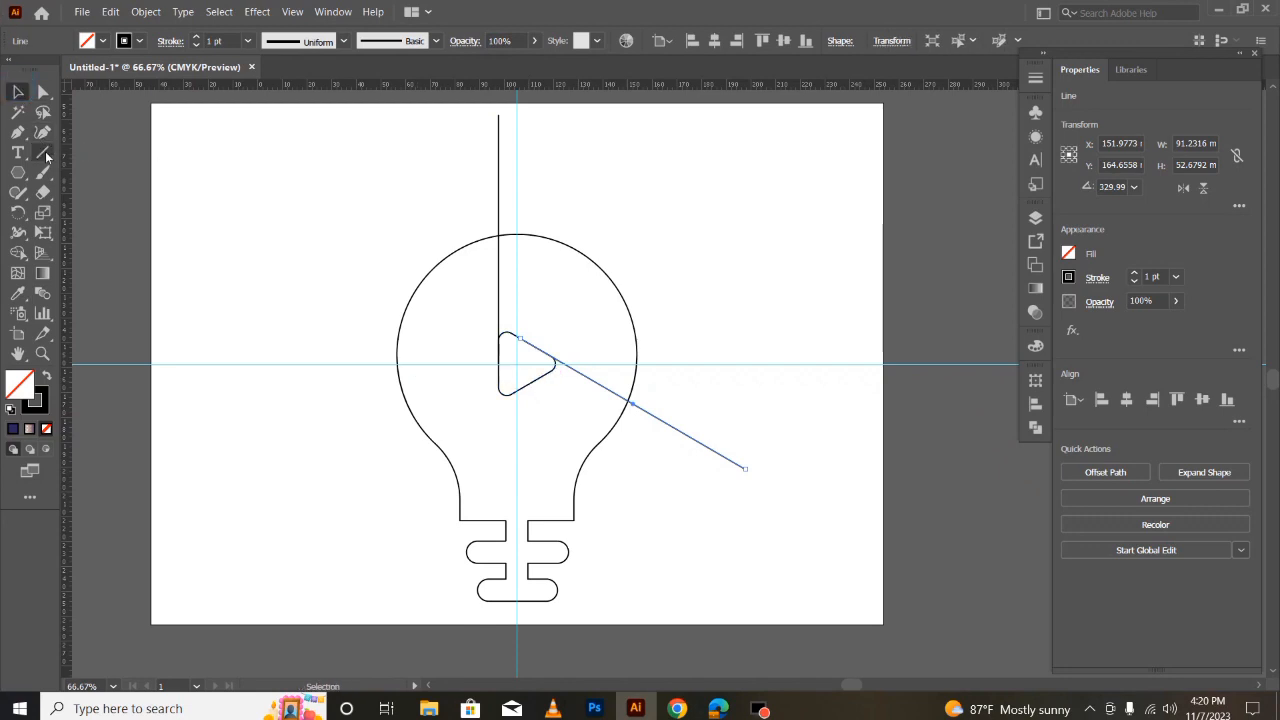
pyautogui.click(43, 152)
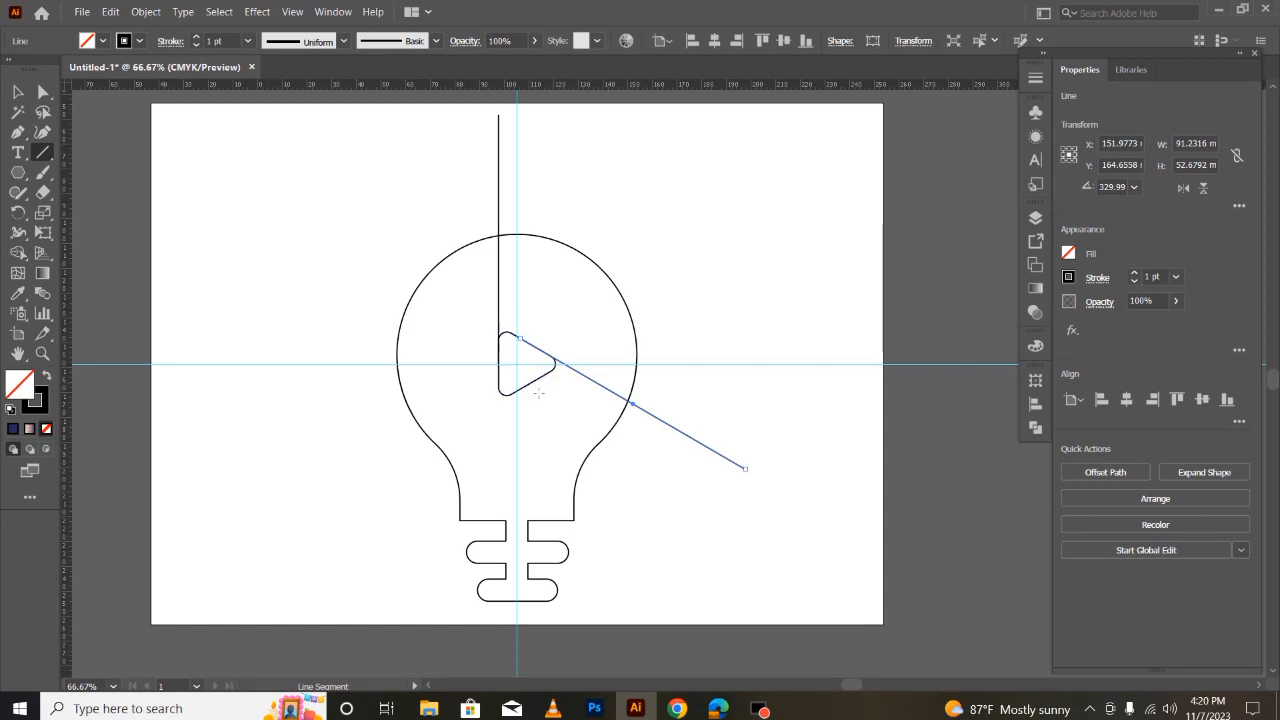
pyautogui.moveTo(540, 389); pyautogui.dragTo(287, 541)
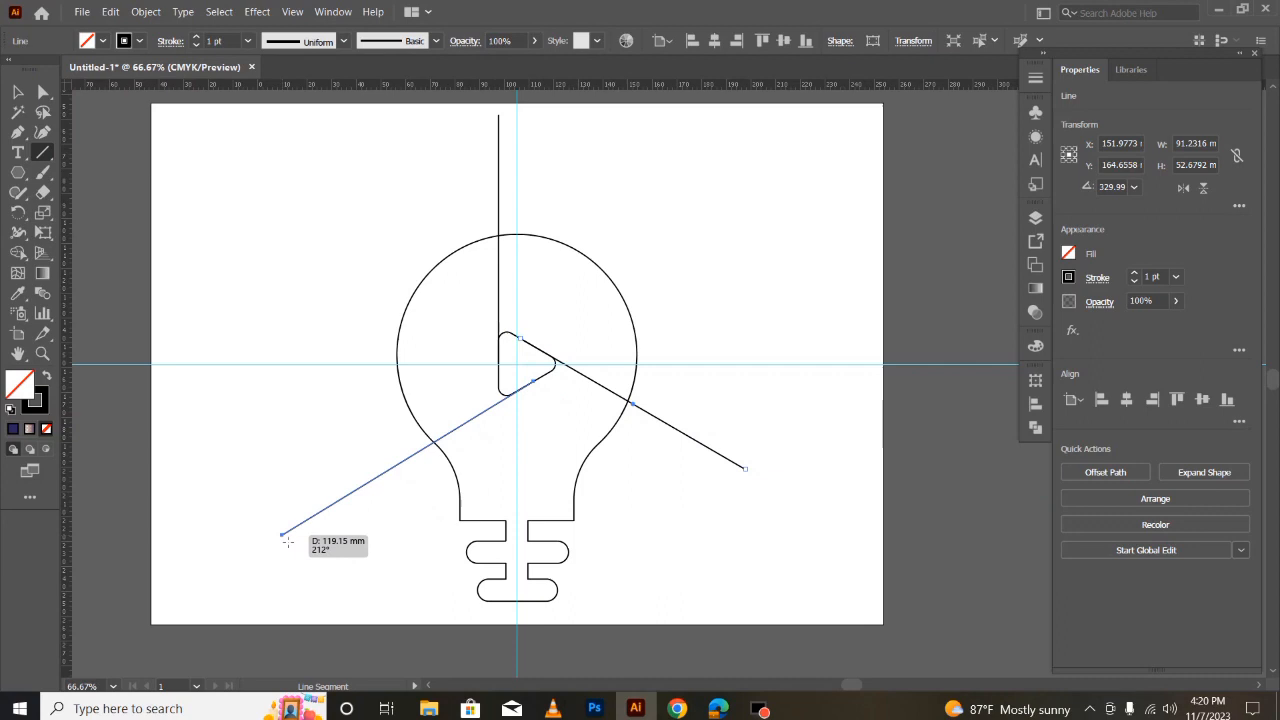
pyautogui.moveTo(287, 541); pyautogui.dragTo(287, 541)
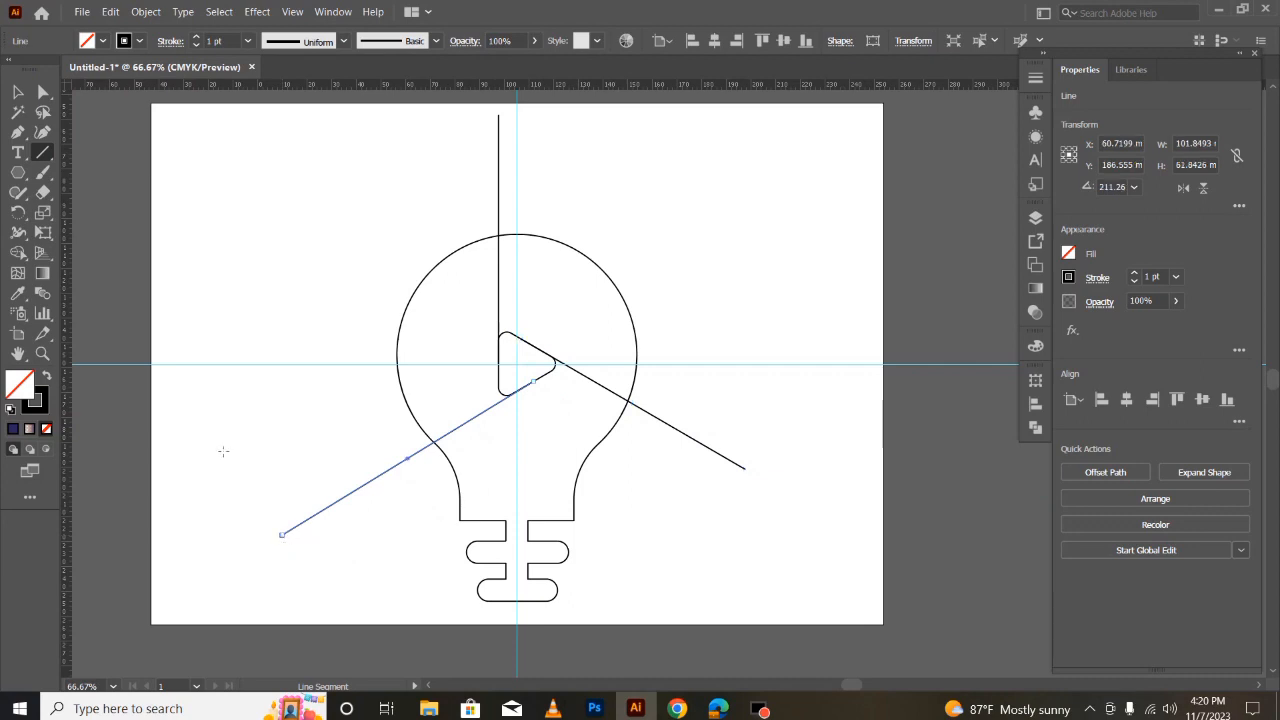
pyautogui.click(17, 92)
pyautogui.click(308, 356)
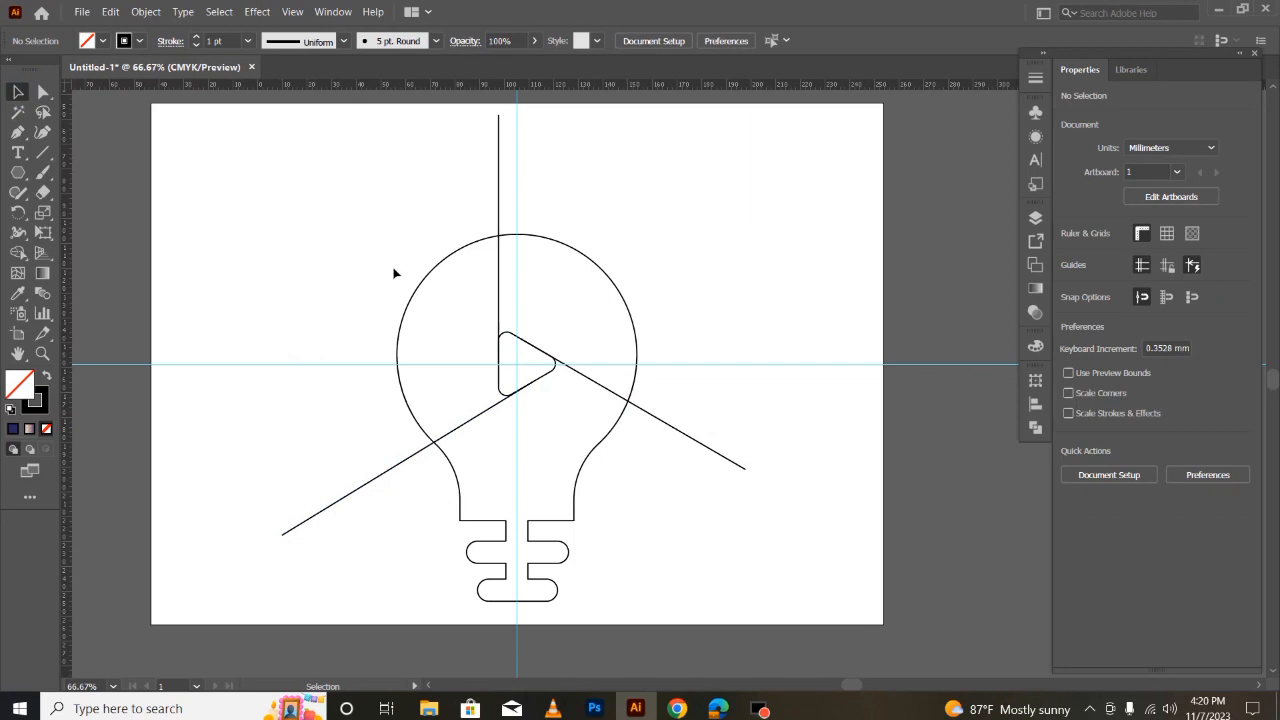
# Select the bulb, the triangle and all three lines, and copy them
pyautogui.moveTo(403, 276); pyautogui.dragTo(641, 462)
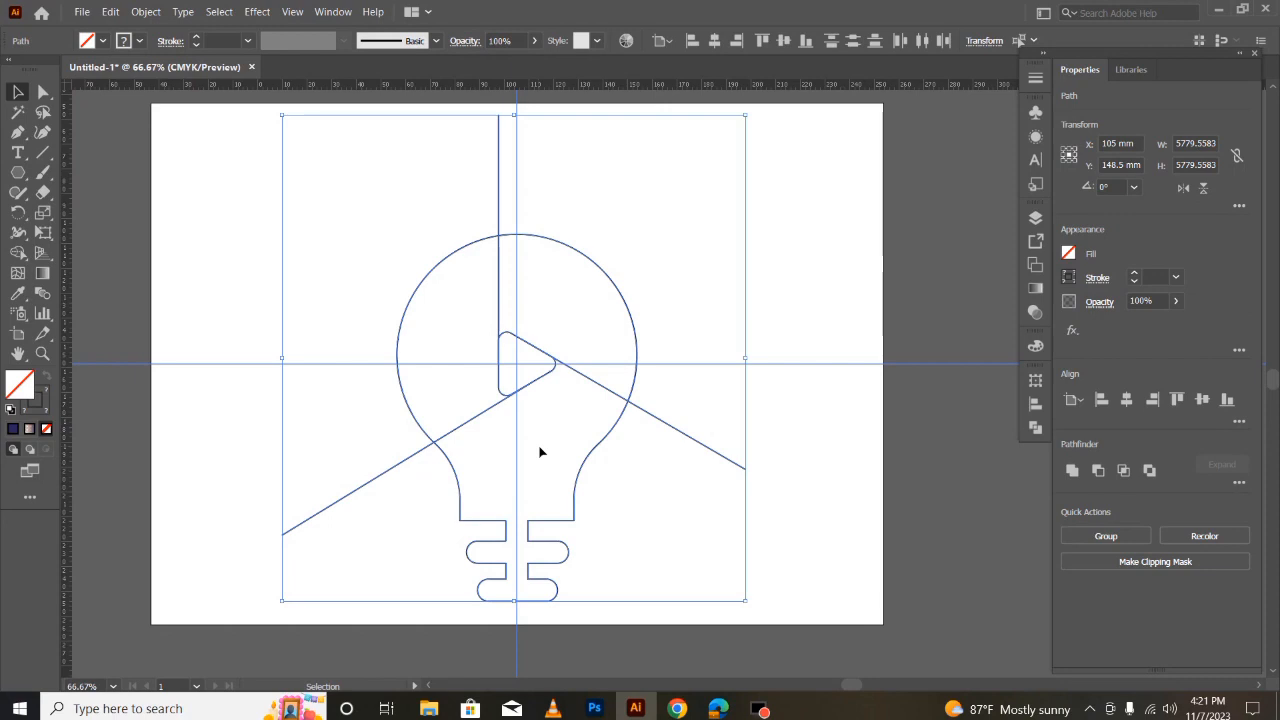
pyautogui.click(145, 12)
pyautogui.moveTo(100, 22)
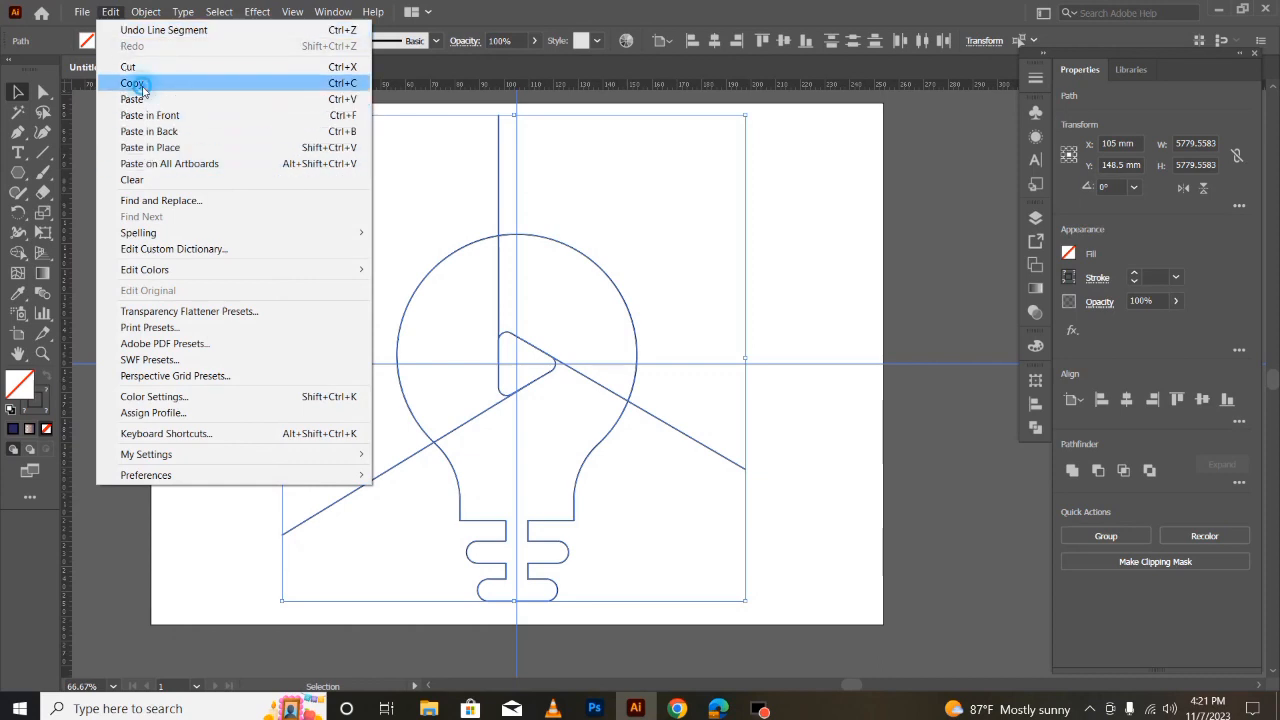
pyautogui.click(131, 83)
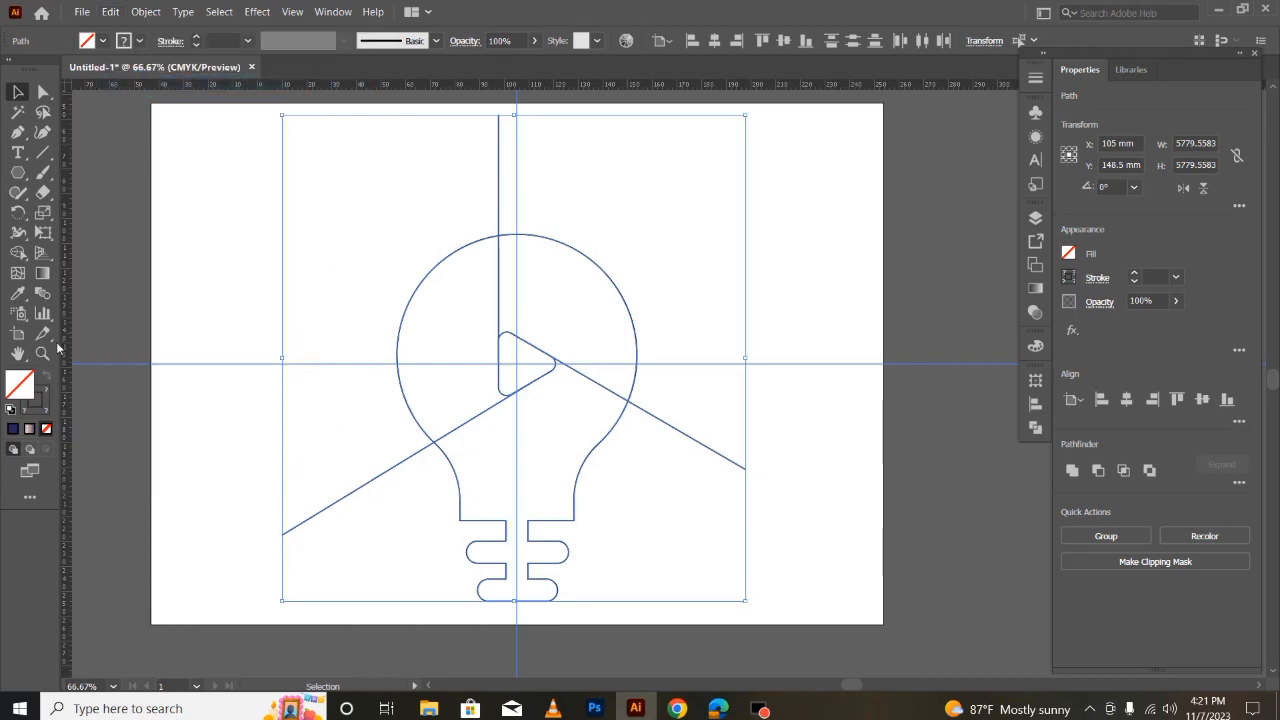
# Divide the bulb along the three lines into separate regions around the triangle with the Shape Builder
pyautogui.click(18, 252)
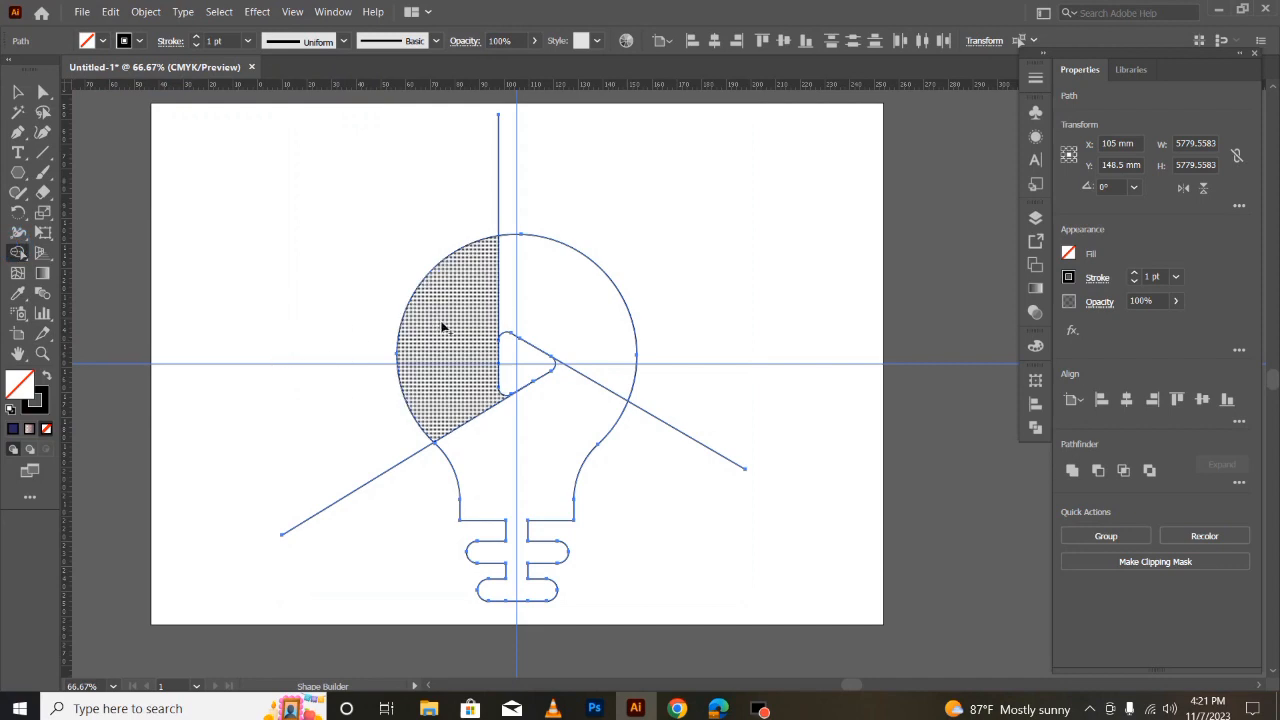
pyautogui.click(447, 325)
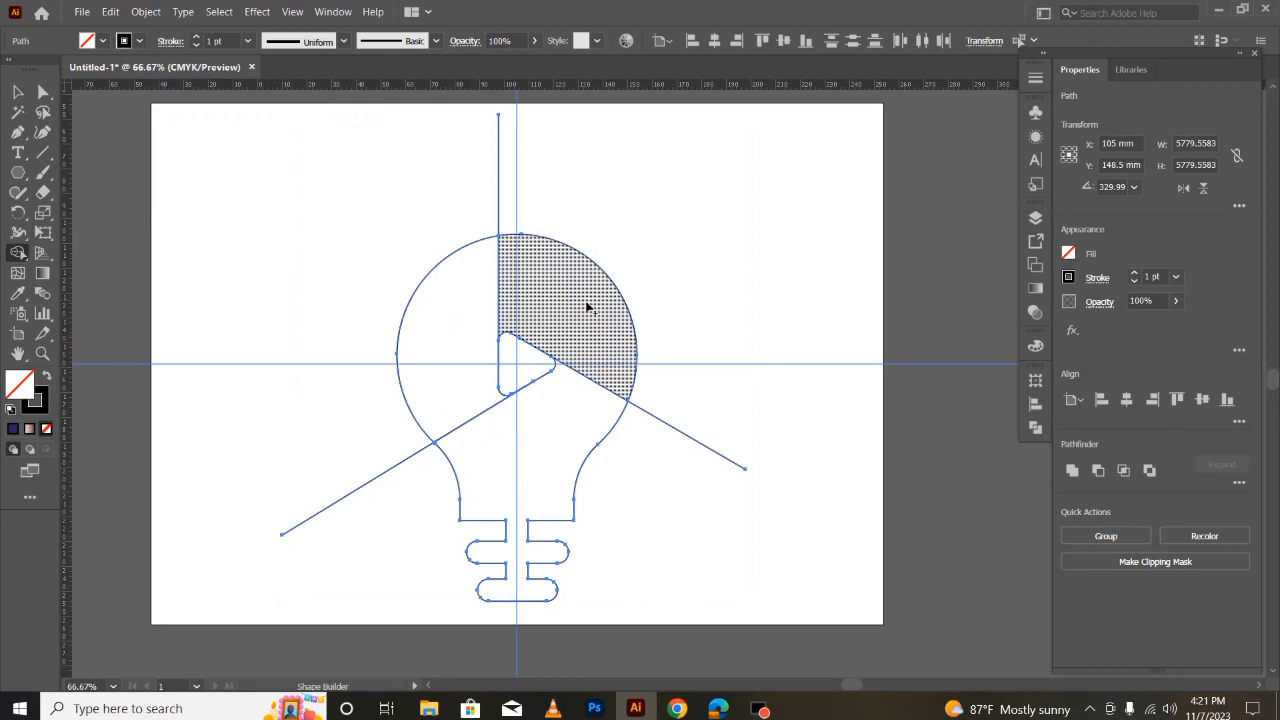
pyautogui.click(587, 303)
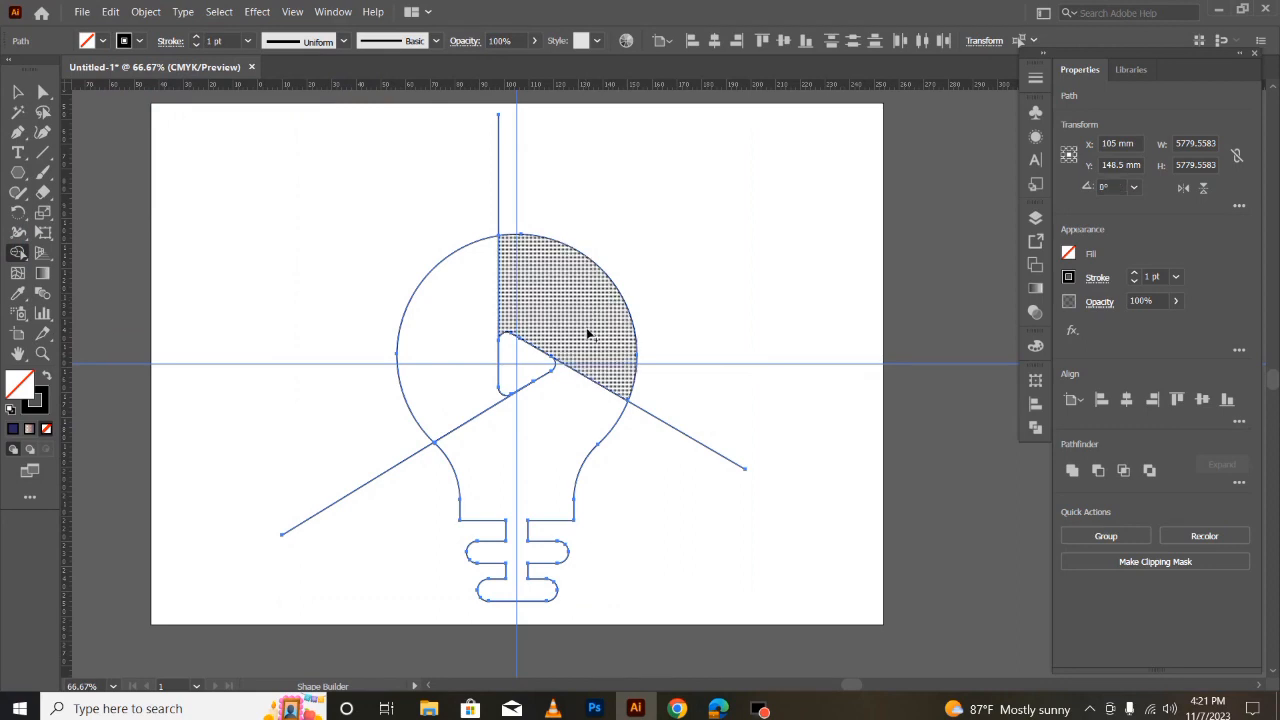
pyautogui.click(537, 437)
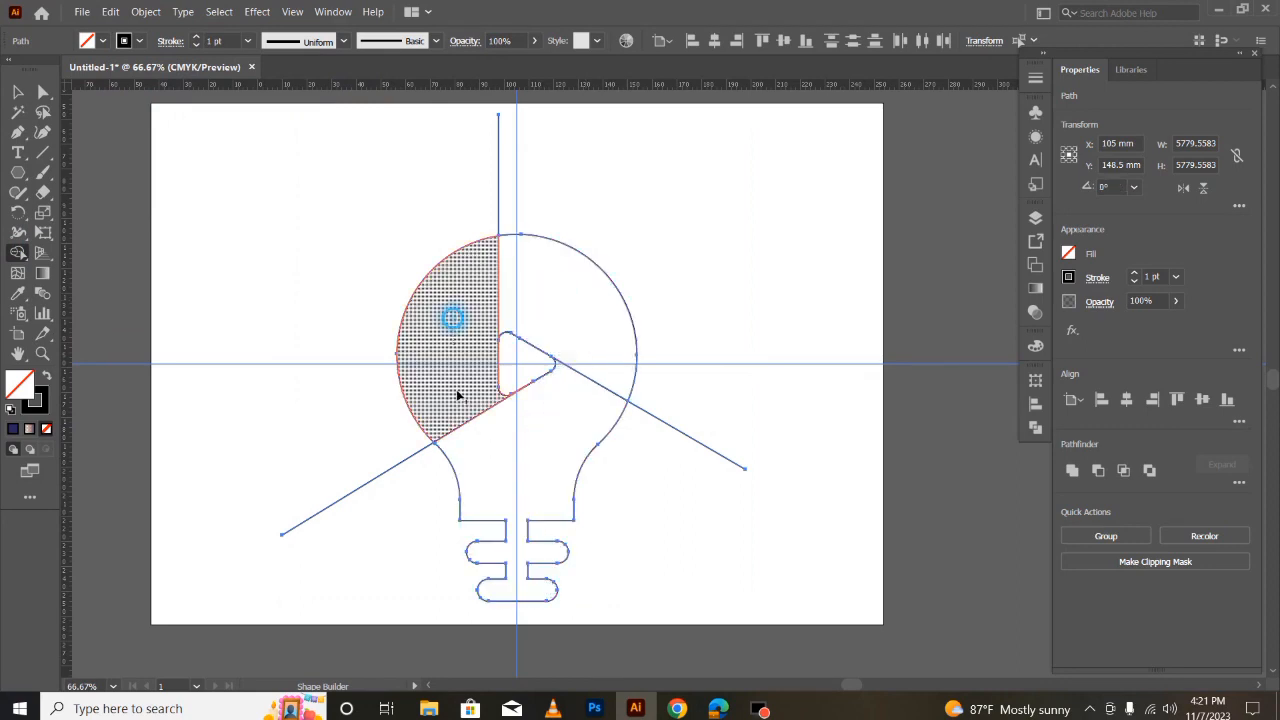
# Remove the three line ends that stick out beyond the bulb outline and deselect the artwork
pyautogui.keyDown('alt'); pyautogui.click(498, 195); pyautogui.keyUp('alt')
pyautogui.keyDown('alt'); pyautogui.click(367, 483); pyautogui.keyUp('alt')
pyautogui.keyDown('alt'); pyautogui.click(676, 428); pyautogui.keyUp('alt')
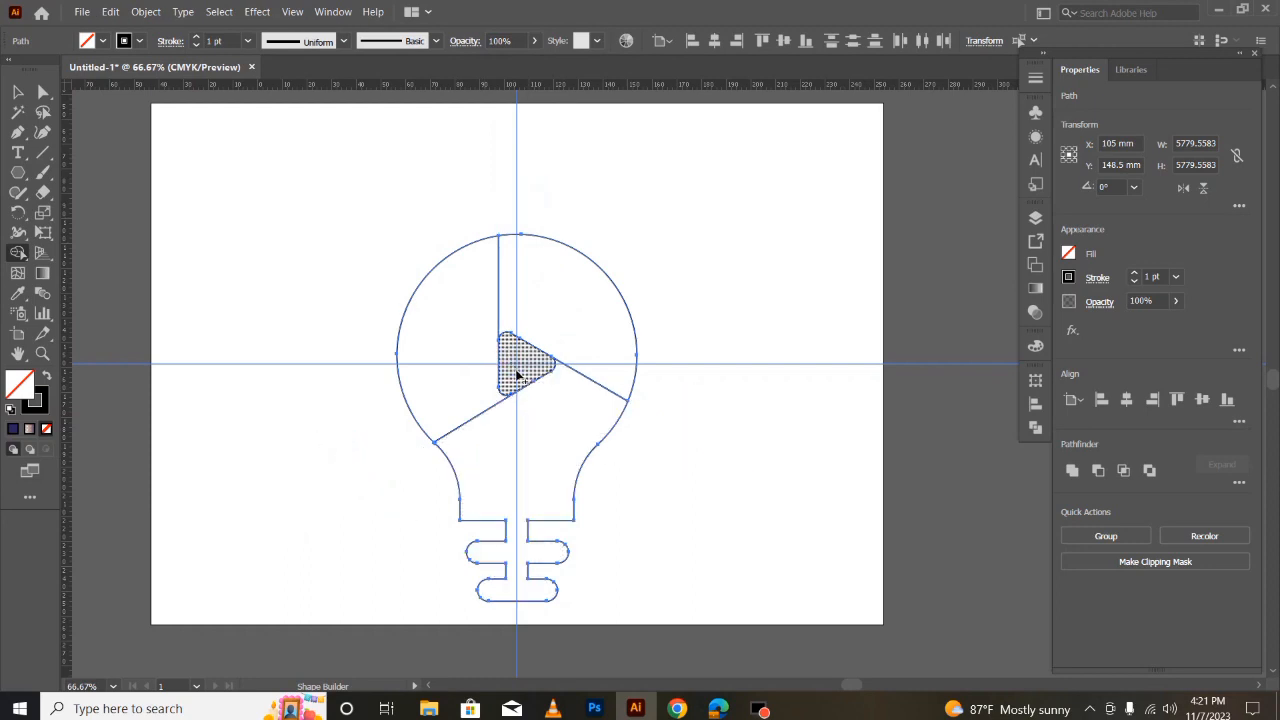
pyautogui.click(18, 92)
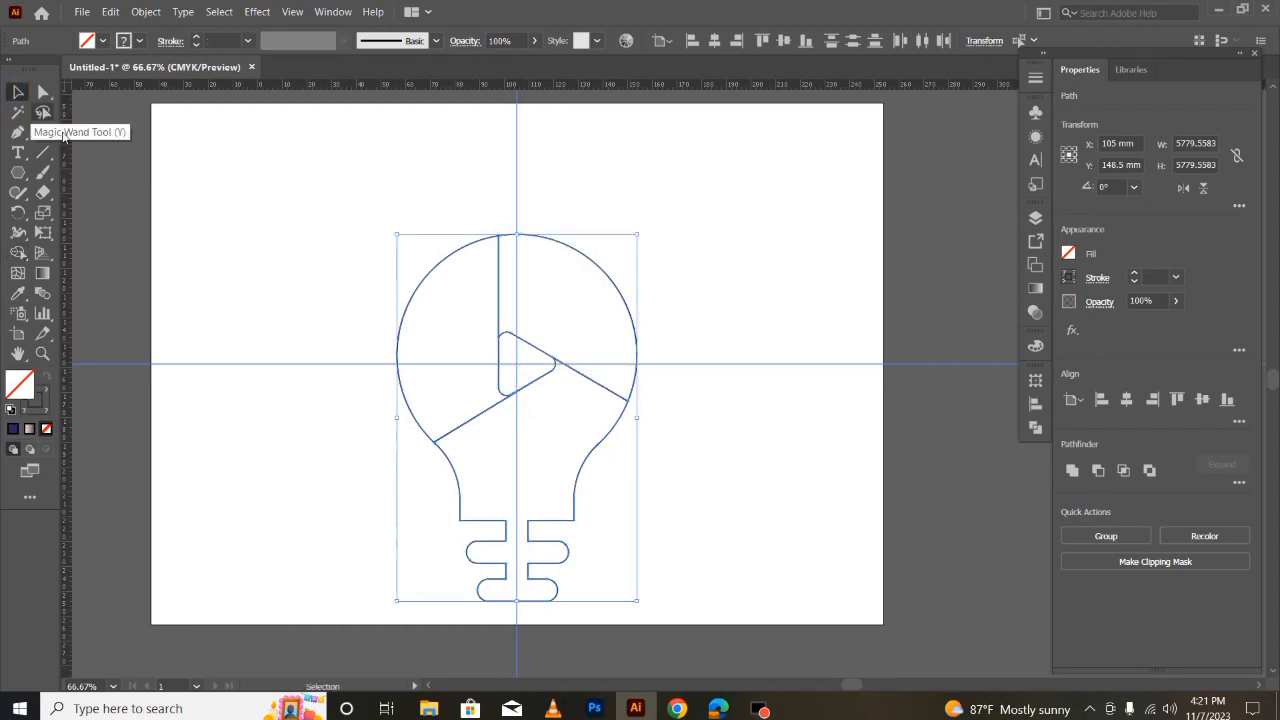
pyautogui.click(278, 305)
pyautogui.click(600, 263)
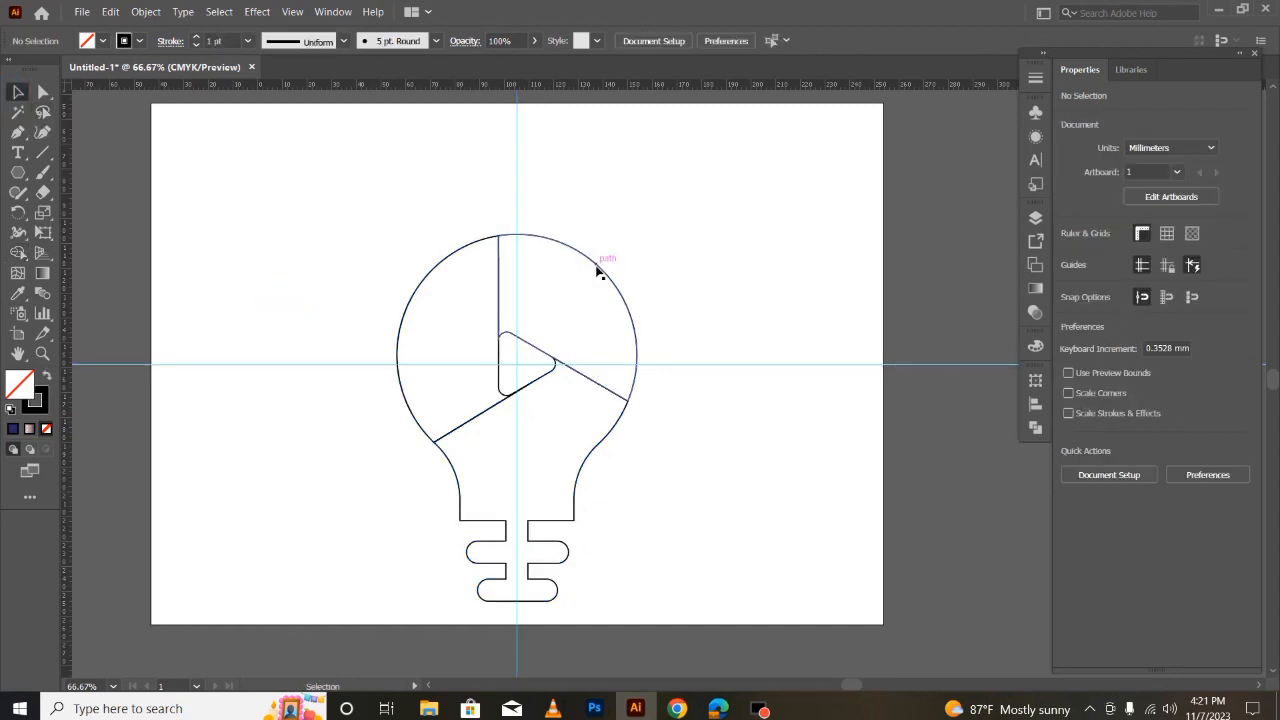
pyautogui.click(343, 286)
# Round the top corner of the bulb's upper-right segment with a radius of about 8.85 mm
pyautogui.click(43, 92)
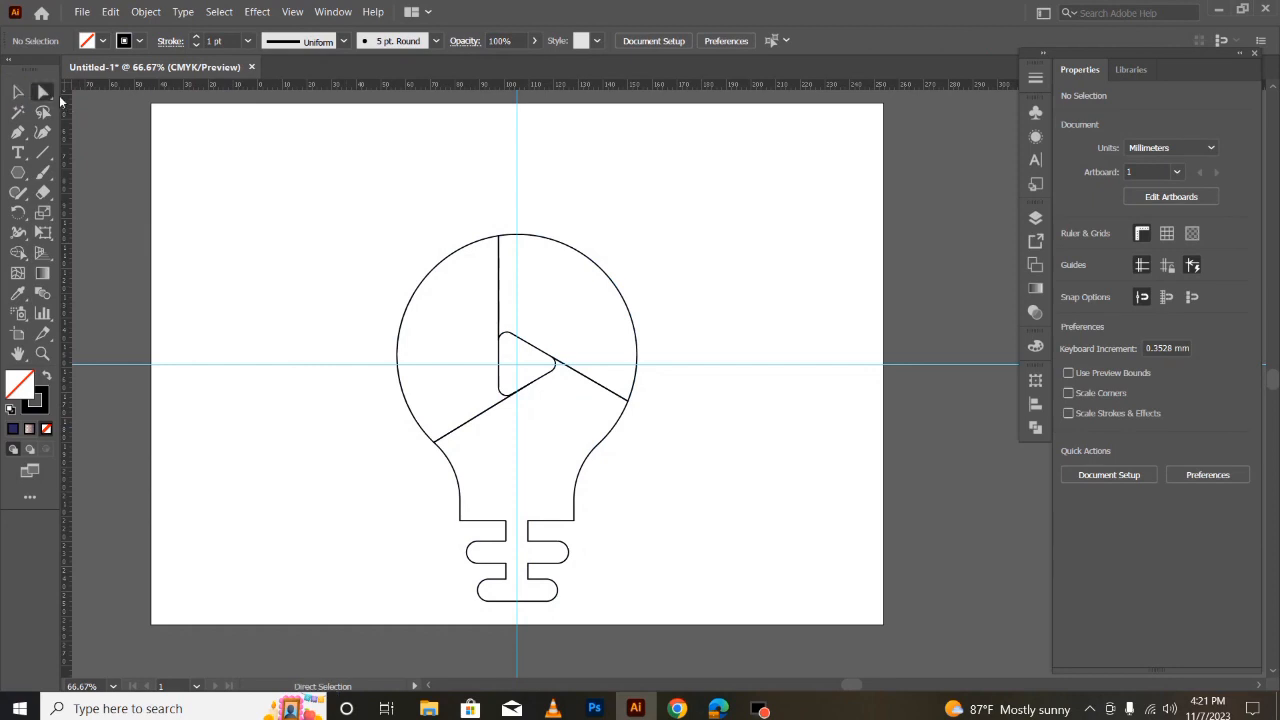
pyautogui.click(500, 235)
pyautogui.moveTo(508, 248); pyautogui.dragTo(533, 284)
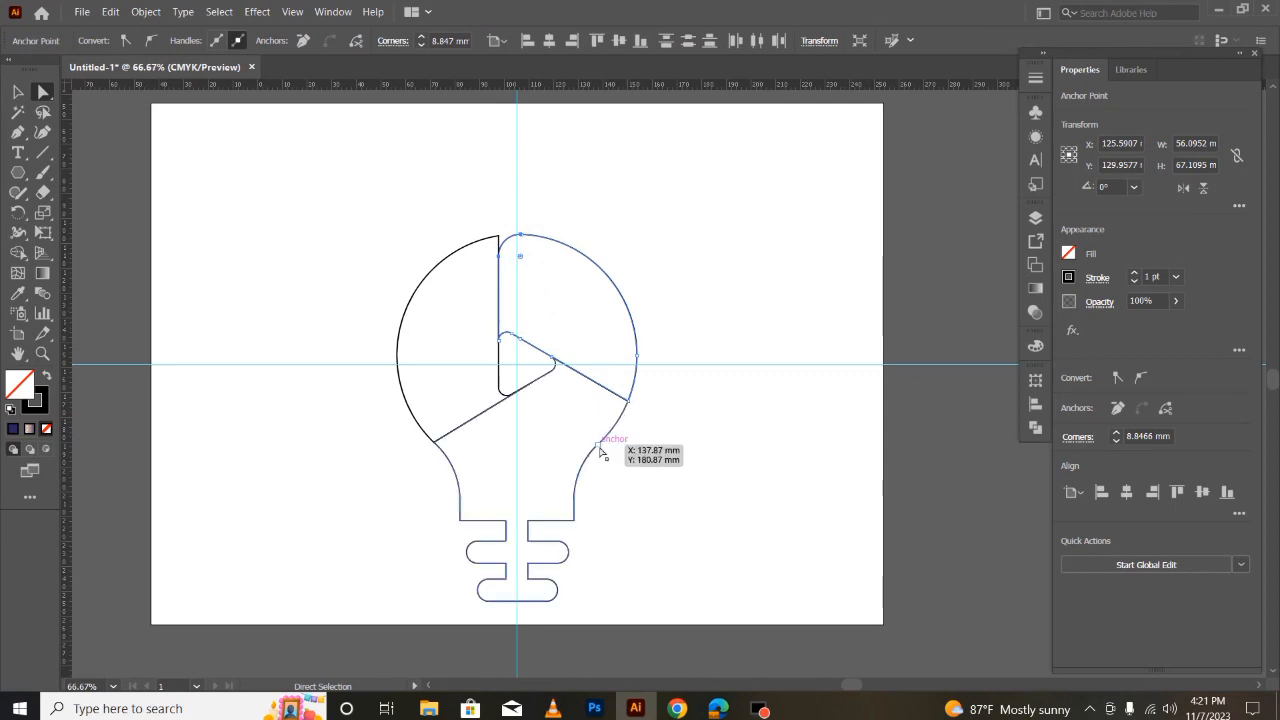
# Round the upper-right corner of the bulb's lower segment with a radius of about 13.16 mm and deselect it
pyautogui.click(629, 400)
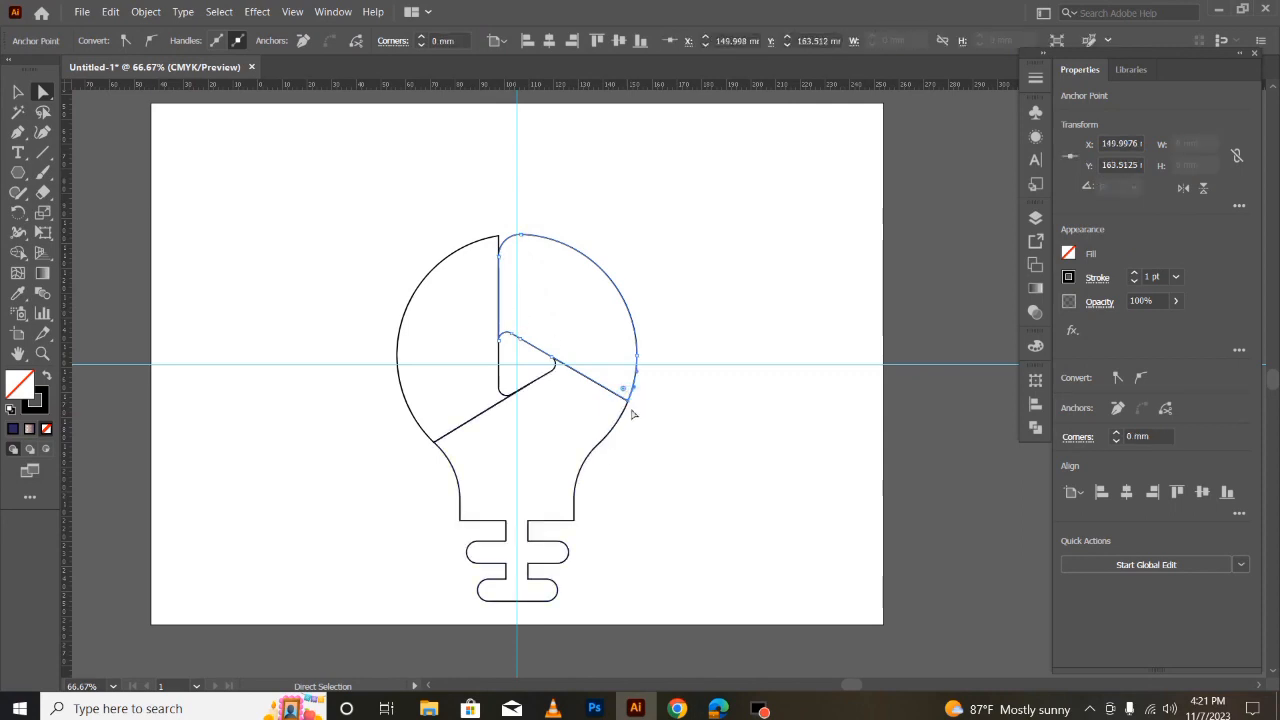
pyautogui.click(622, 420)
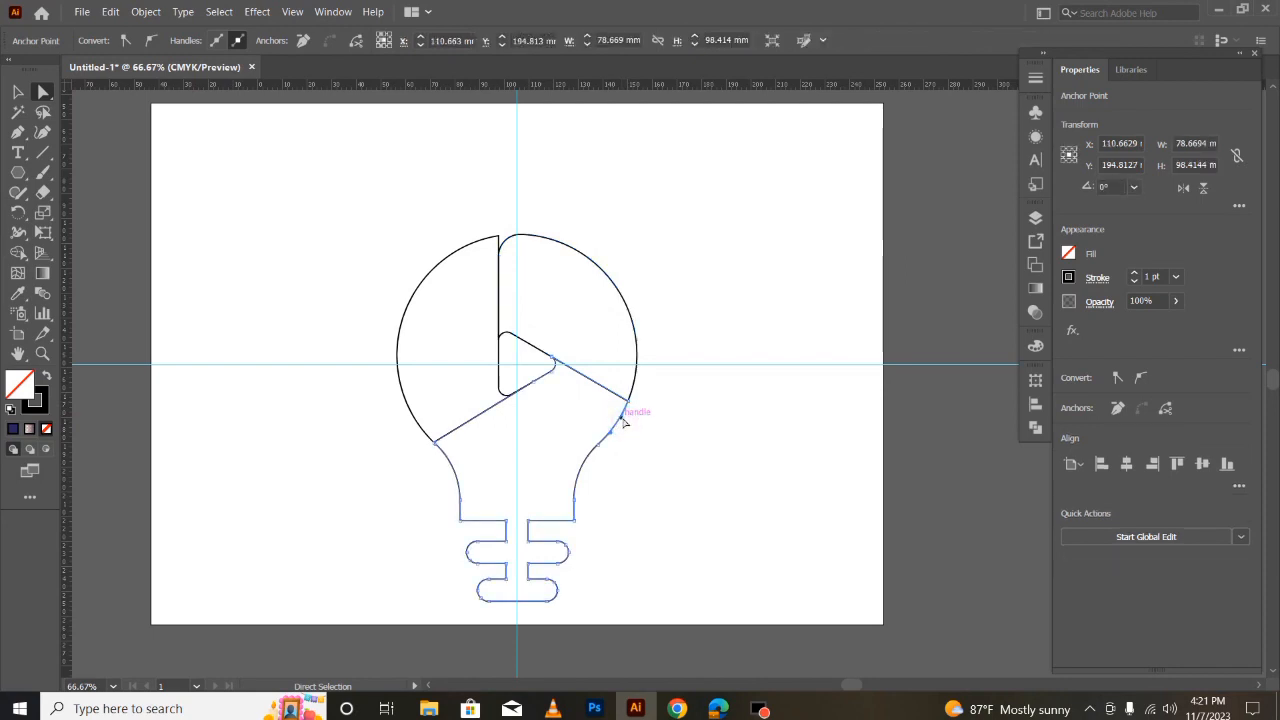
pyautogui.click(18, 93)
pyautogui.click(156, 305)
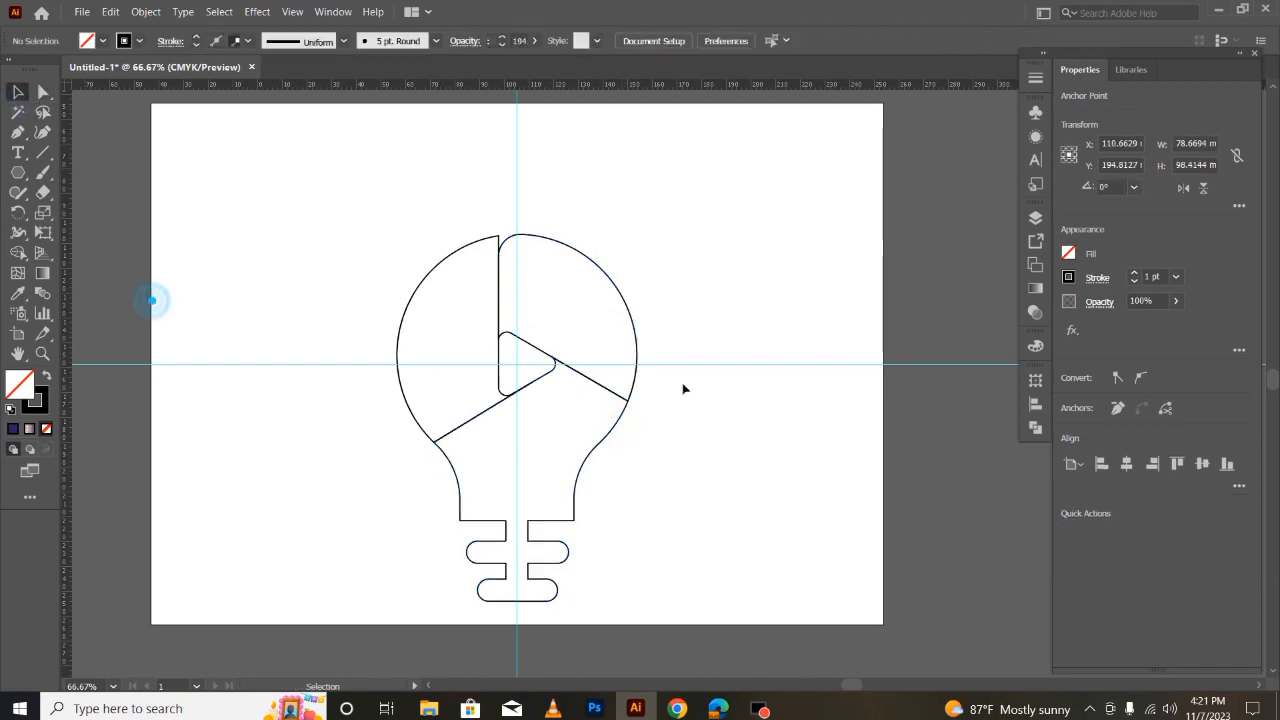
pyautogui.click(620, 426)
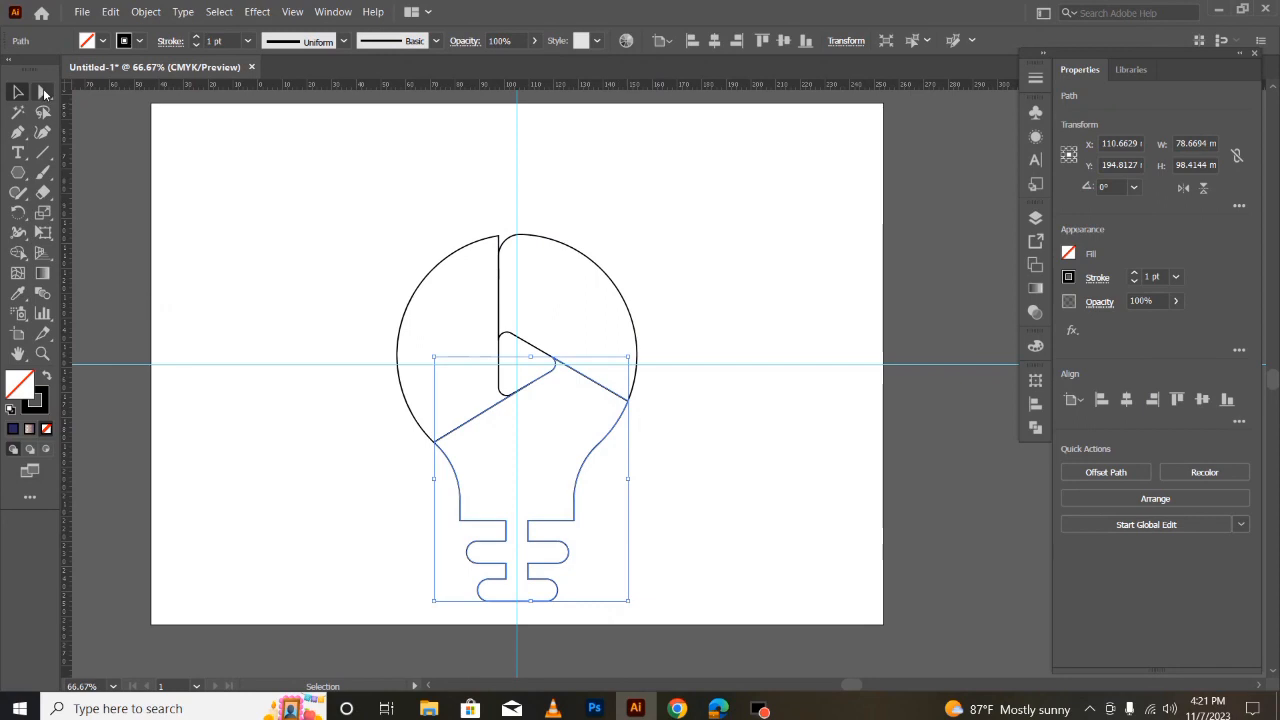
pyautogui.press('a')
pyautogui.moveTo(615, 405); pyautogui.dragTo(584, 411)
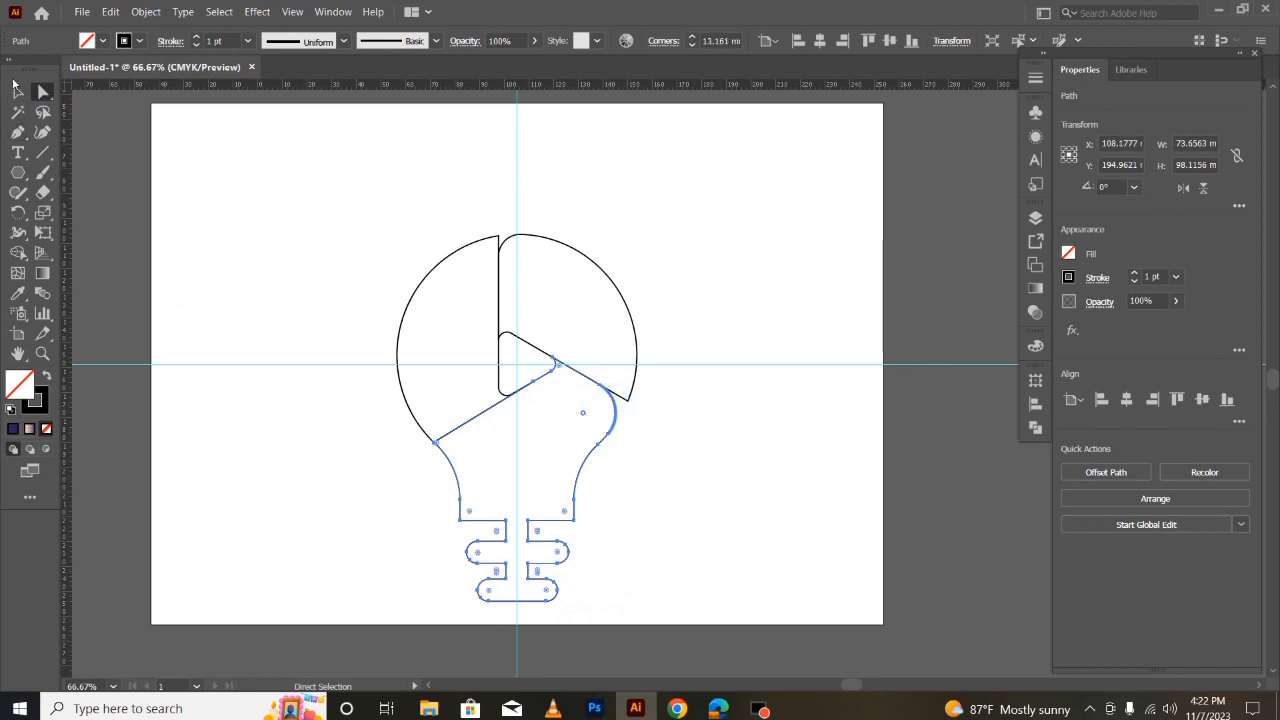
pyautogui.click(17, 92)
pyautogui.click(251, 331)
# Round the lower corner of the bulb's left segment with a radius of about 13.18 mm and deselect it
pyautogui.click(398, 337)
pyautogui.press('a')
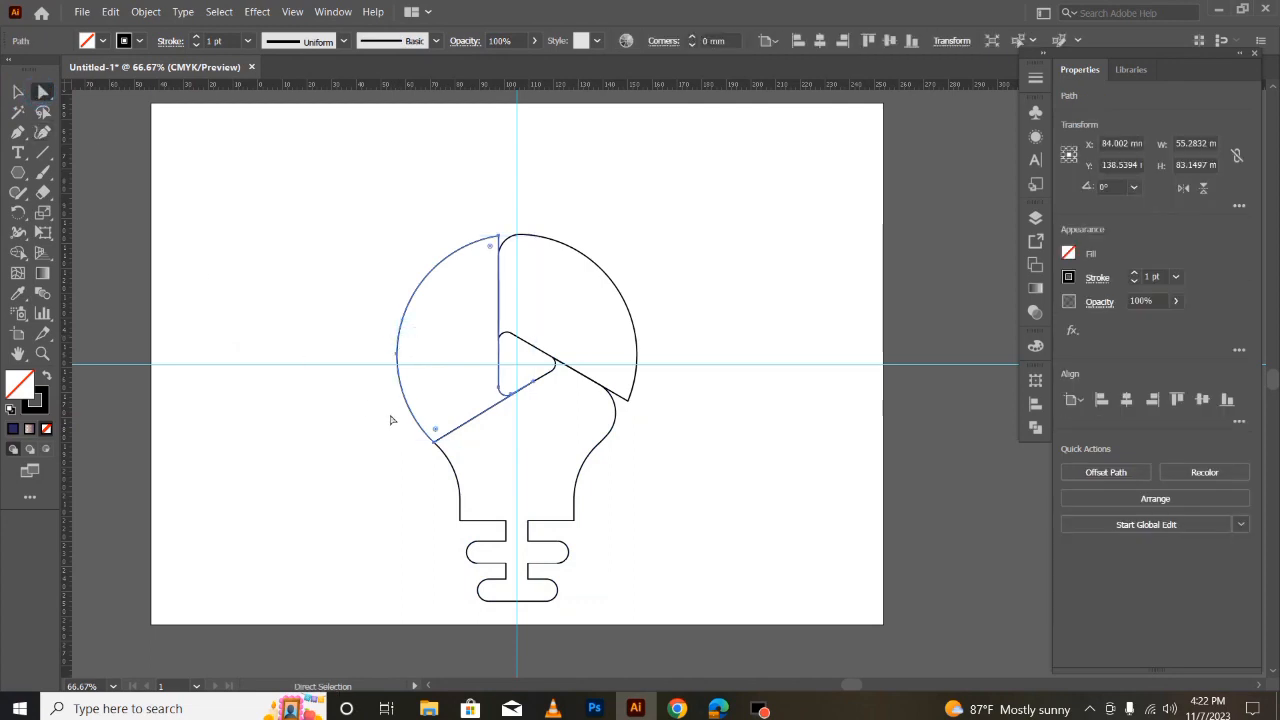
pyautogui.moveTo(438, 434); pyautogui.dragTo(464, 410)
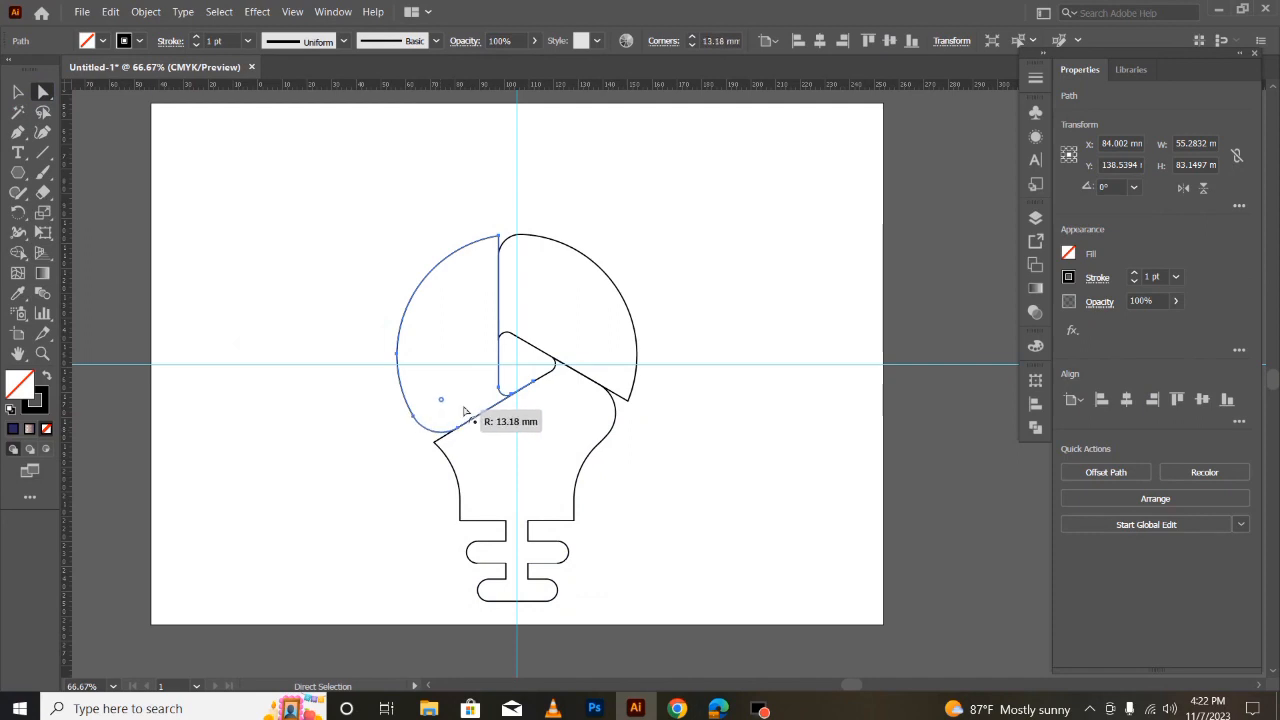
pyautogui.click(16, 92)
pyautogui.click(244, 320)
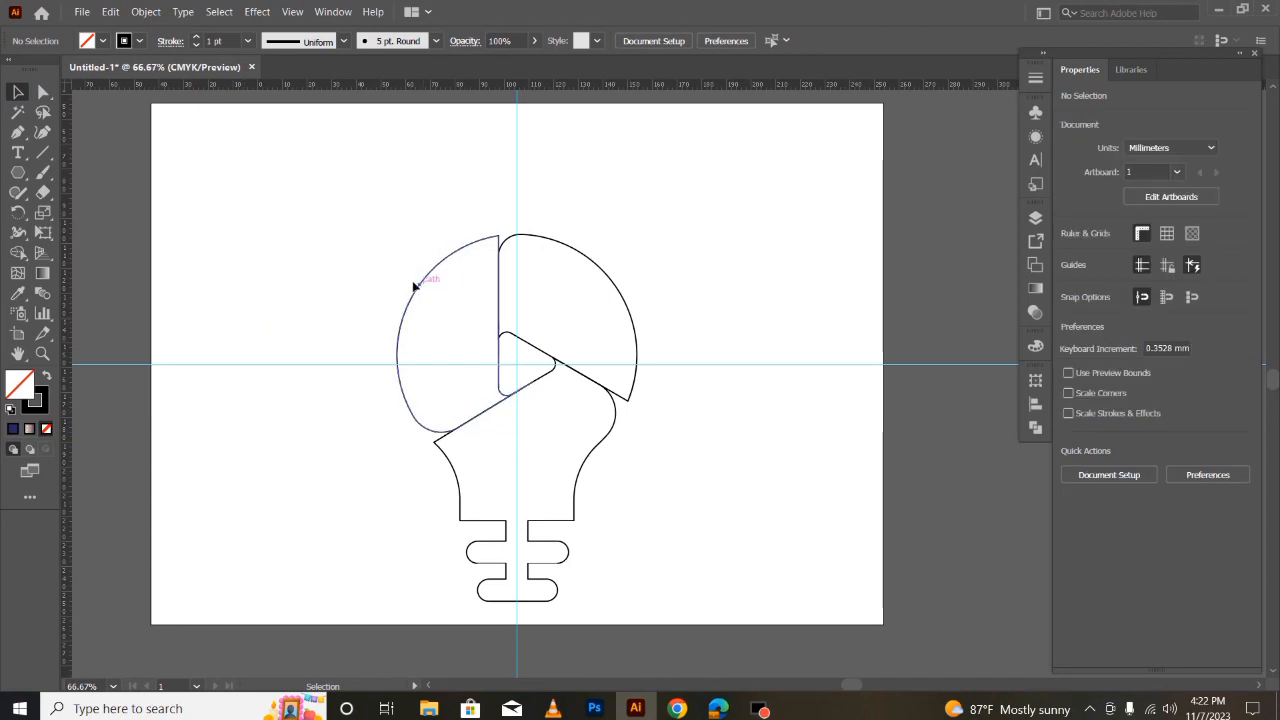
# Paste the copied bulb, triangle and three lines at their original position over the segments, and deselect everything
pyautogui.click(110, 11)
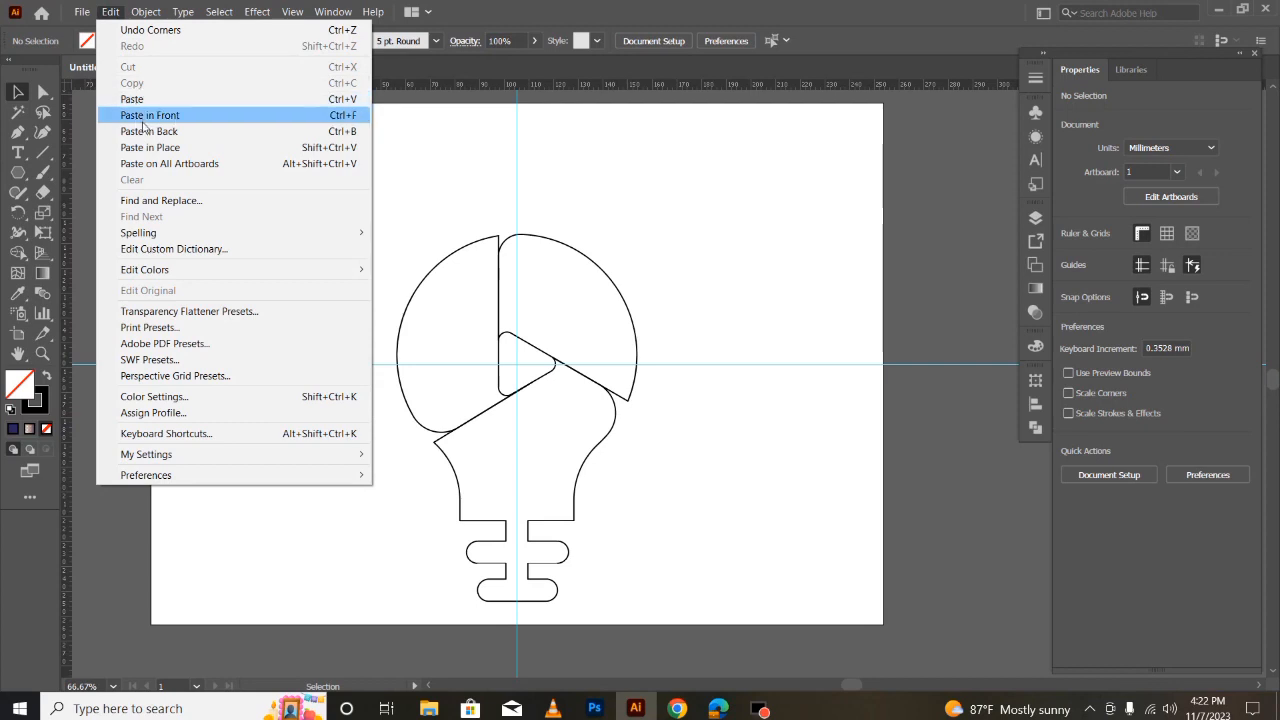
pyautogui.click(144, 127)
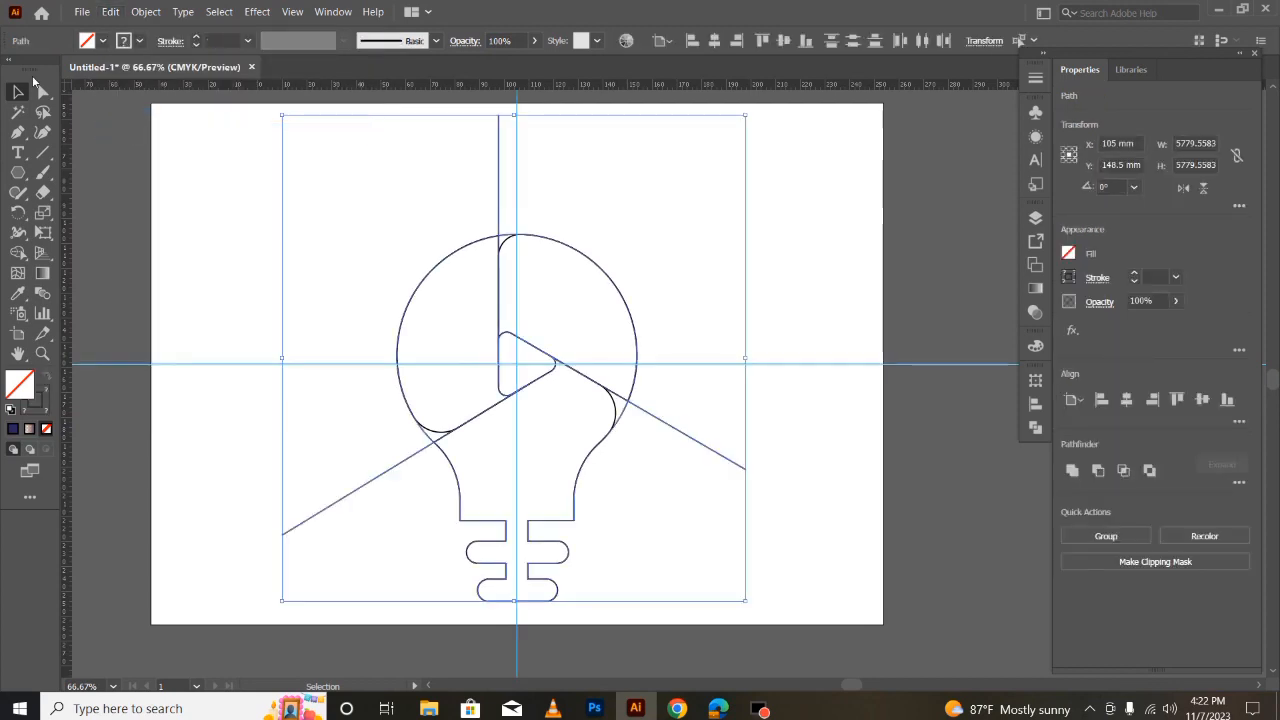
pyautogui.click(96, 146)
pyautogui.moveTo(434, 166); pyautogui.dragTo(563, 200)
pyautogui.click(374, 204)
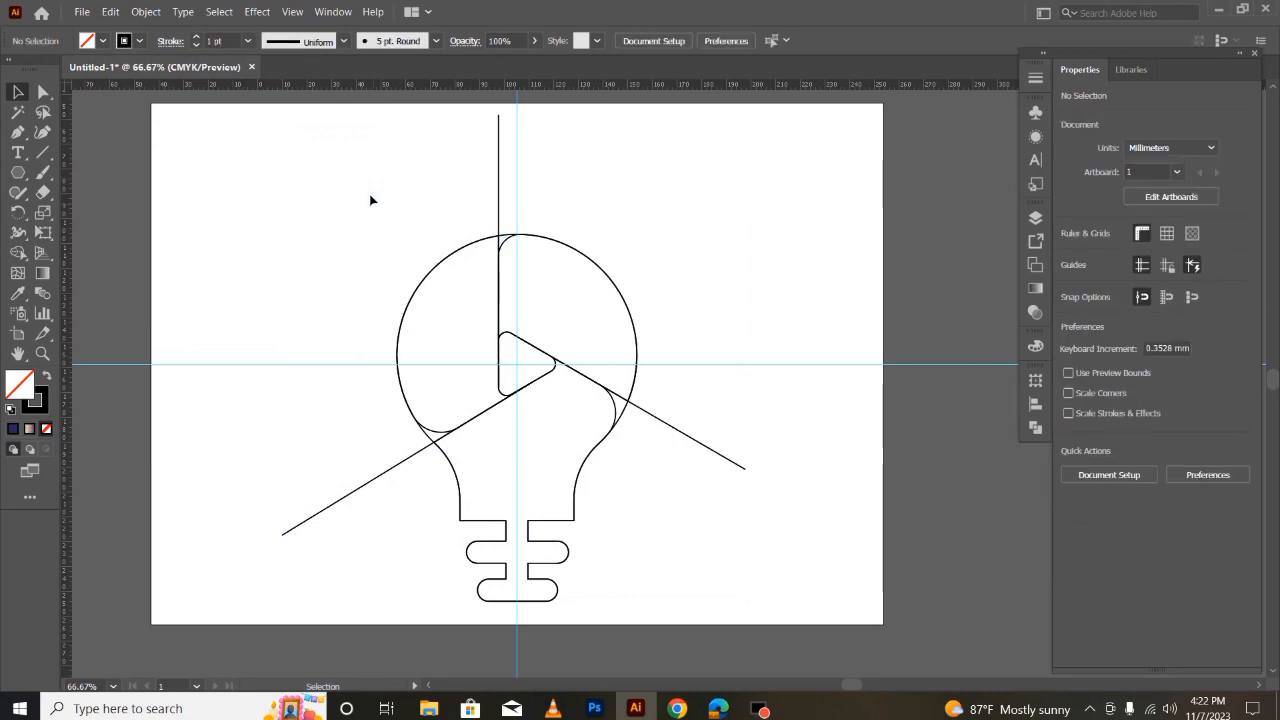
# Select all the artwork and remove the three line ends outside the bulb outline with the Shape Builder
pyautogui.moveTo(289, 171); pyautogui.dragTo(794, 603)
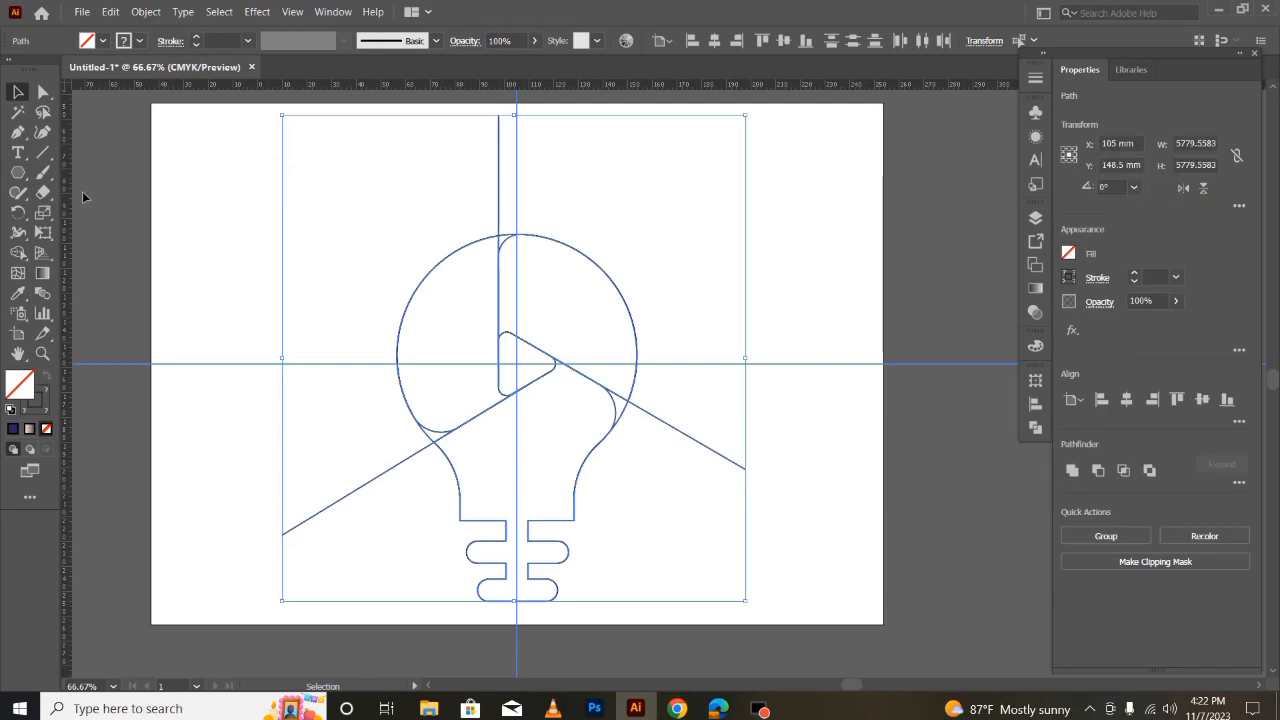
pyautogui.click(18, 253)
pyautogui.moveTo(347, 416); pyautogui.dragTo(397, 523)
pyautogui.moveTo(755, 420); pyautogui.dragTo(697, 466)
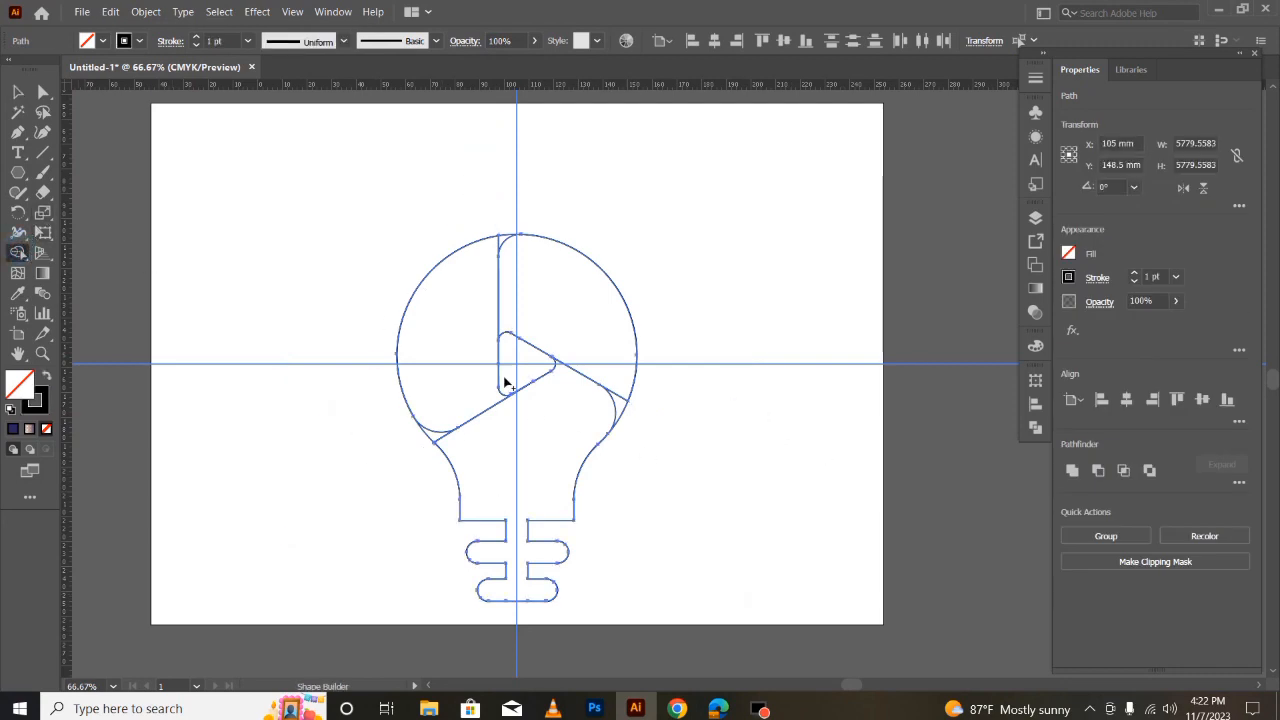
# Merge each leftover sliver beside the rounded corners into its neighbouring segment with the Shape Builder, completing the bulb outline, and deselect
pyautogui.moveTo(479, 259); pyautogui.dragTo(503, 246)
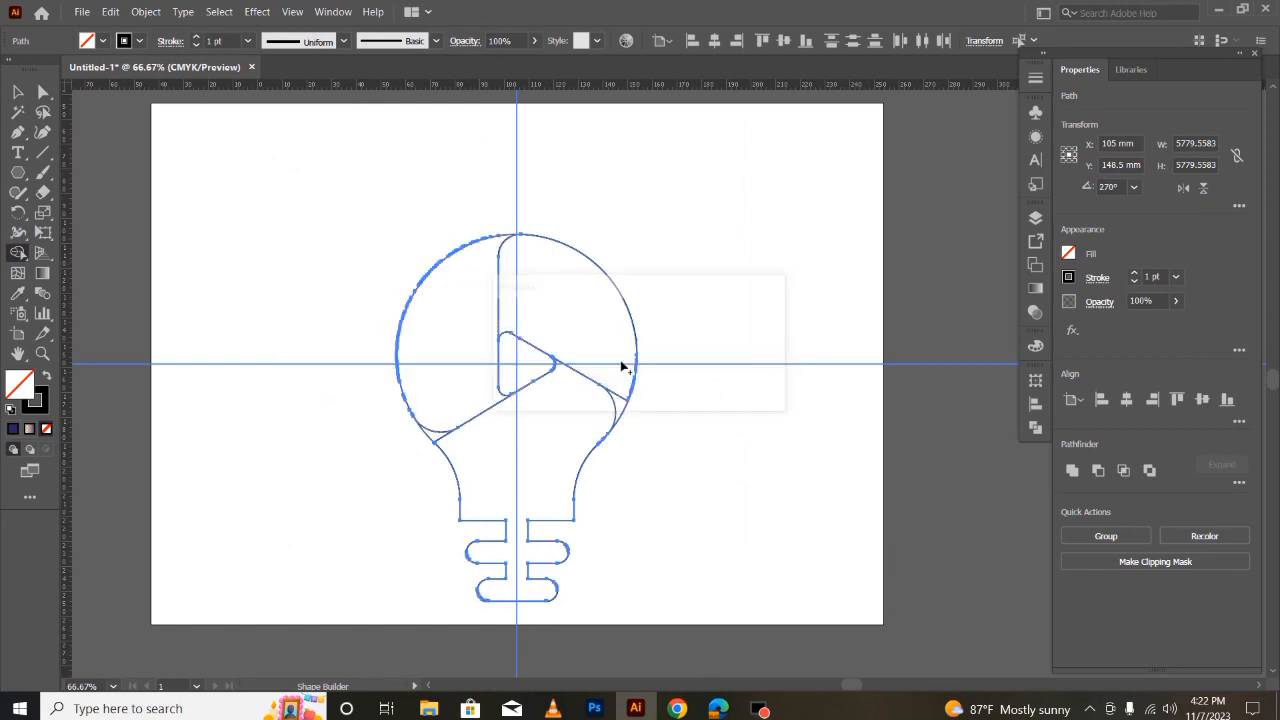
pyautogui.moveTo(622, 375); pyautogui.dragTo(623, 409)
pyautogui.moveTo(463, 446)
pyautogui.mouseDown()
pyautogui.moveTo(437, 434)
pyautogui.moveTo(521, 462)
pyautogui.mouseUp()
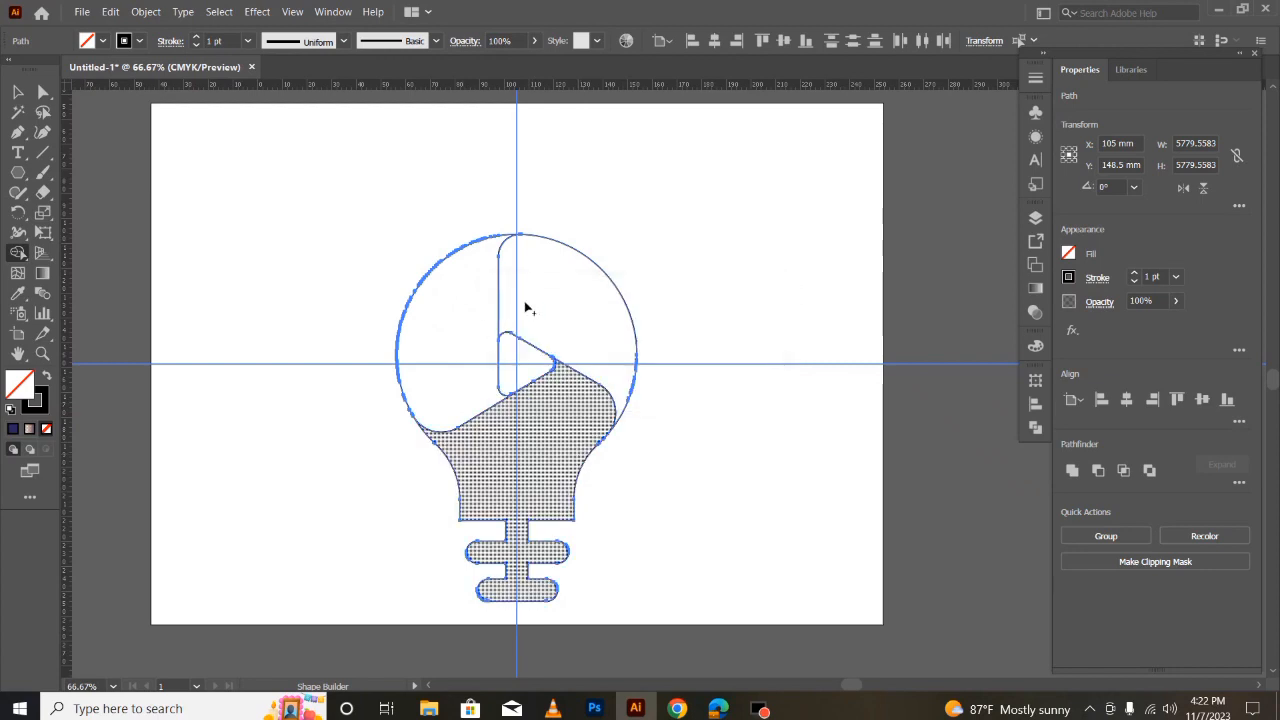
pyautogui.click(19, 93)
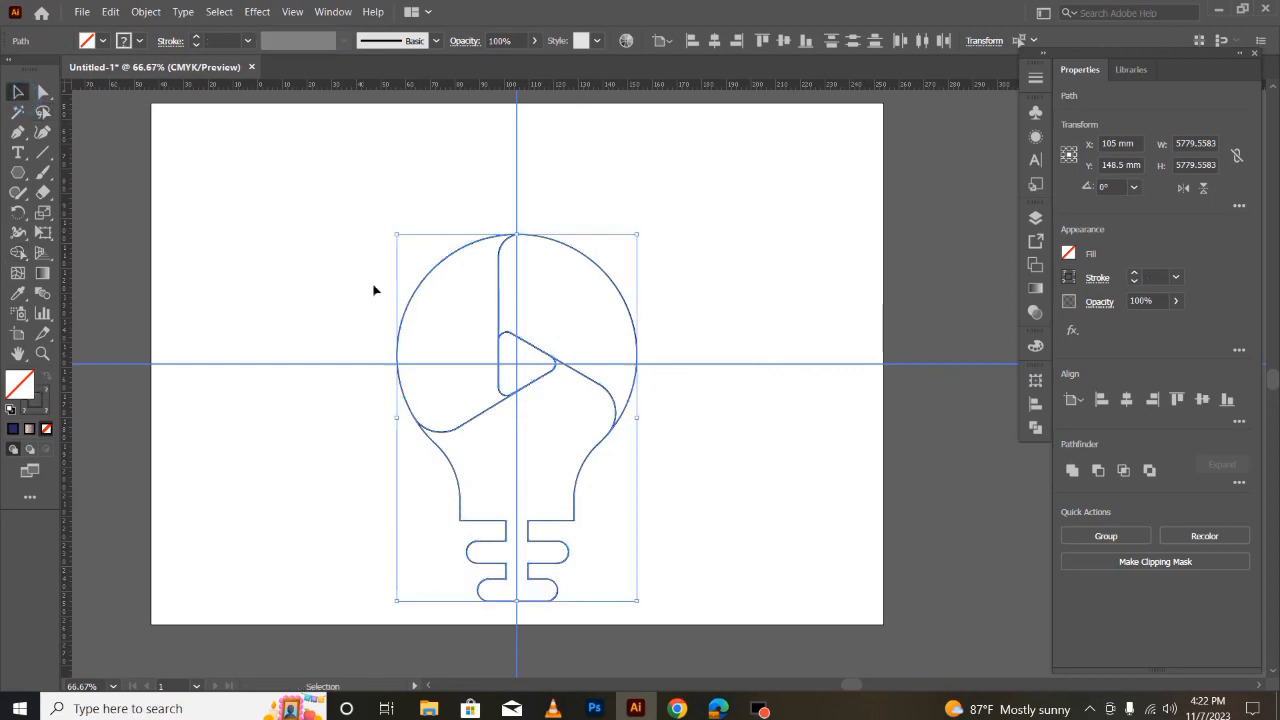
pyautogui.click(436, 317)
# Select the left, upper-right and lower bulb segments together and cut them
pyautogui.click(426, 282)
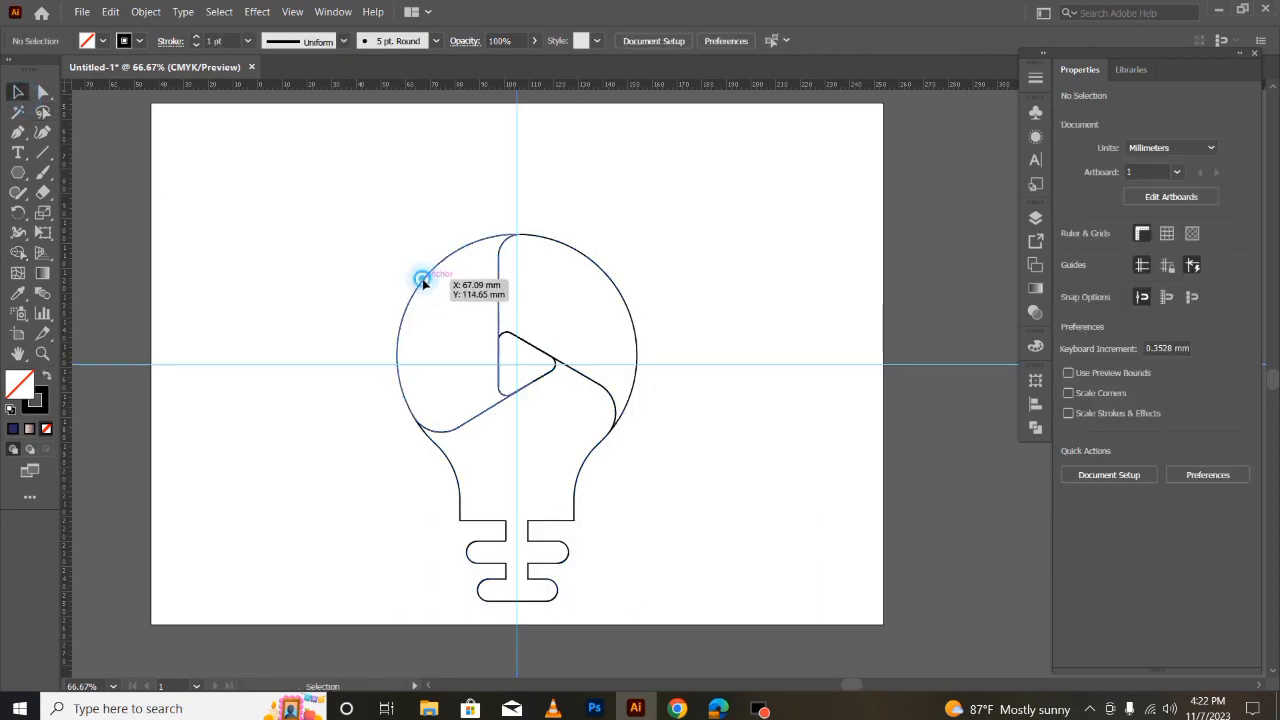
pyautogui.keyDown('shift'); pyautogui.click(607, 273); pyautogui.keyUp('shift')
pyautogui.keyDown('shift'); pyautogui.click(575, 487); pyautogui.keyUp('shift')
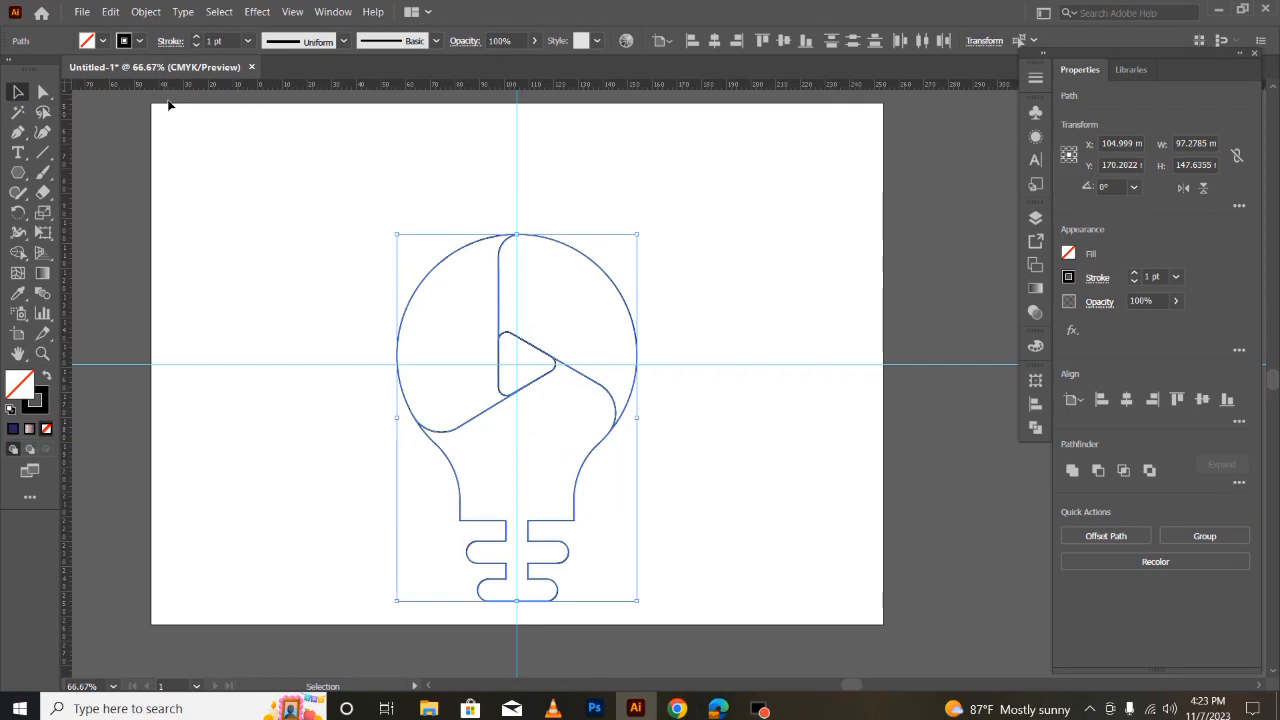
pyautogui.click(109, 11)
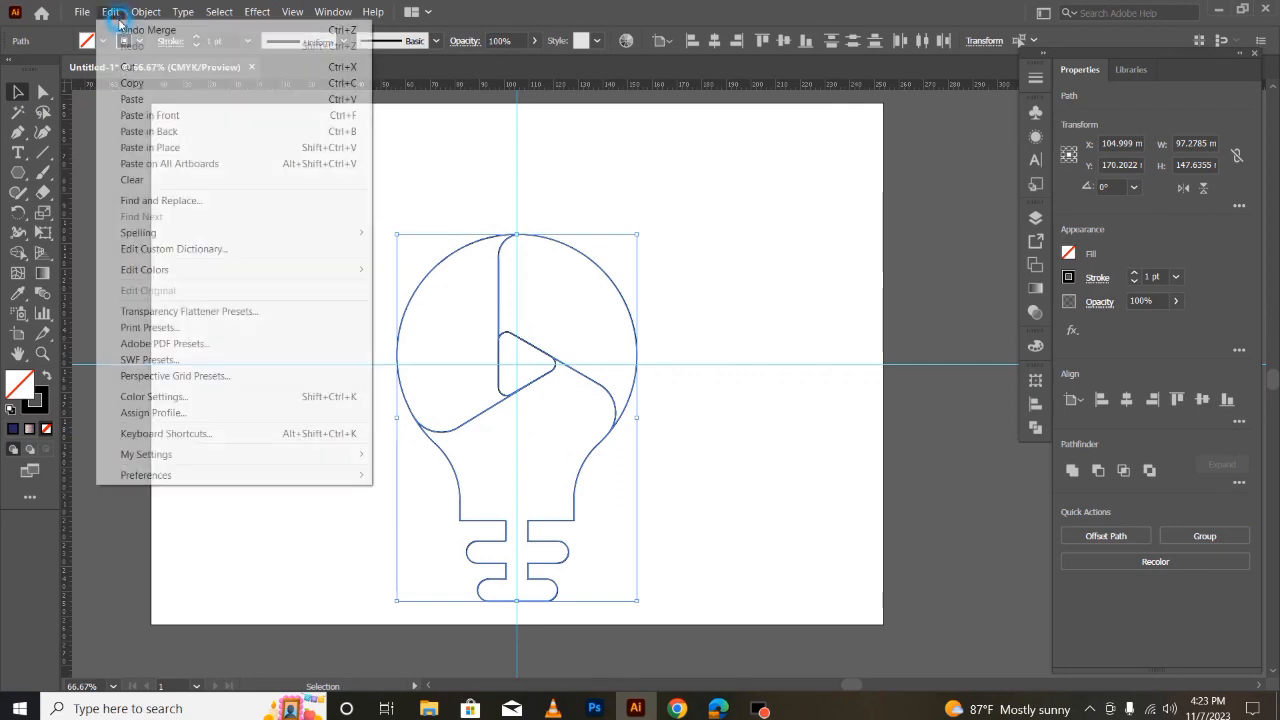
pyautogui.click(127, 70)
# Delete all the leftover fragments and the triangle, and paste the three cut segments in front
pyautogui.moveTo(357, 194); pyautogui.dragTo(646, 620)
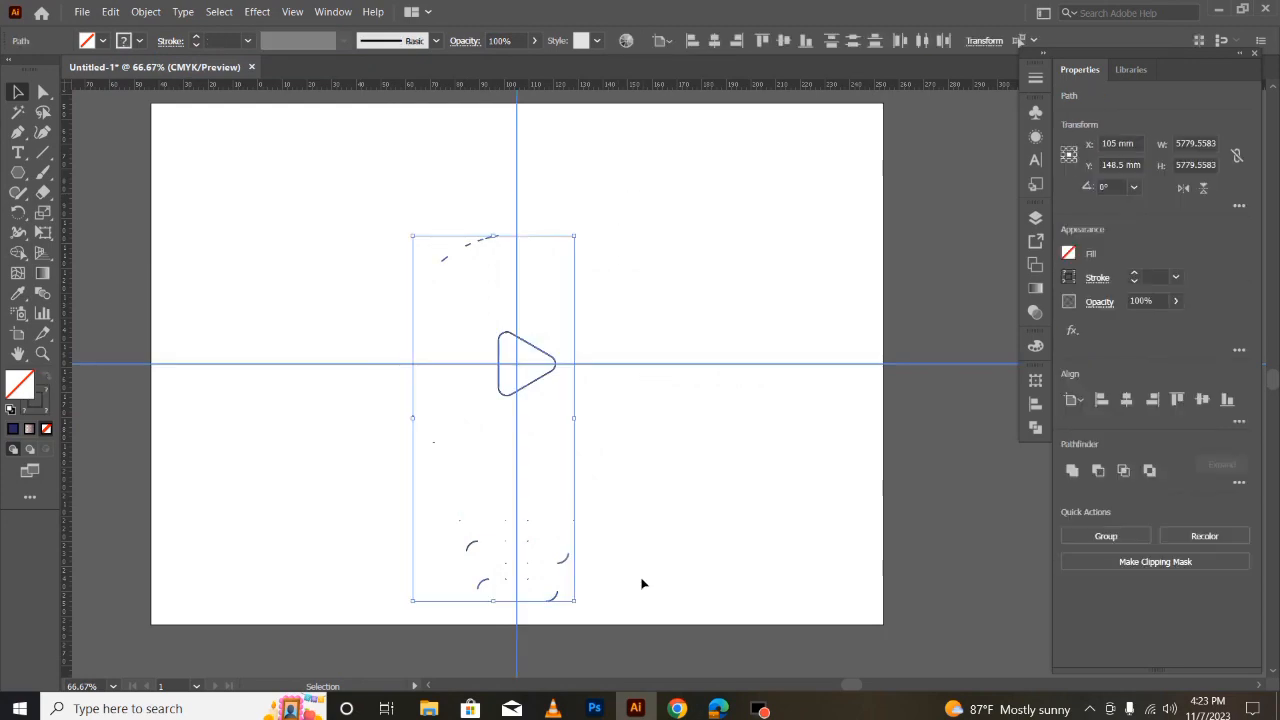
pyautogui.press('Delete')
pyautogui.click(110, 12)
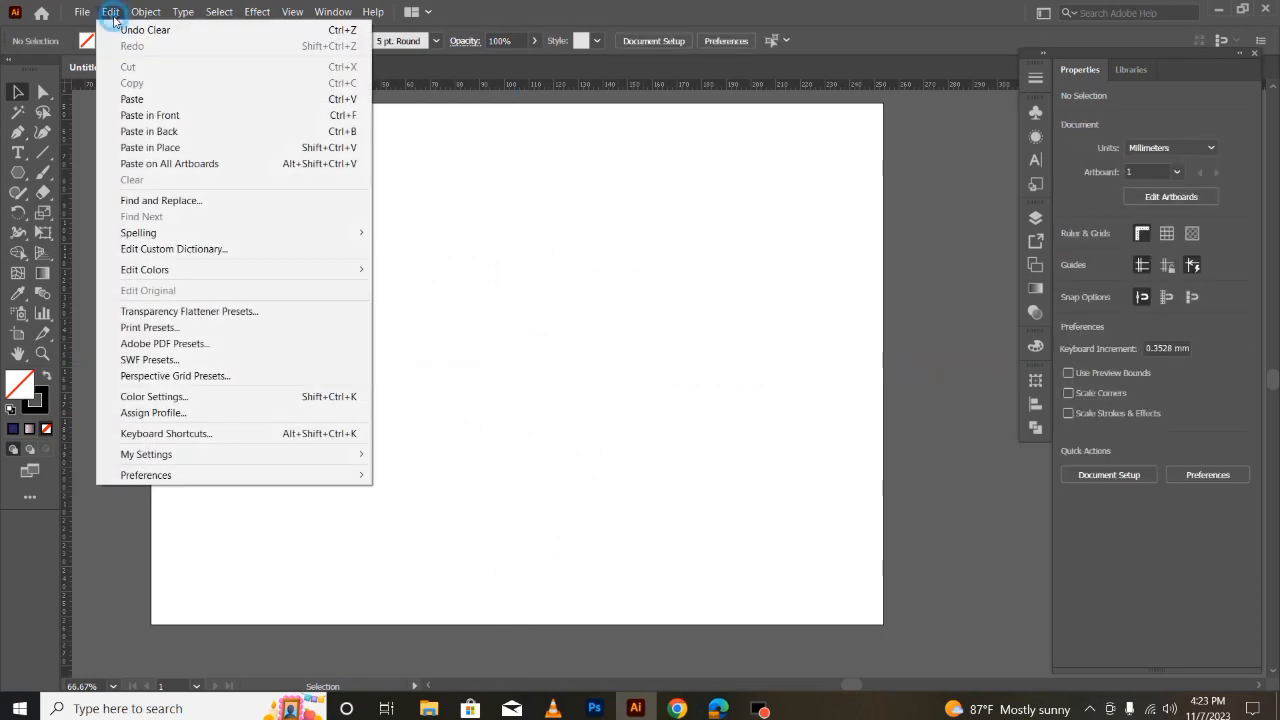
pyautogui.click(147, 116)
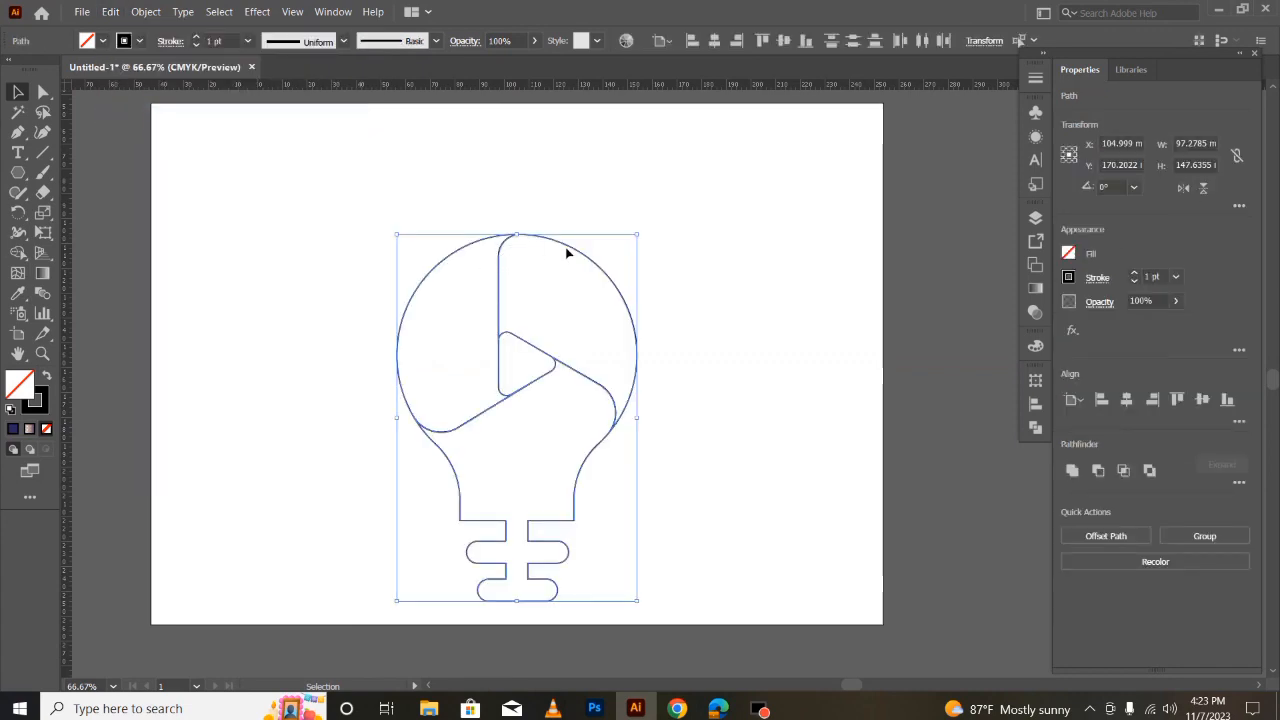
# Move the three bulb segments up by about 17 mm and copy them
pyautogui.moveTo(566, 250); pyautogui.dragTo(571, 207)
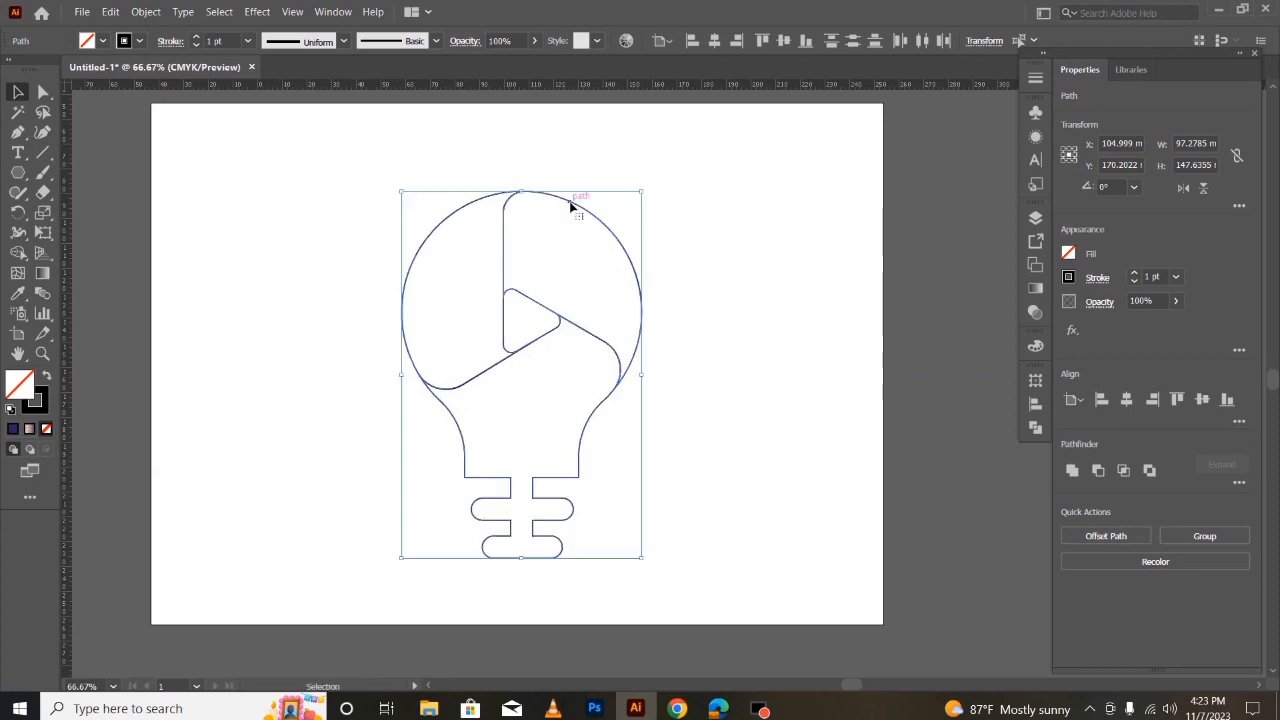
pyautogui.click(110, 11)
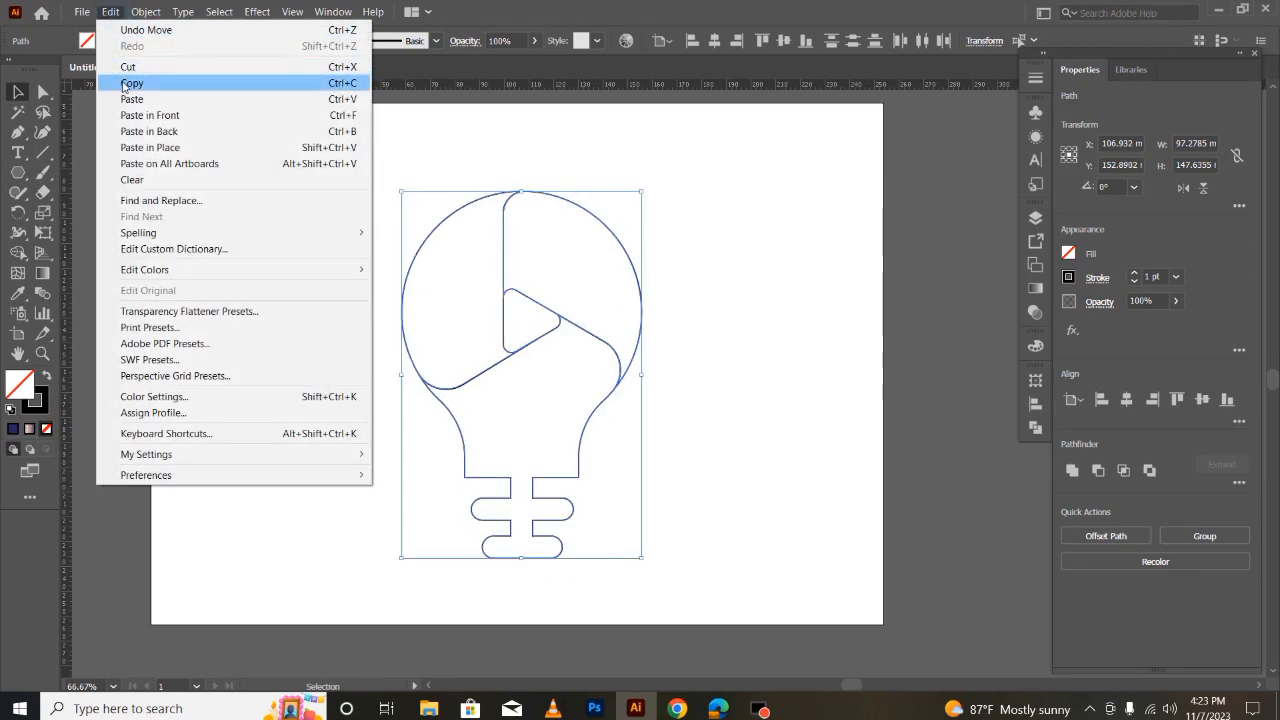
pyautogui.click(124, 84)
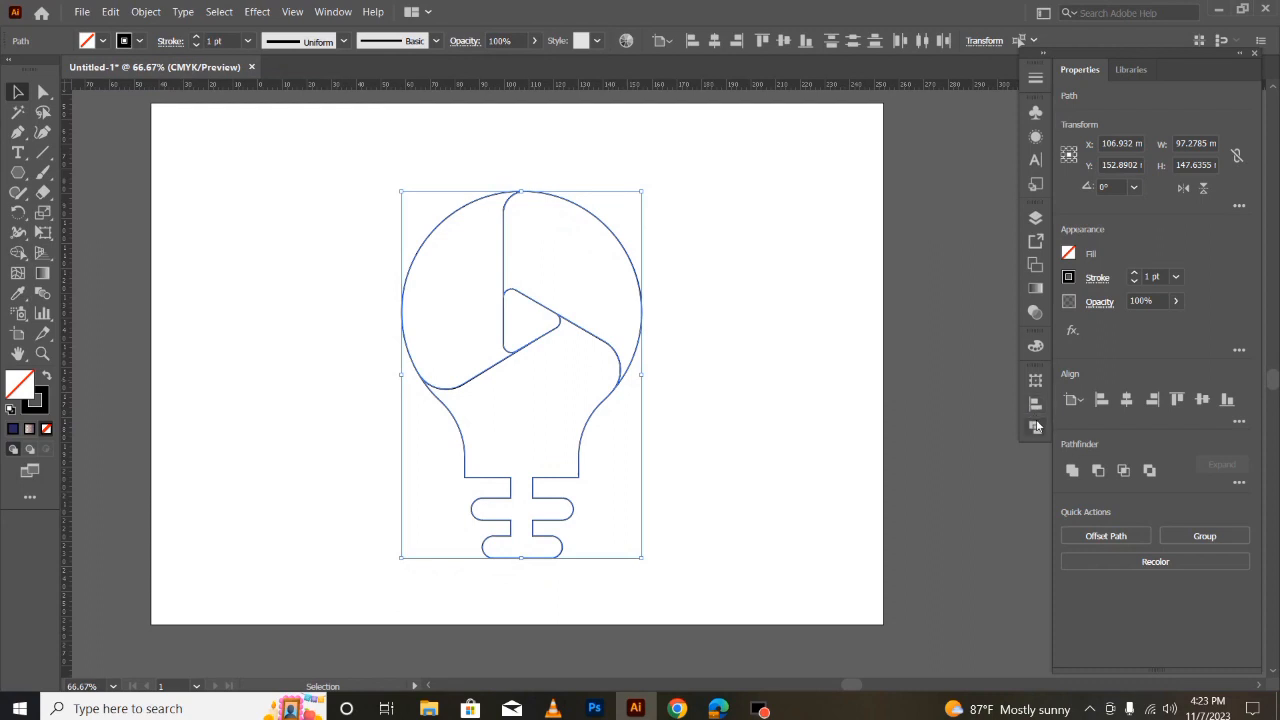
# Unite the three bulb segments into a single shape around the triangular hole with the Pathfinder
pyautogui.click(1036, 427)
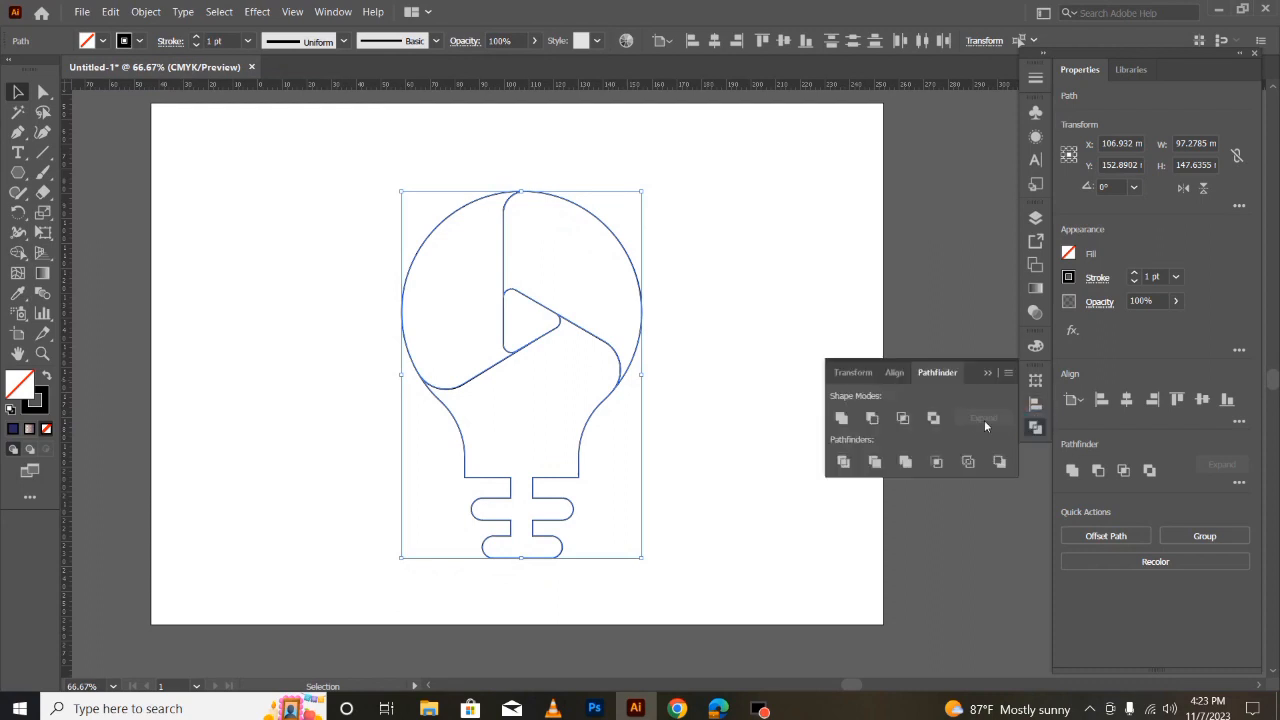
pyautogui.click(842, 419)
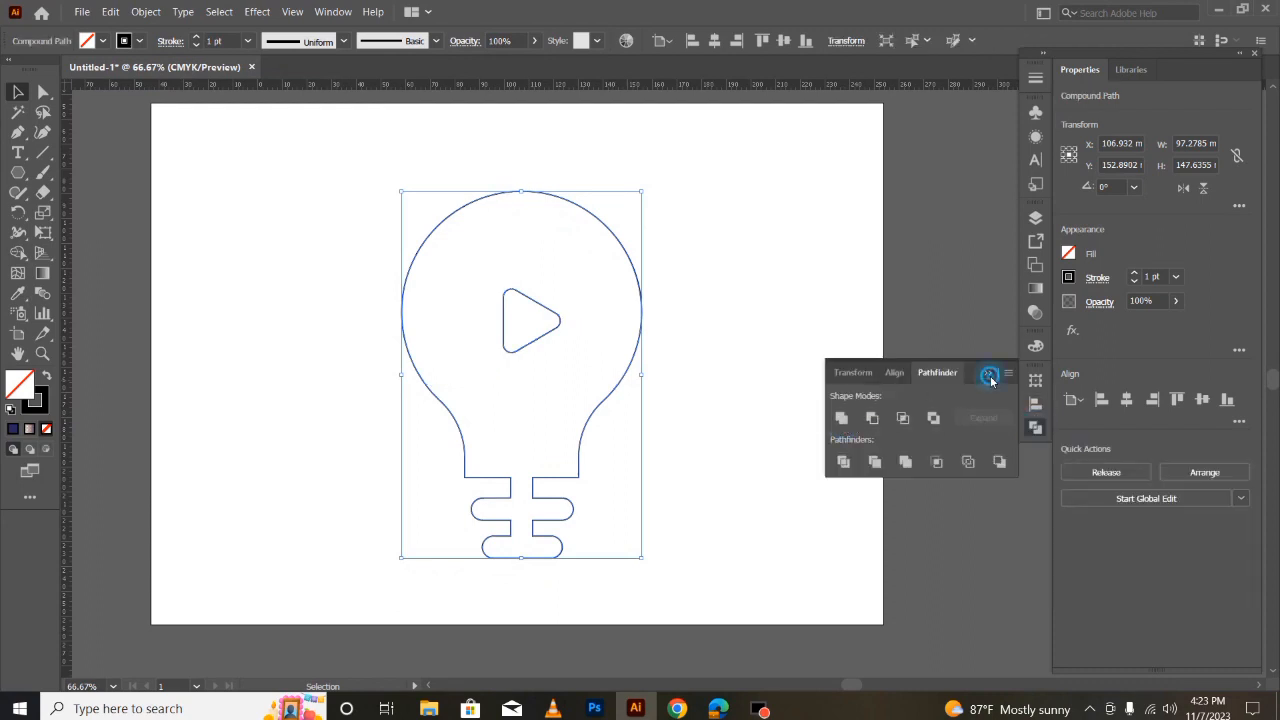
pyautogui.click(988, 373)
# Fill the united bulb with the White, Black linear gradient preset and change its black end stop to pinkish red
pyautogui.click(1036, 289)
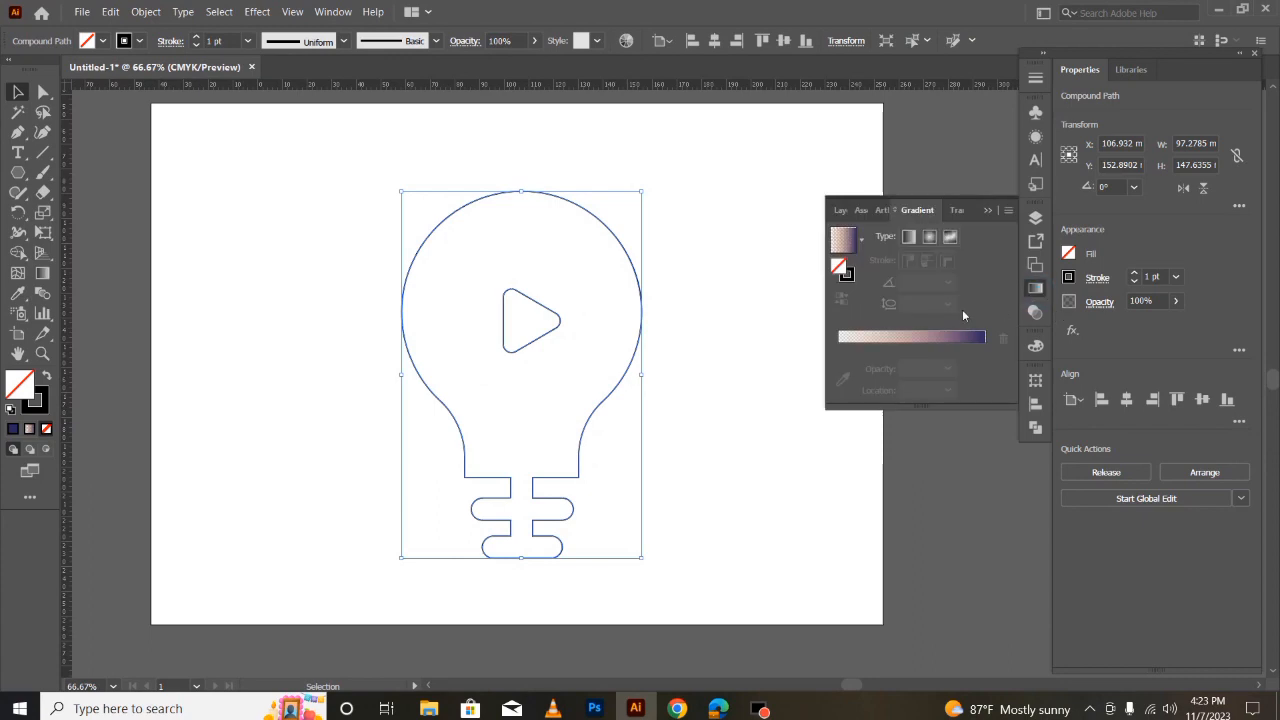
pyautogui.click(858, 243)
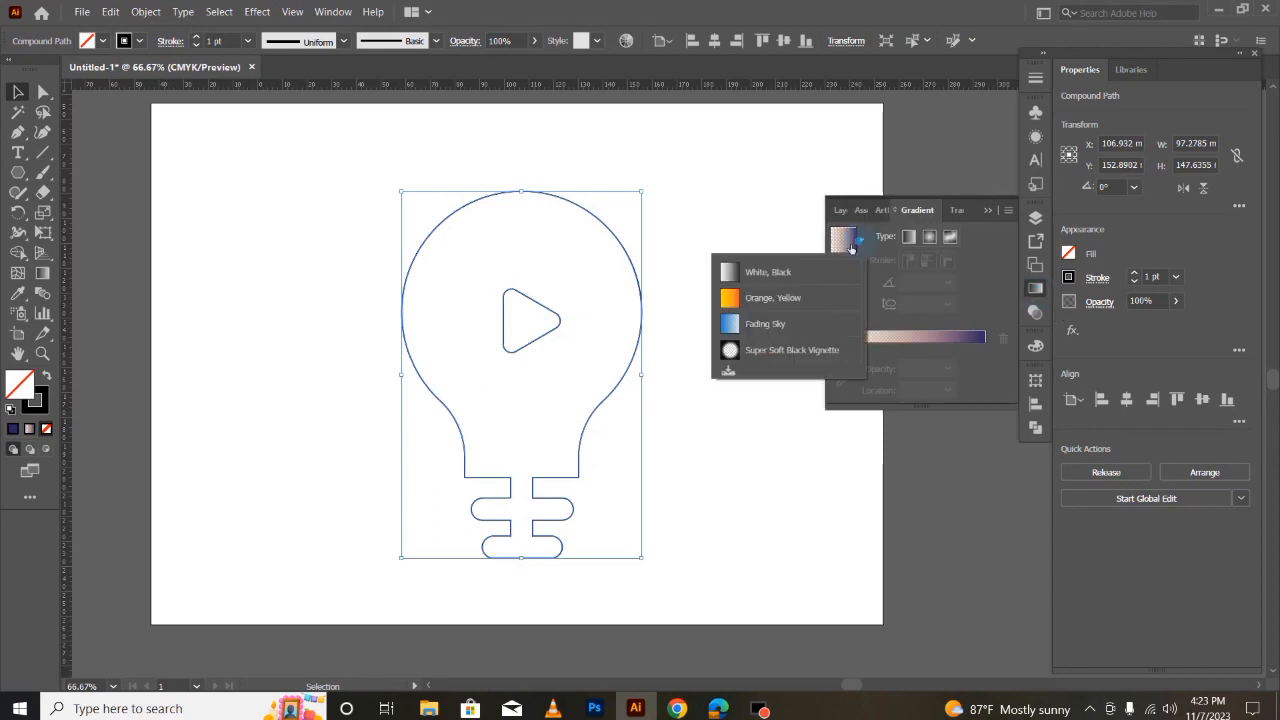
pyautogui.click(735, 277)
pyautogui.click(985, 367)
pyautogui.doubleClick(985, 367)
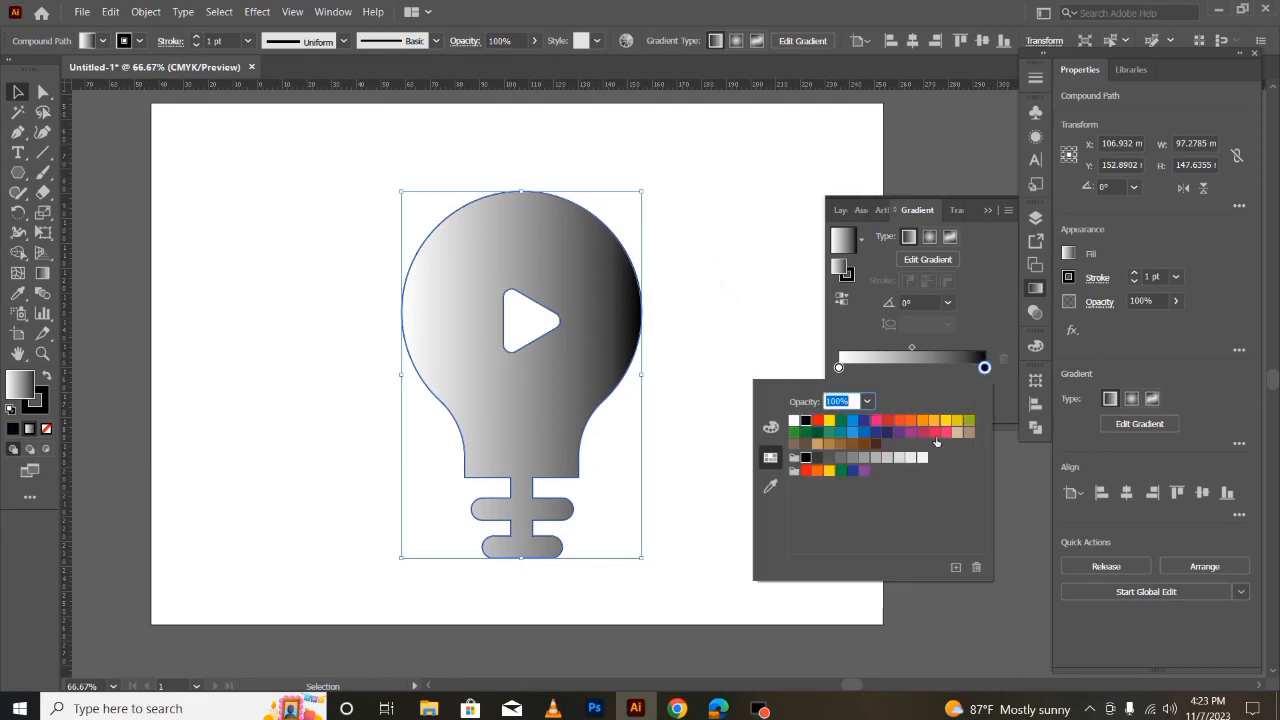
pyautogui.click(923, 434)
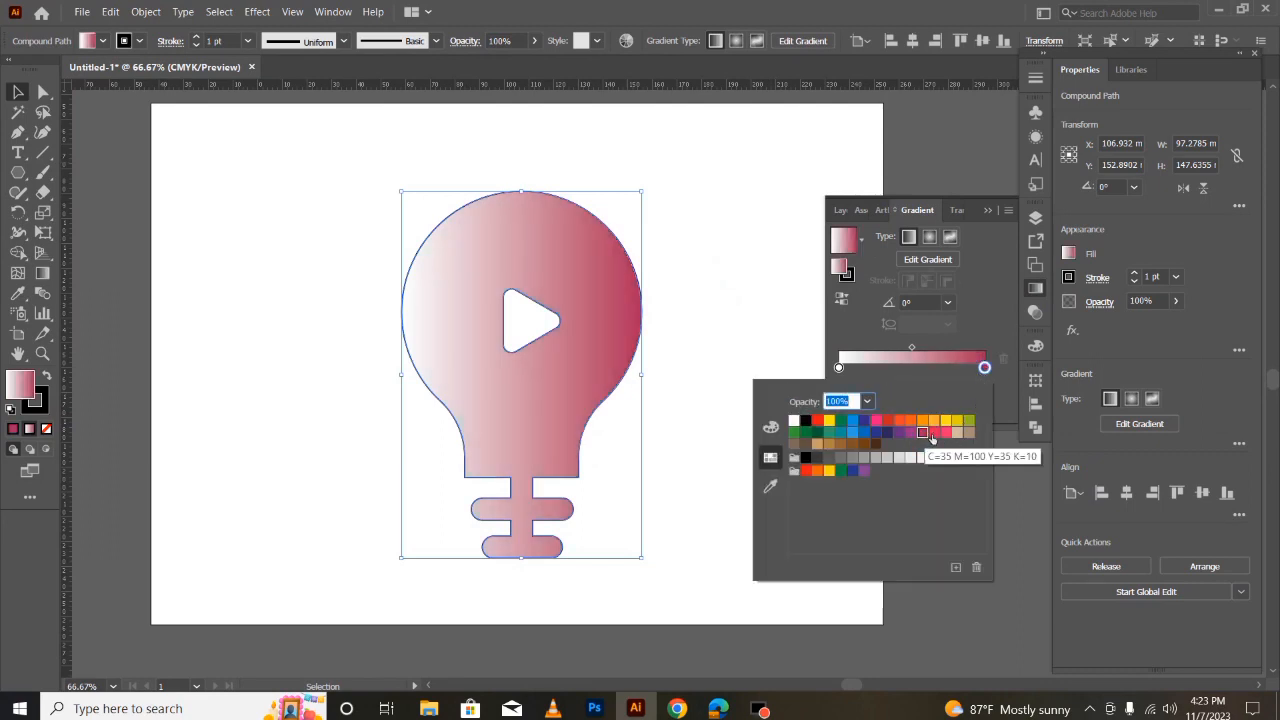
pyautogui.click(933, 433)
# Change the gradient's white start stop to orange C=0 M=50 Y=100 K=0, then deepen it to about M 63% and K 5%
pyautogui.click(838, 368)
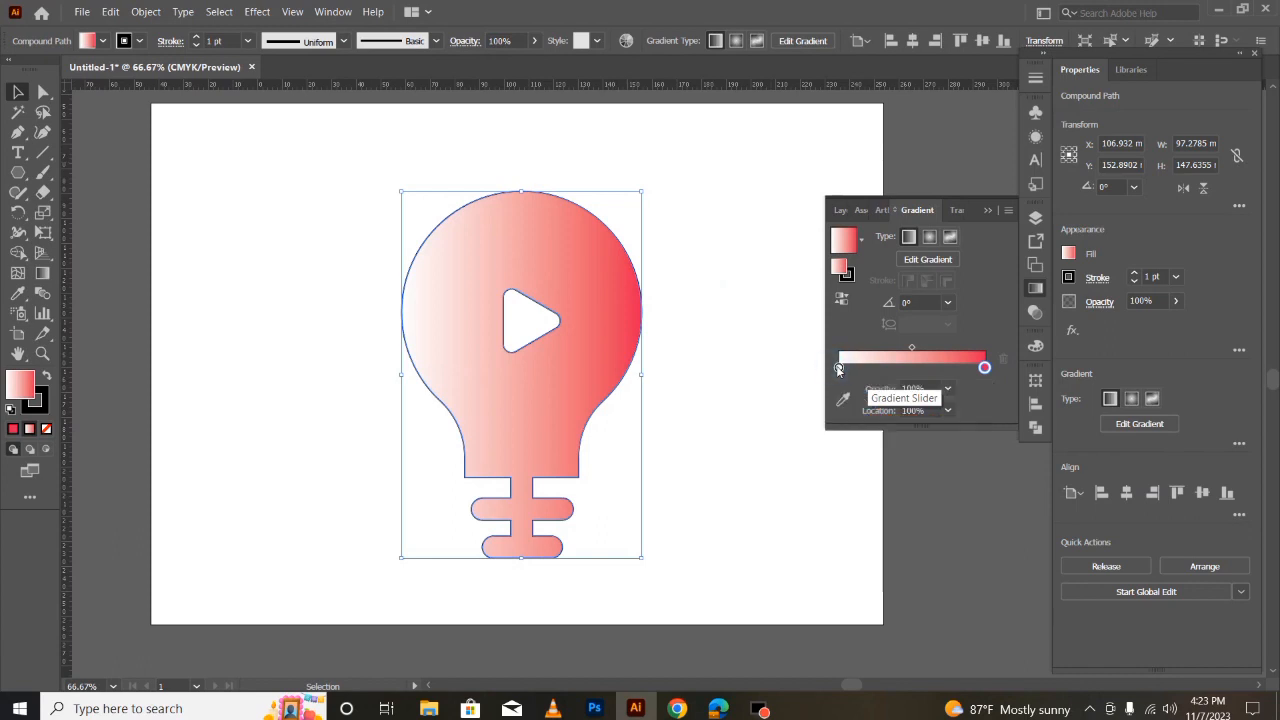
pyautogui.click(838, 368)
pyautogui.click(838, 368)
pyautogui.doubleClick(838, 368)
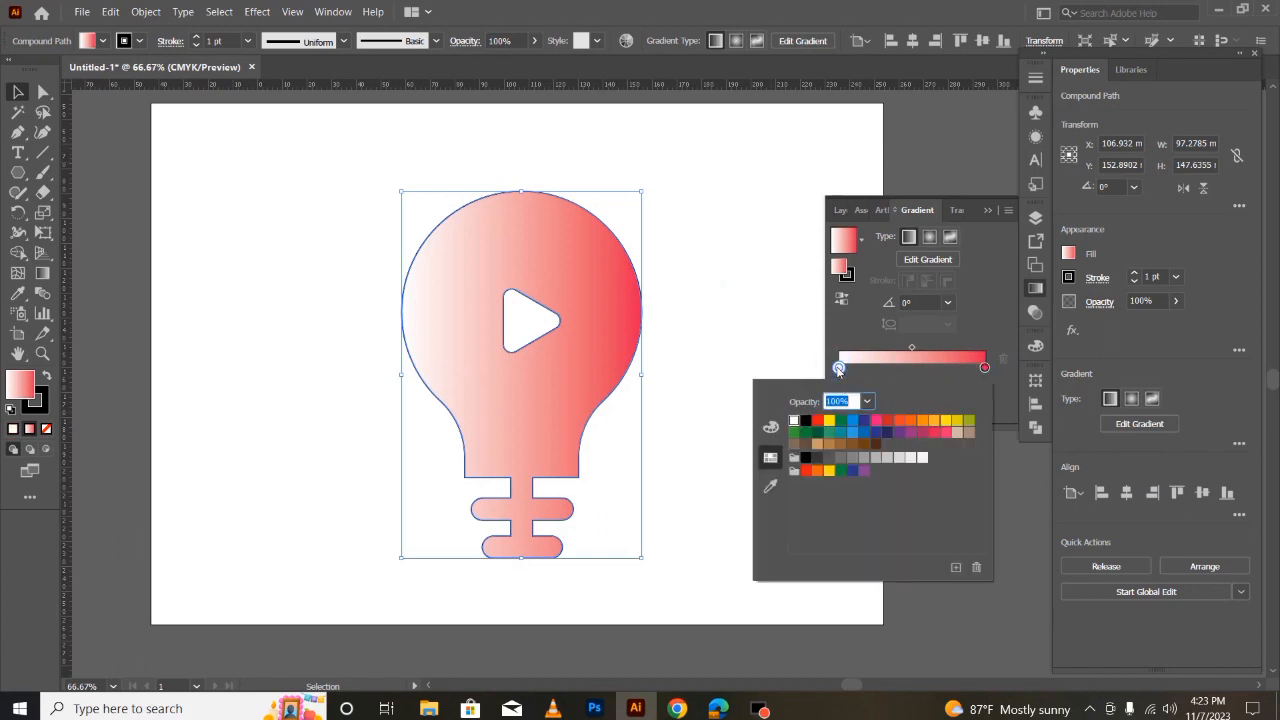
pyautogui.click(922, 422)
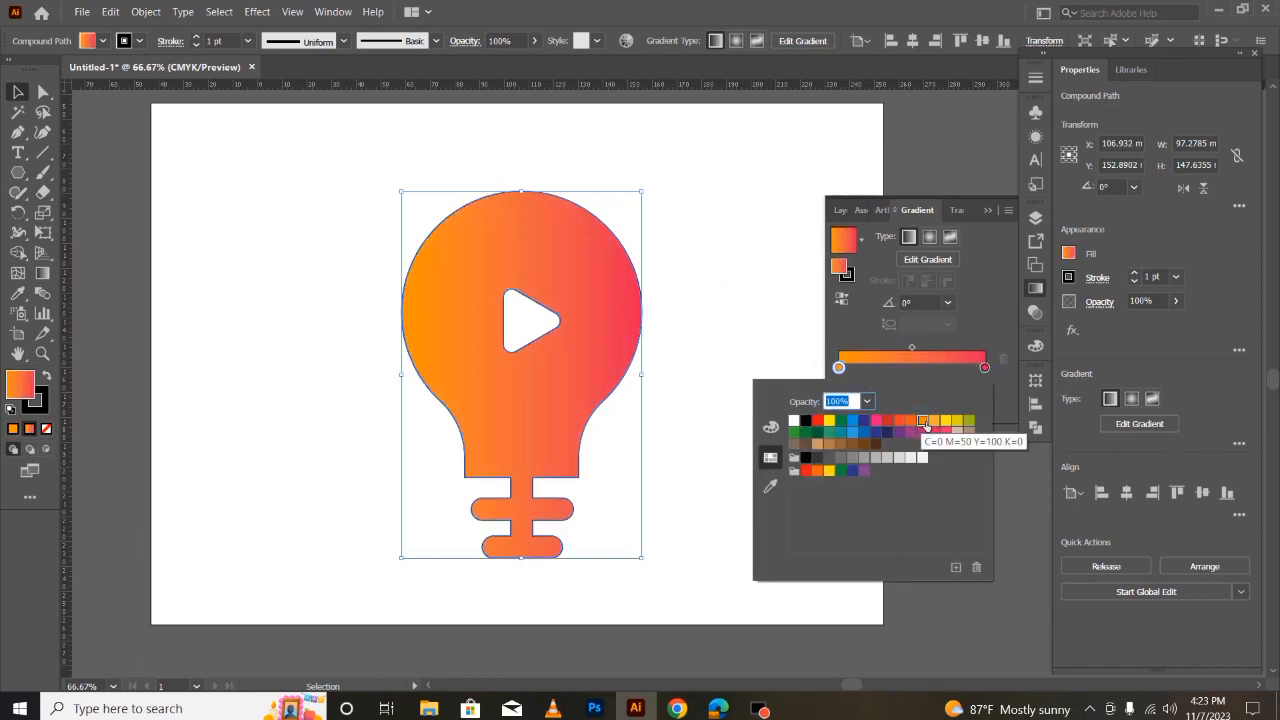
pyautogui.click(770, 427)
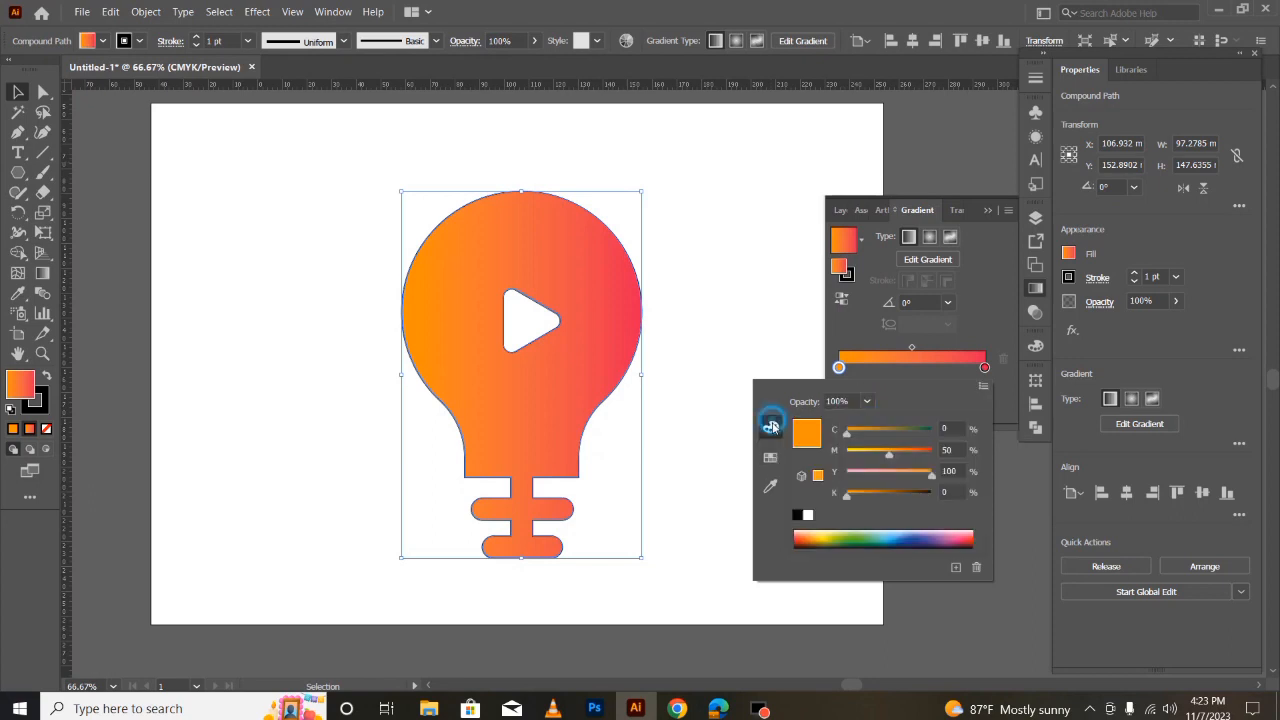
pyautogui.moveTo(848, 502); pyautogui.dragTo(853, 502)
pyautogui.moveTo(890, 460); pyautogui.dragTo(894, 457)
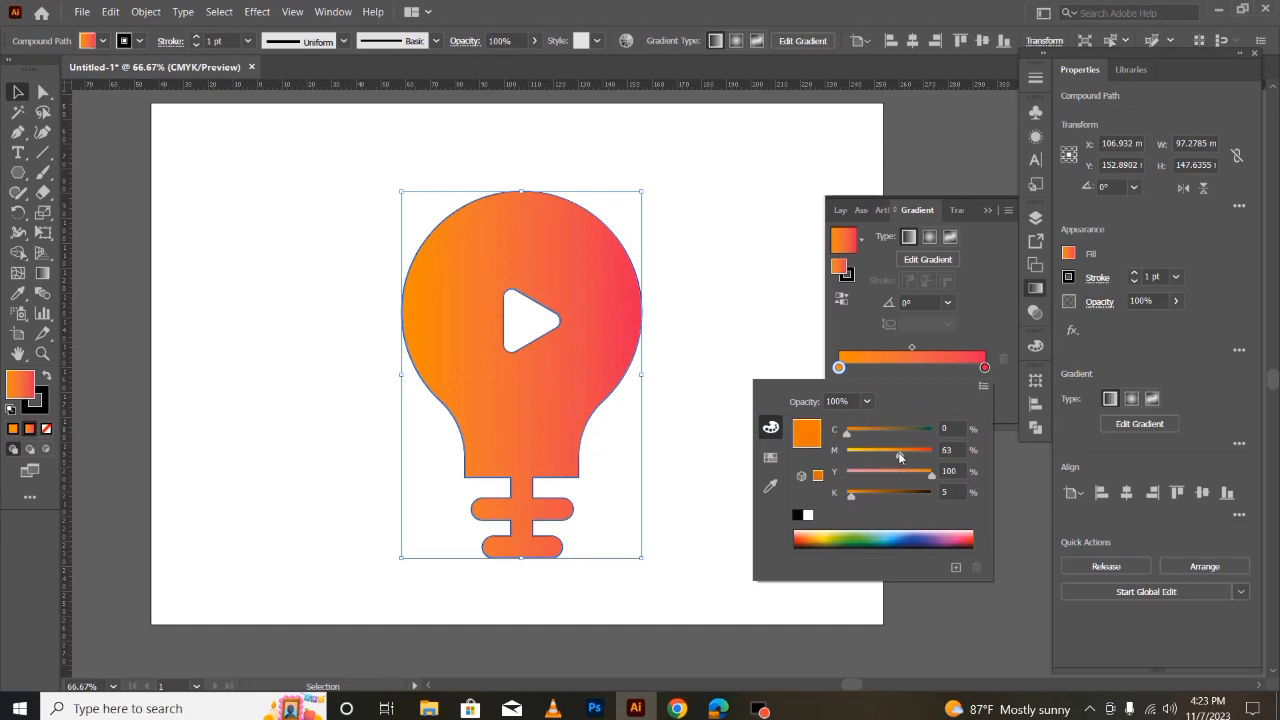
# Darken the gradient's pinkish-red end stop by raising K to 52%, and close the gradient settings
pyautogui.click(984, 367)
pyautogui.doubleClick(984, 367)
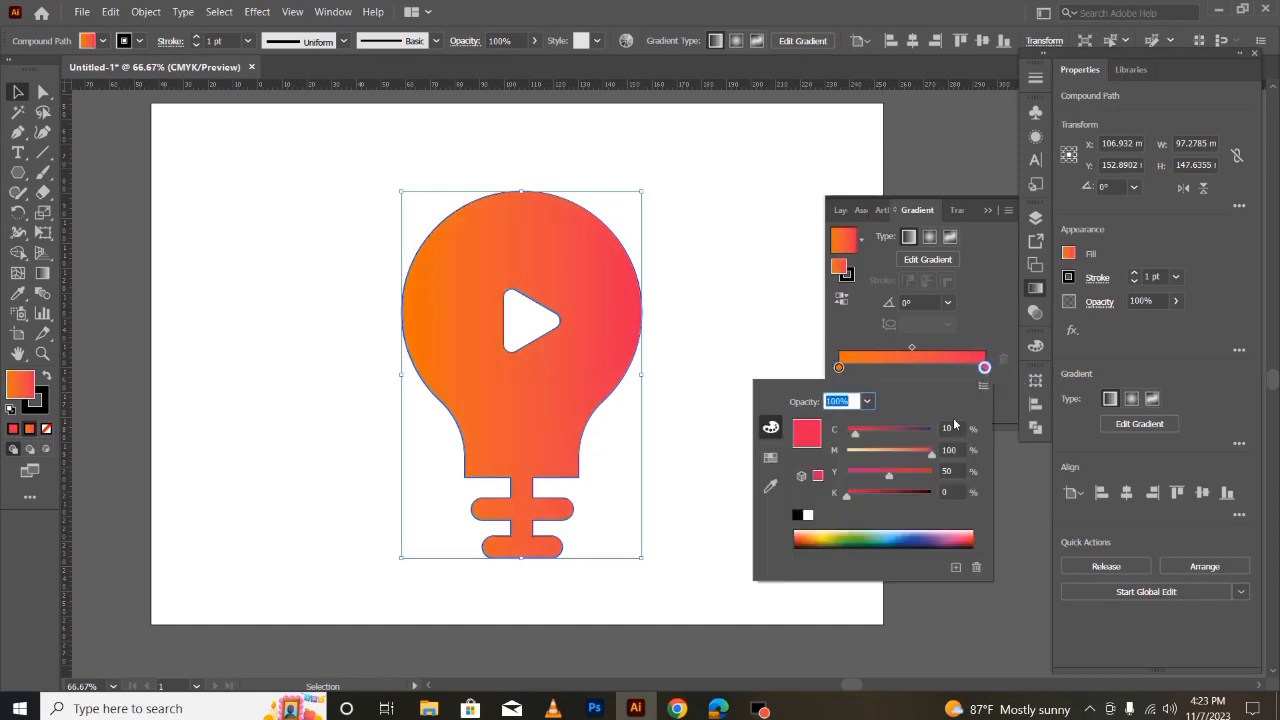
pyautogui.moveTo(845, 500); pyautogui.dragTo(889, 501)
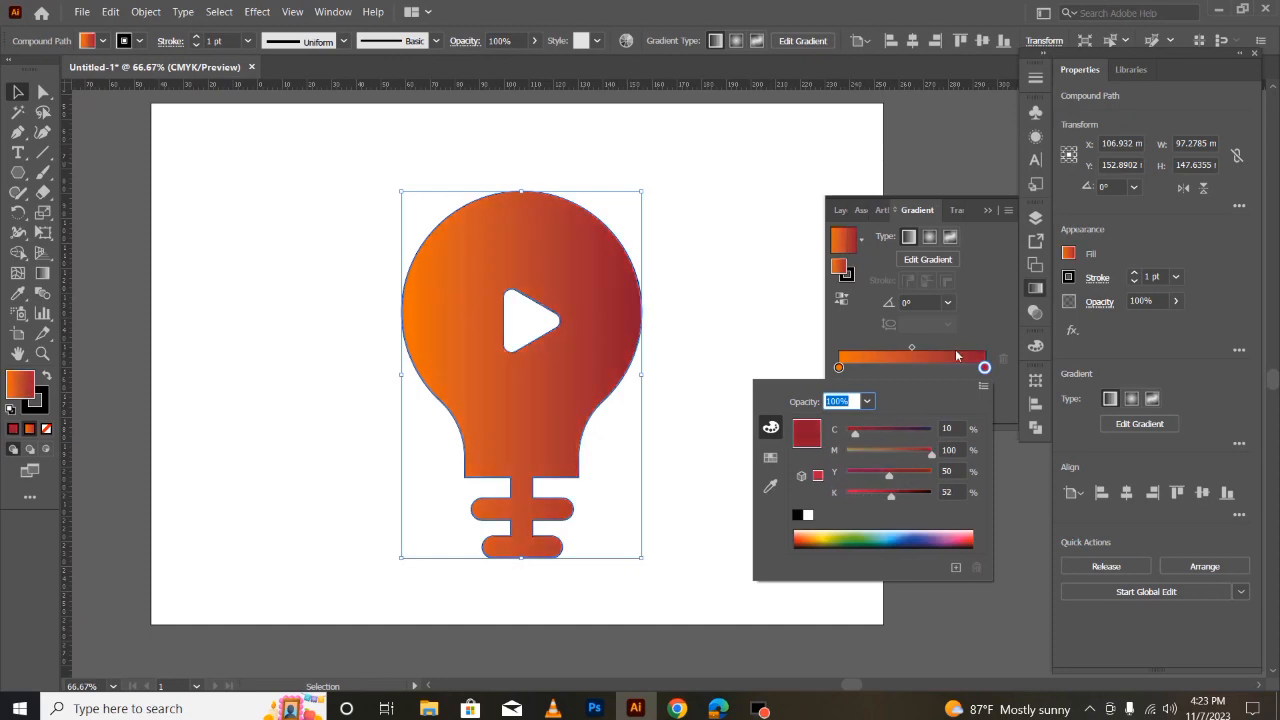
pyautogui.click(987, 212)
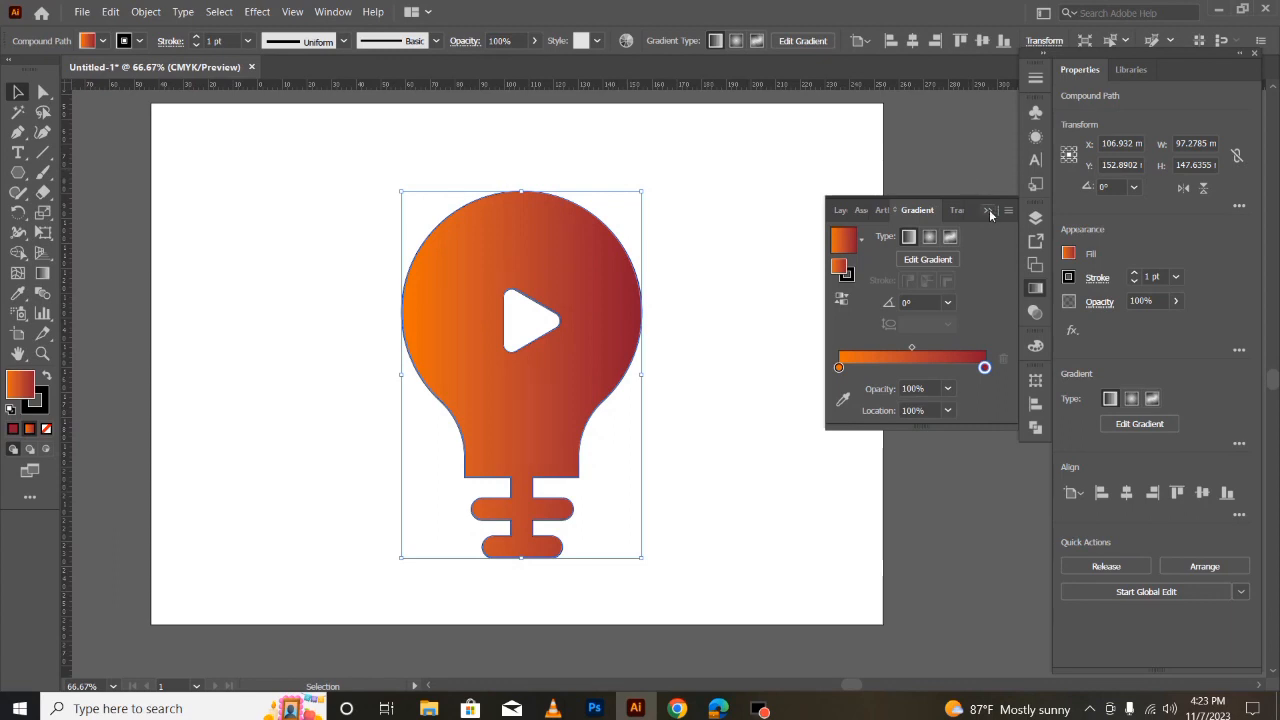
pyautogui.click(988, 212)
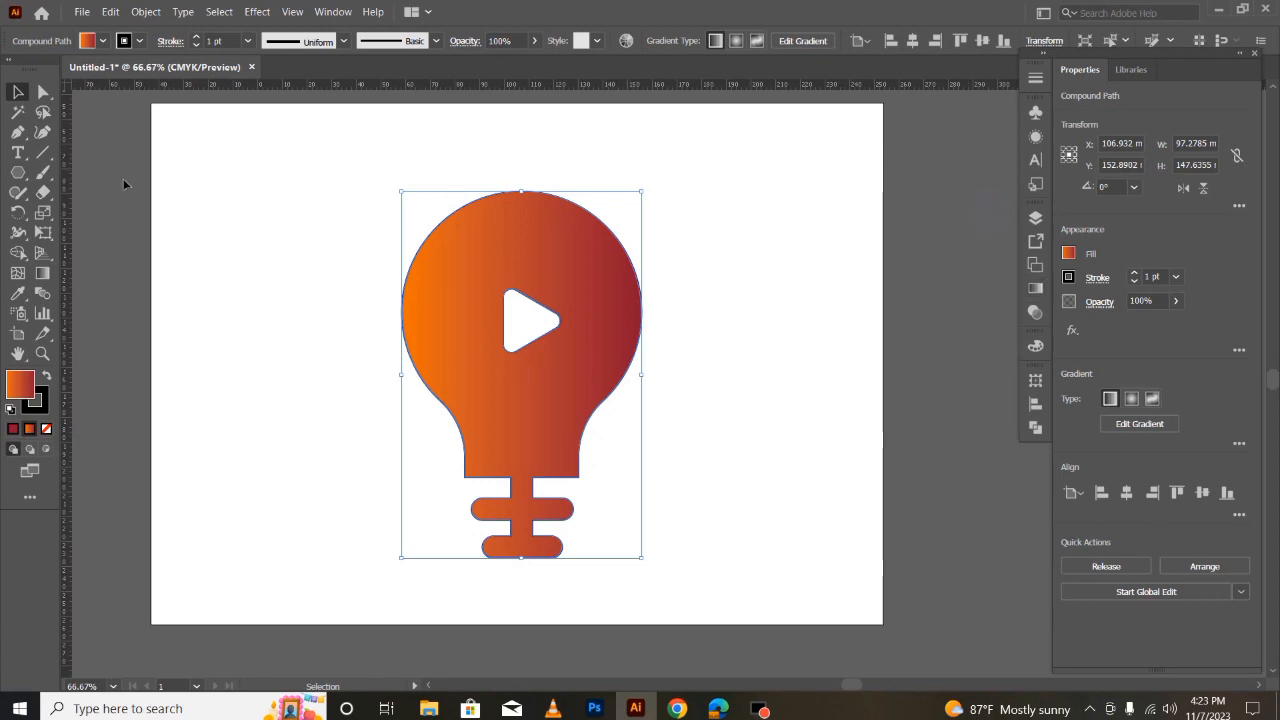
# Redirect the bulb's gradient vertically with the Gradient tool, orange near the top of the bulb and dark red at the upper base bar
pyautogui.click(42, 273)
pyautogui.moveTo(516, 152); pyautogui.dragTo(520, 480)
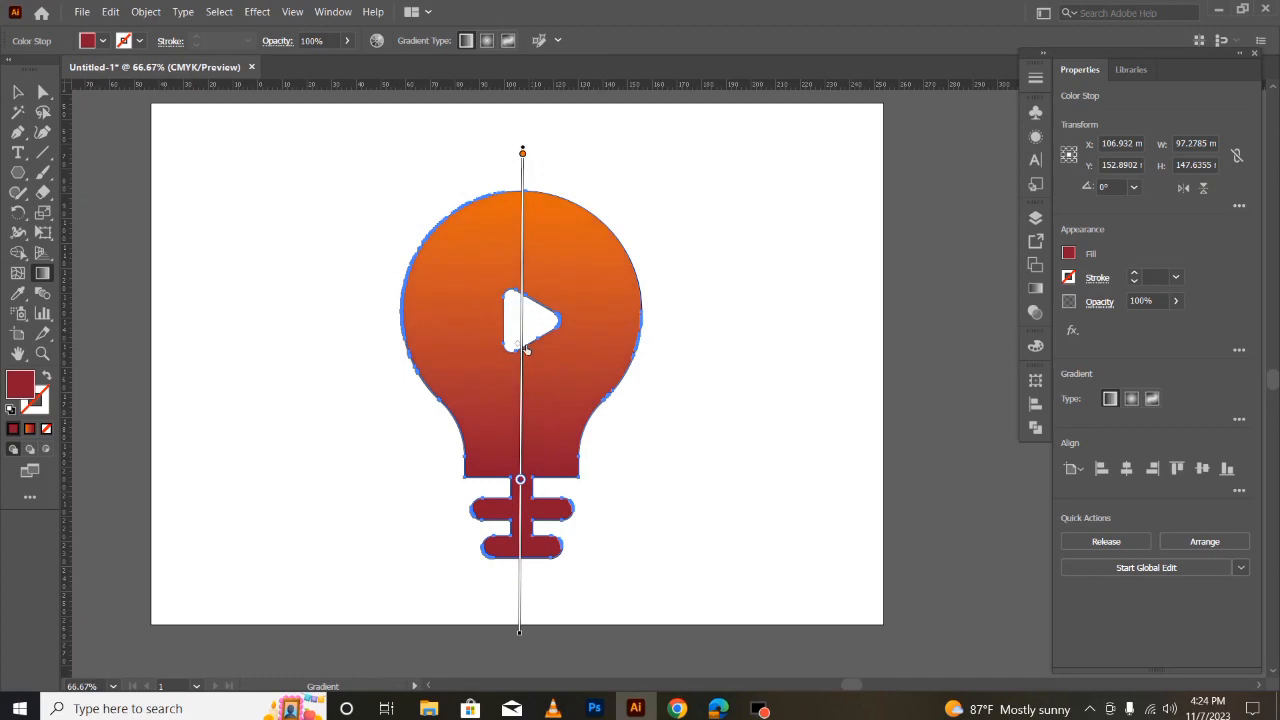
pyautogui.moveTo(525, 366); pyautogui.dragTo(524, 372)
pyautogui.moveTo(524, 284); pyautogui.dragTo(523, 304)
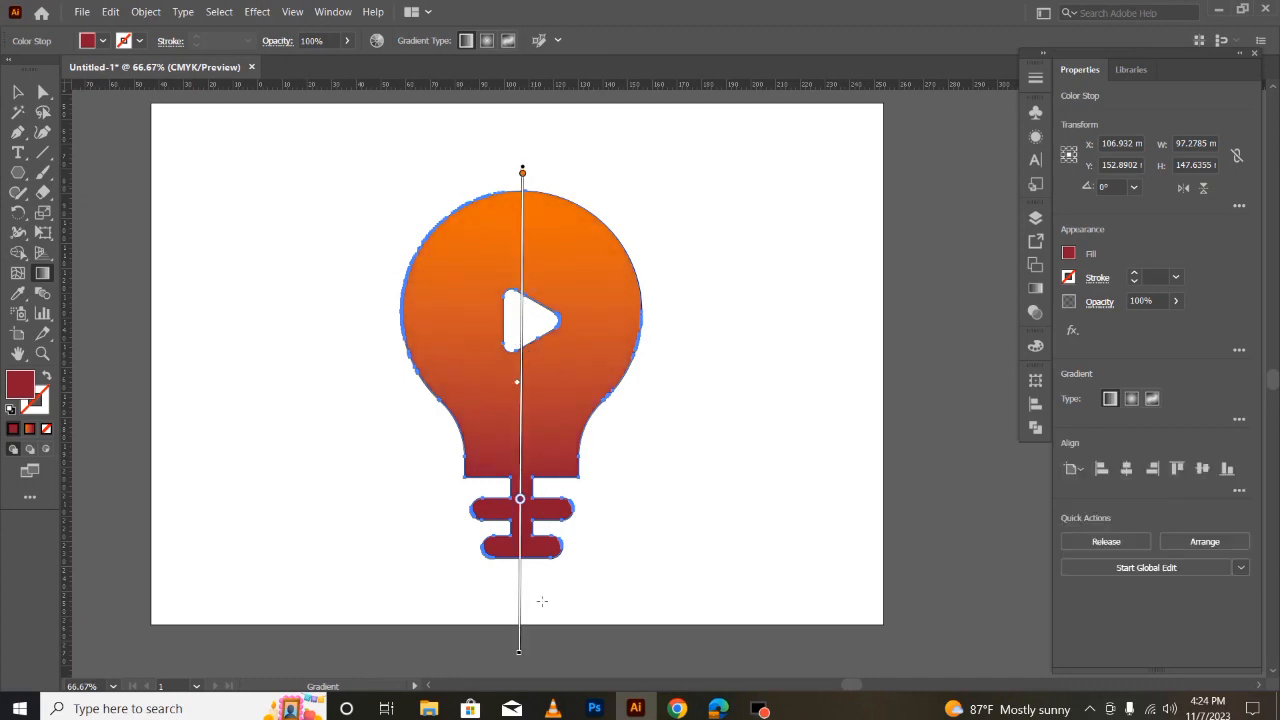
pyautogui.moveTo(523, 430); pyautogui.dragTo(522, 470)
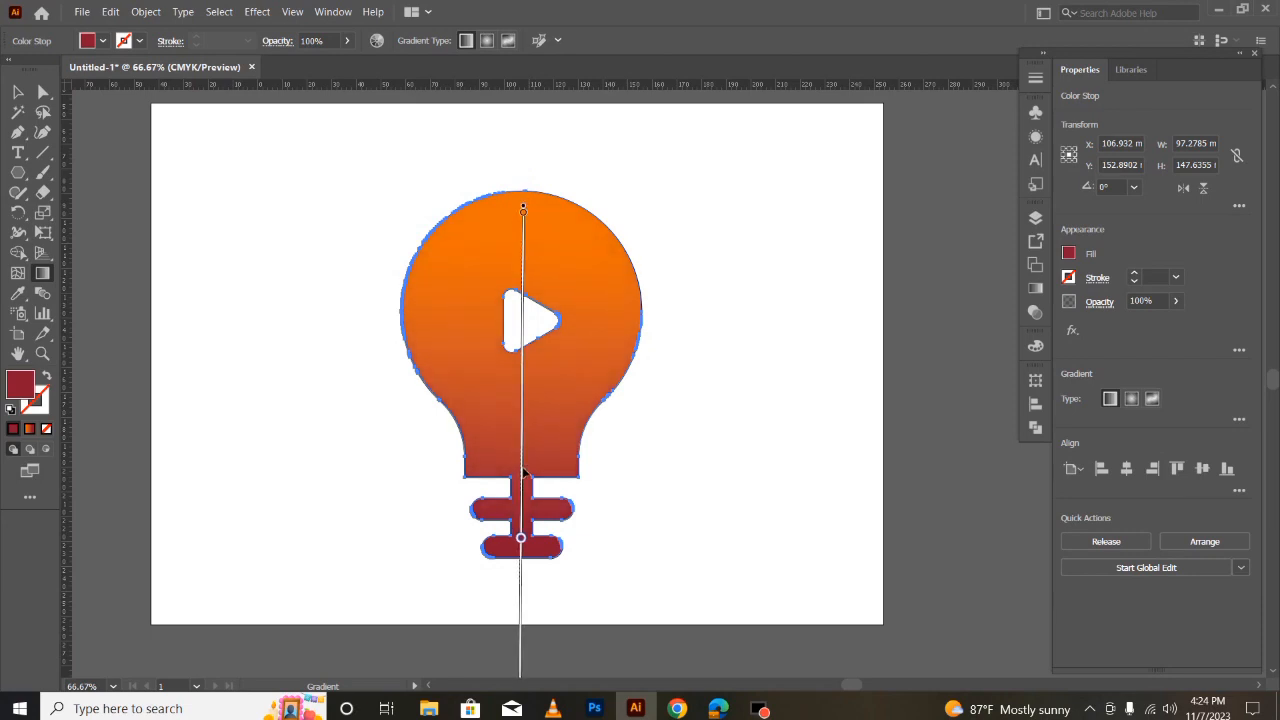
pyautogui.moveTo(522, 543); pyautogui.dragTo(520, 499)
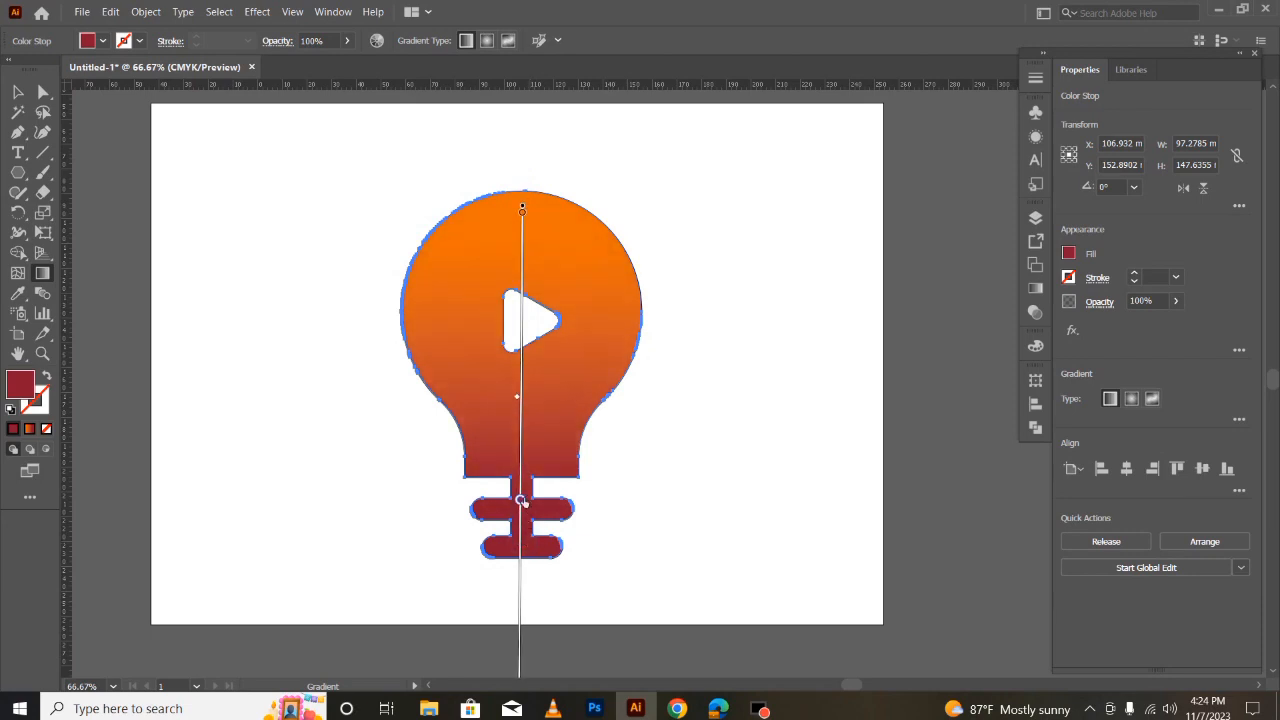
pyautogui.click(15, 90)
pyautogui.click(326, 431)
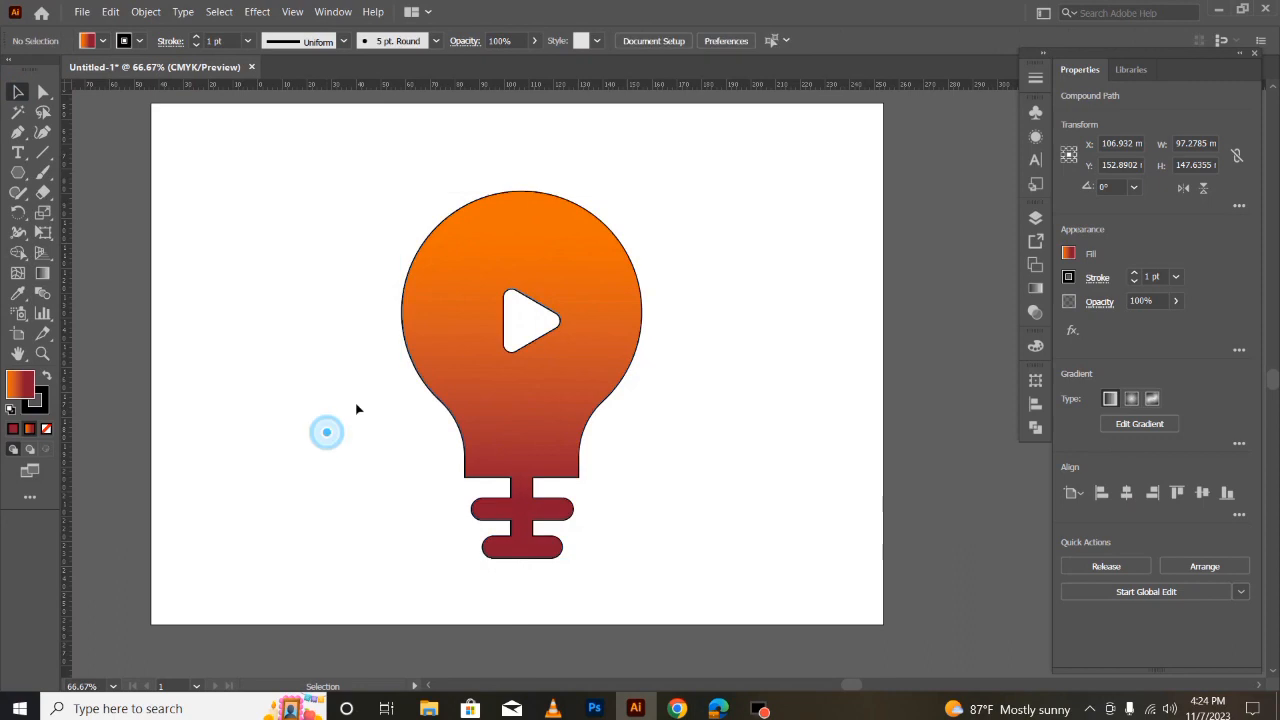
pyautogui.moveTo(355, 167); pyautogui.dragTo(715, 594)
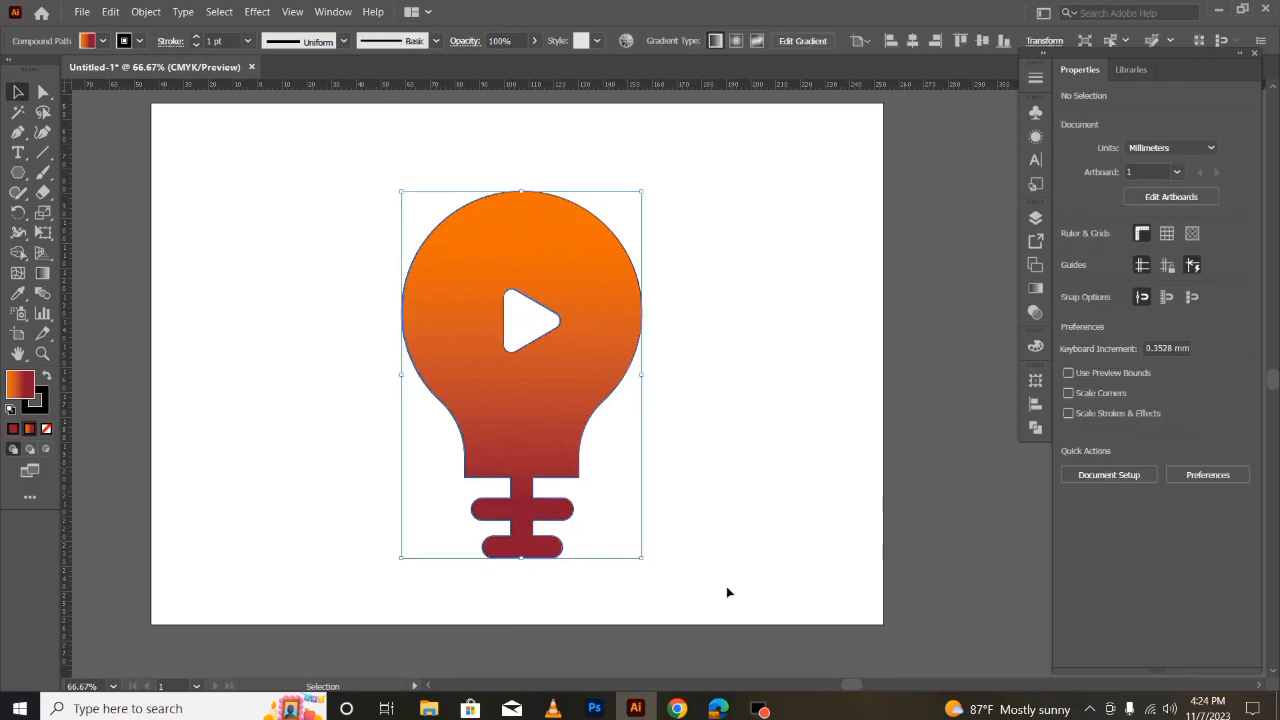
pyautogui.click(1070, 278)
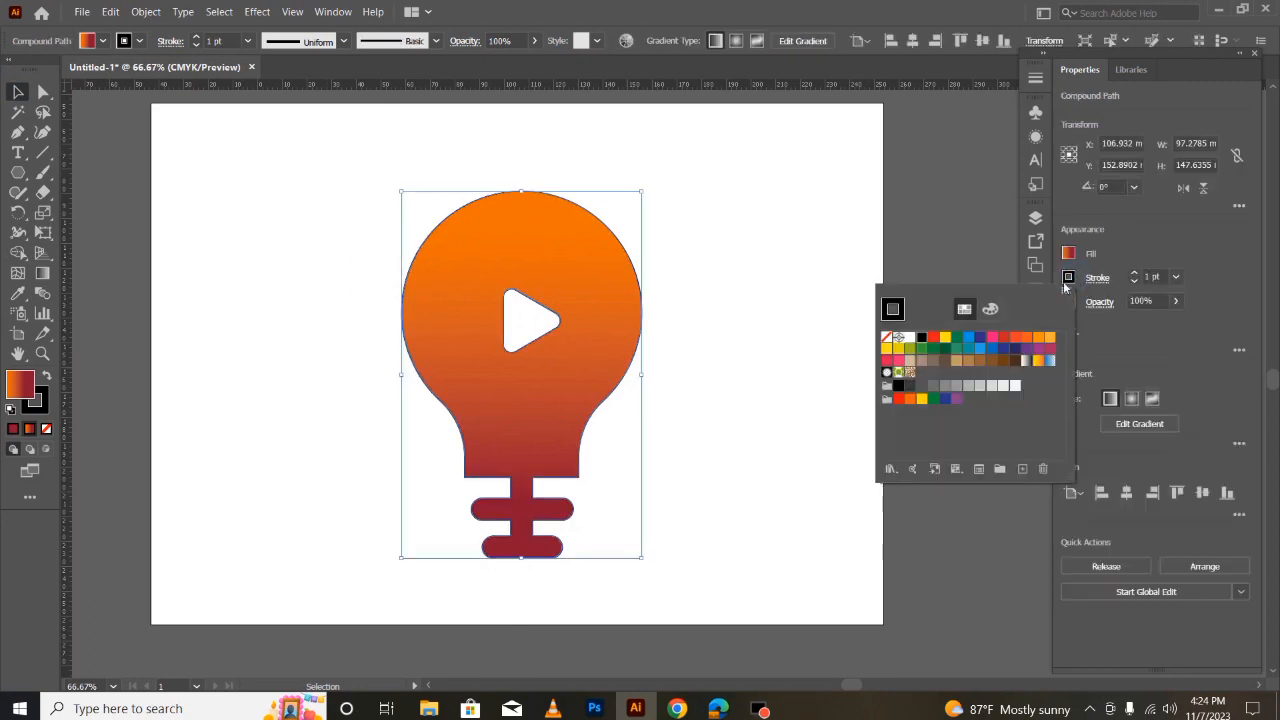
pyautogui.click(786, 284)
pyautogui.click(283, 214)
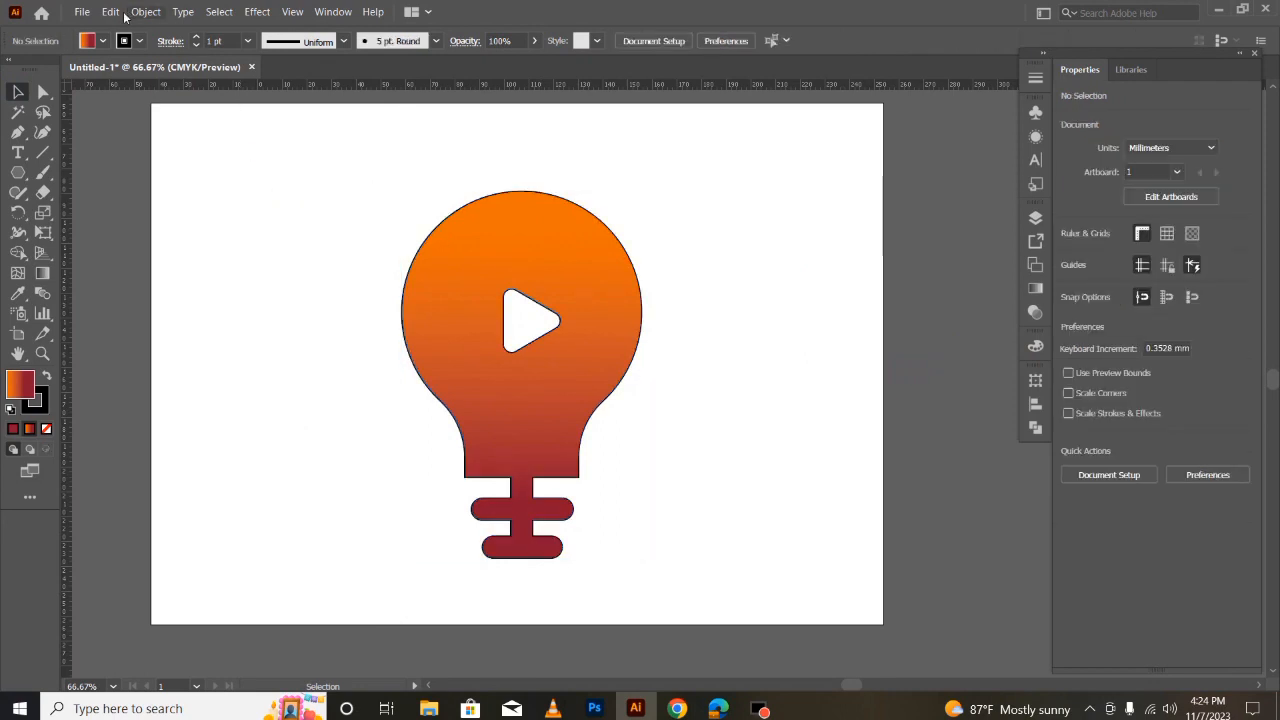
# Paste the copied outlines of the three segments and align them exactly over the gradient-filled bulb
pyautogui.click(110, 11)
pyautogui.click(120, 99)
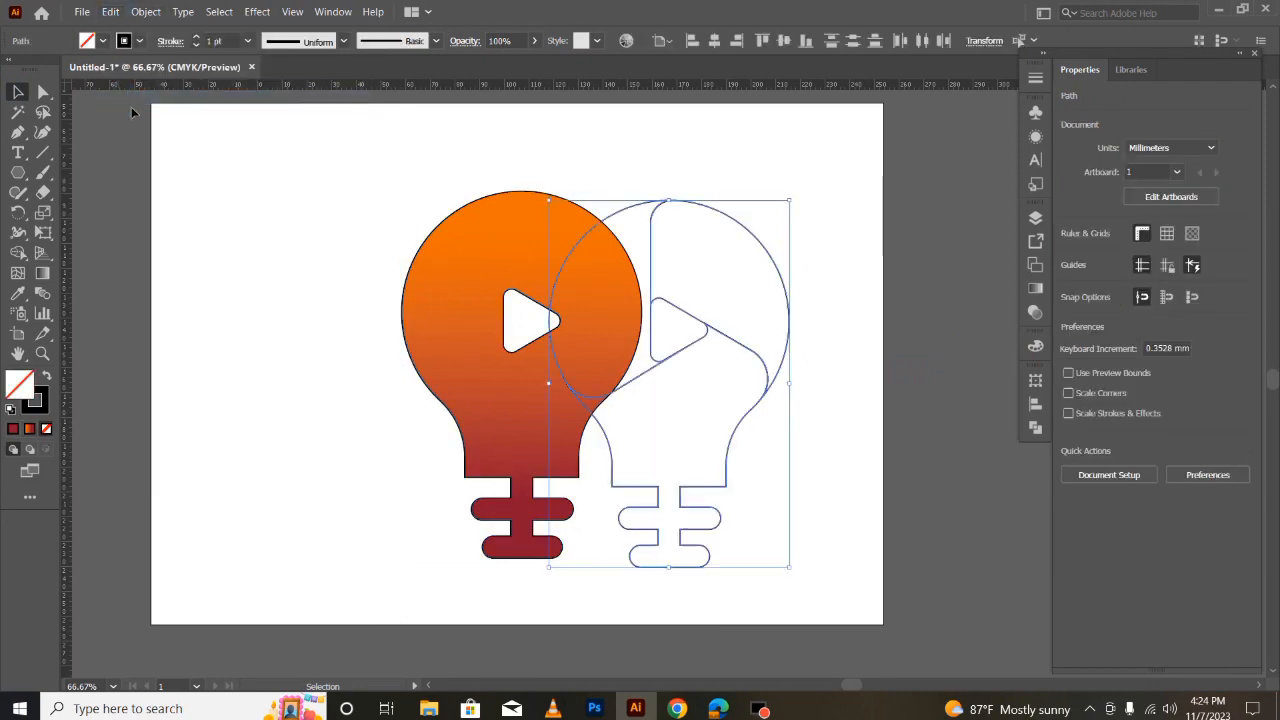
pyautogui.moveTo(762, 245); pyautogui.dragTo(615, 242)
pyautogui.click(737, 383)
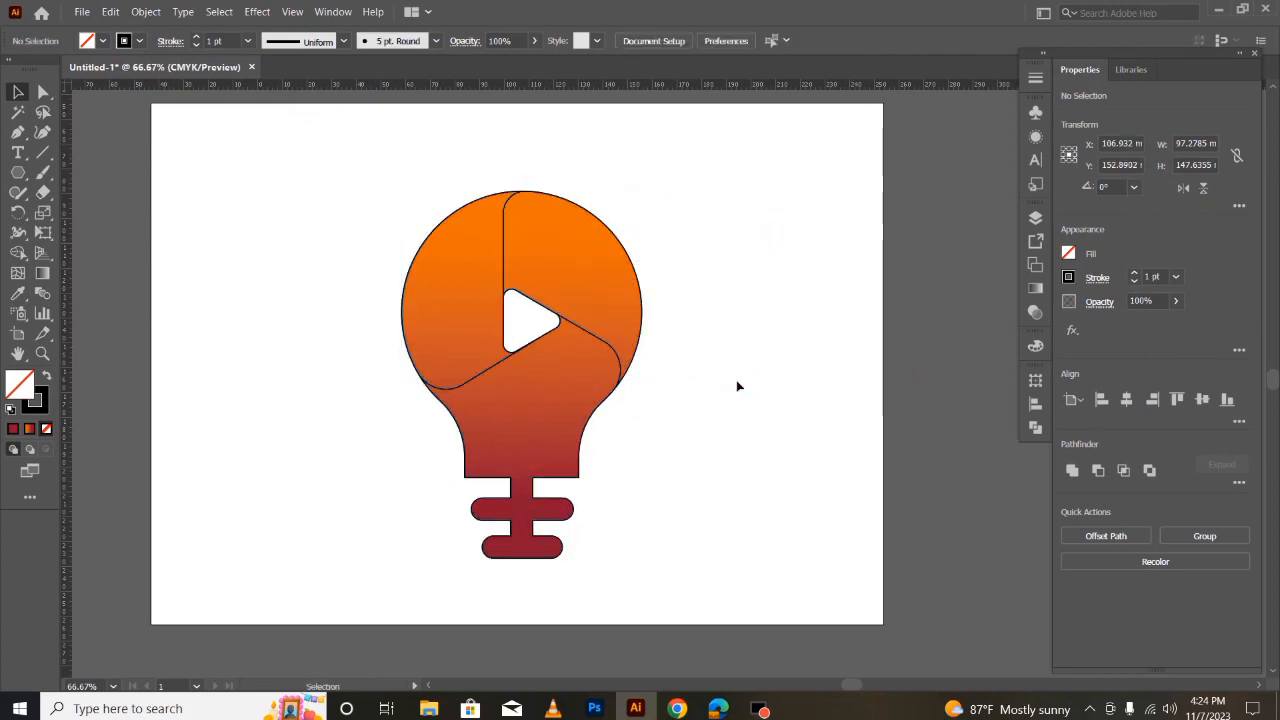
# Fill the upper-right segment with the orange-to-dark-red linear gradient and move its end stop to 100% location
pyautogui.click(605, 286)
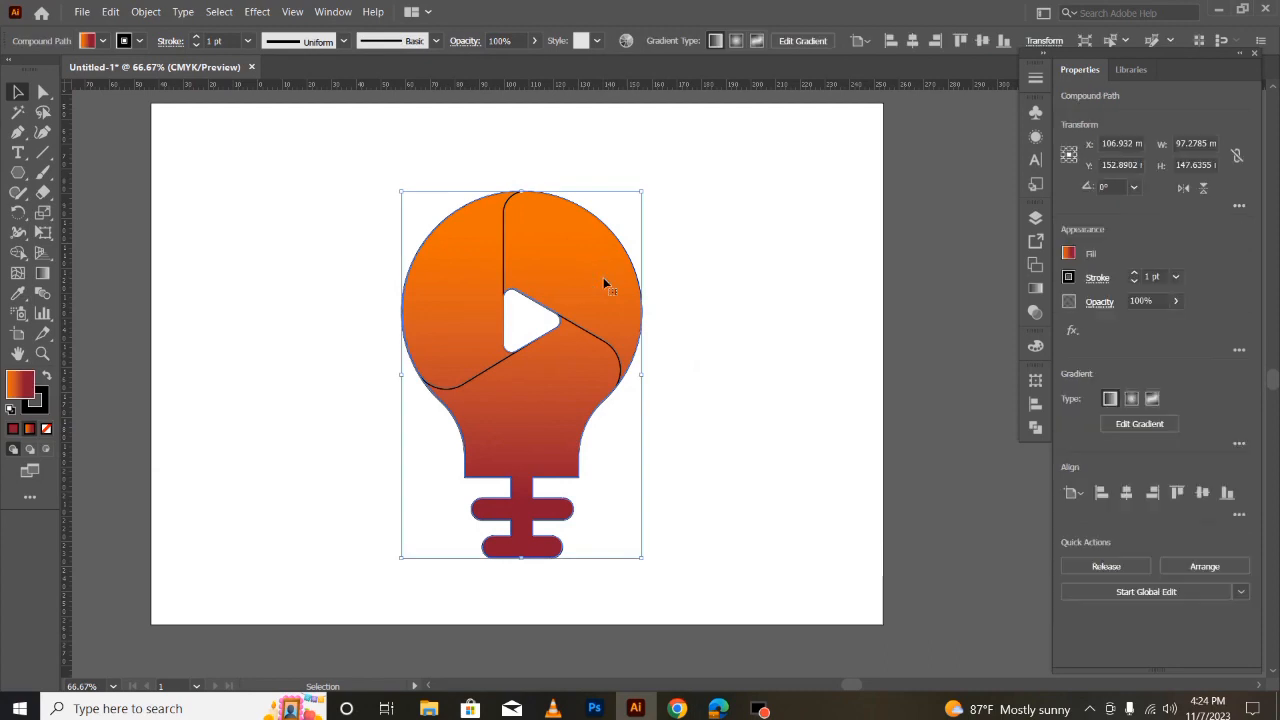
pyautogui.click(737, 351)
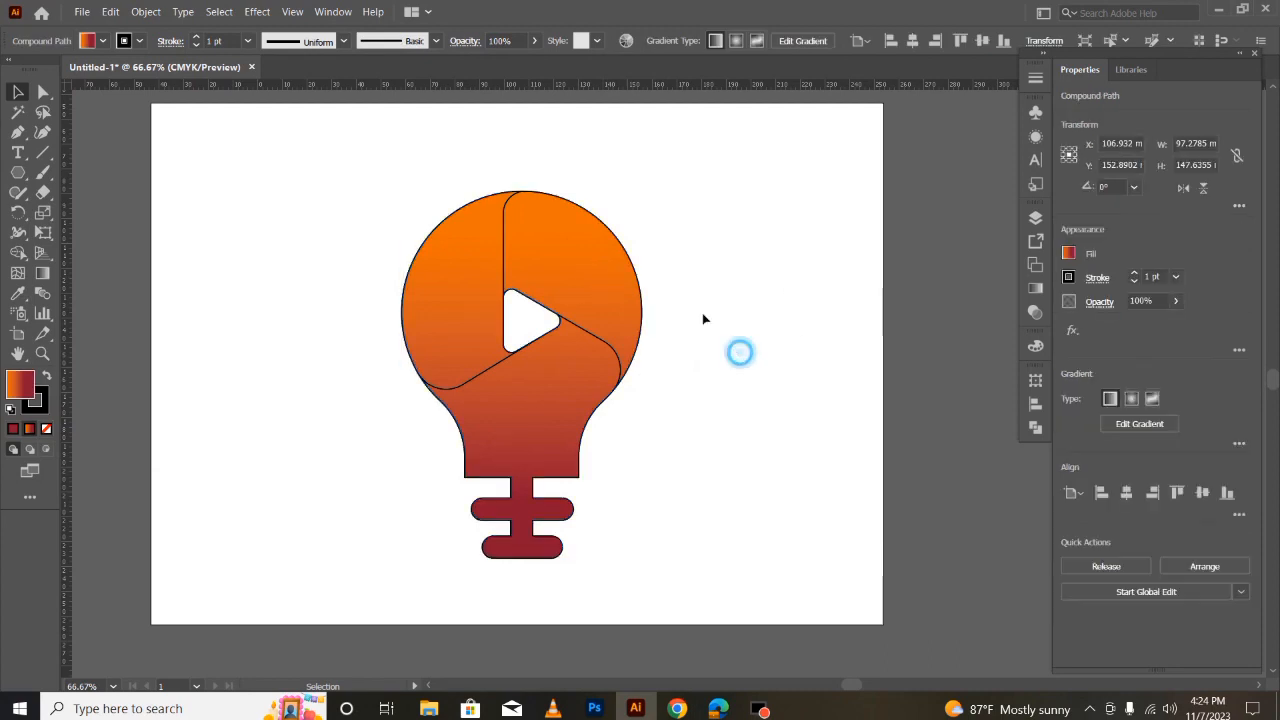
pyautogui.click(617, 240)
pyautogui.click(1035, 288)
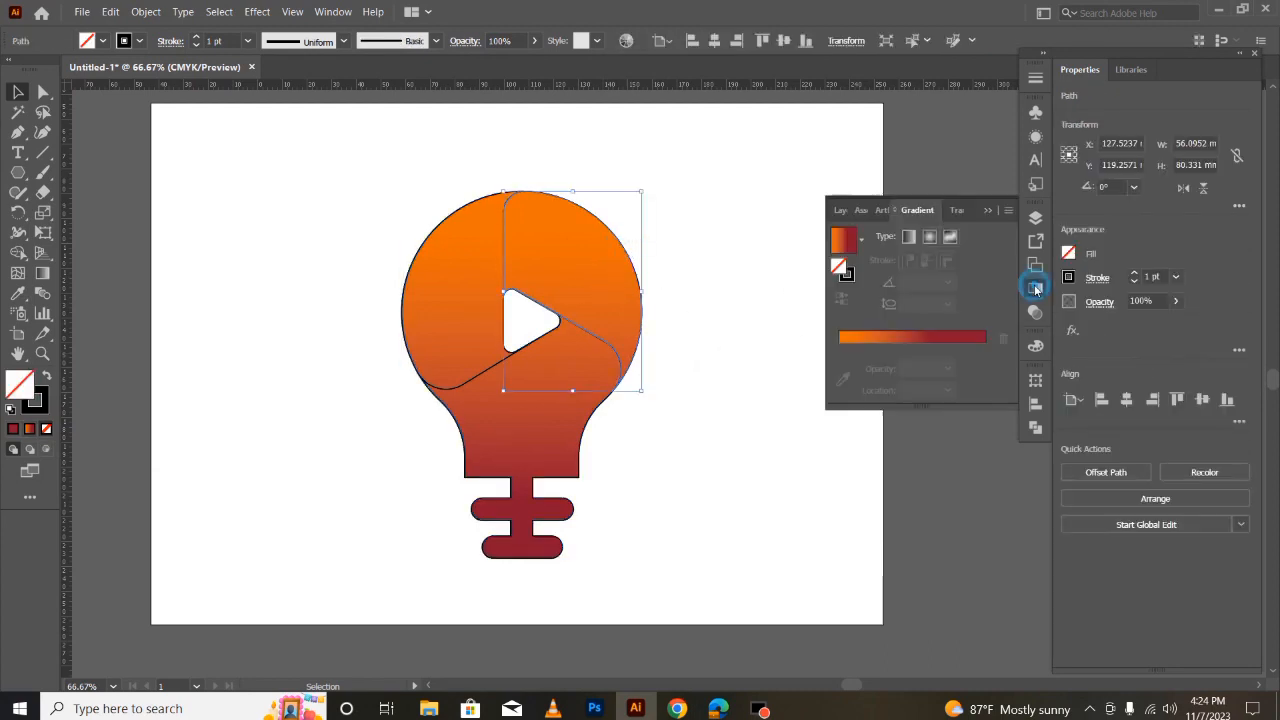
pyautogui.click(848, 249)
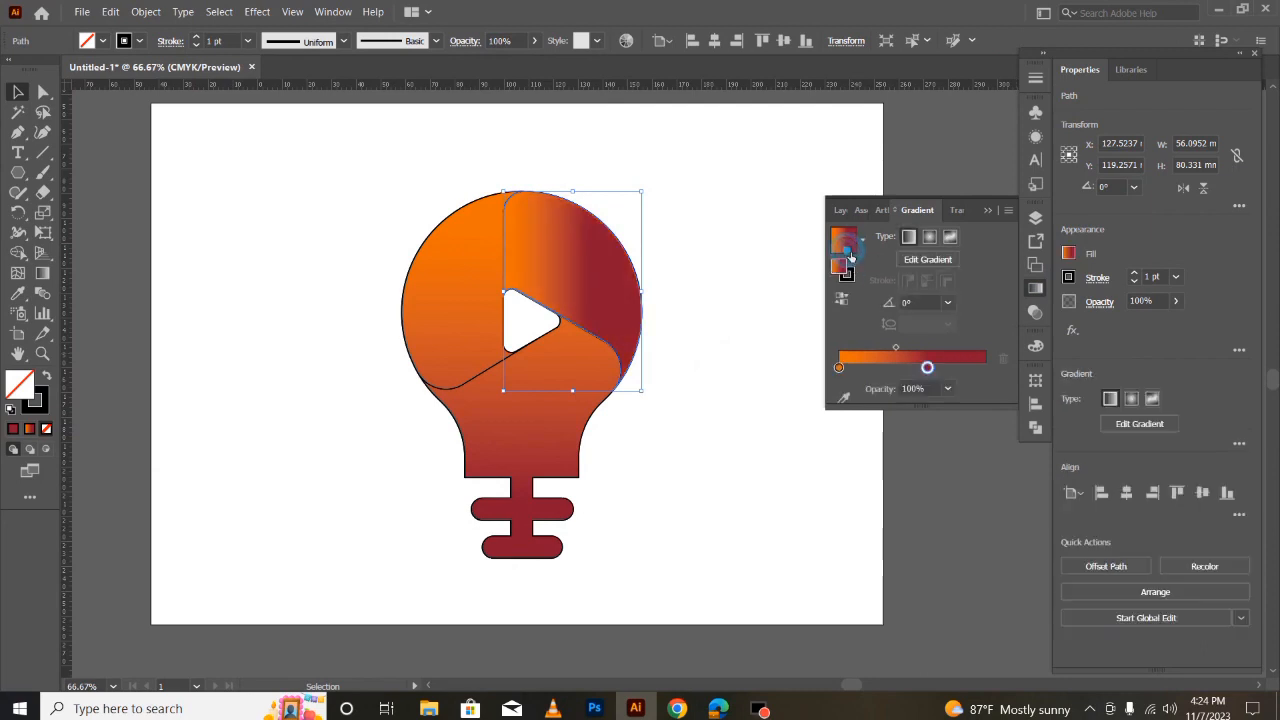
pyautogui.moveTo(928, 369); pyautogui.dragTo(986, 369)
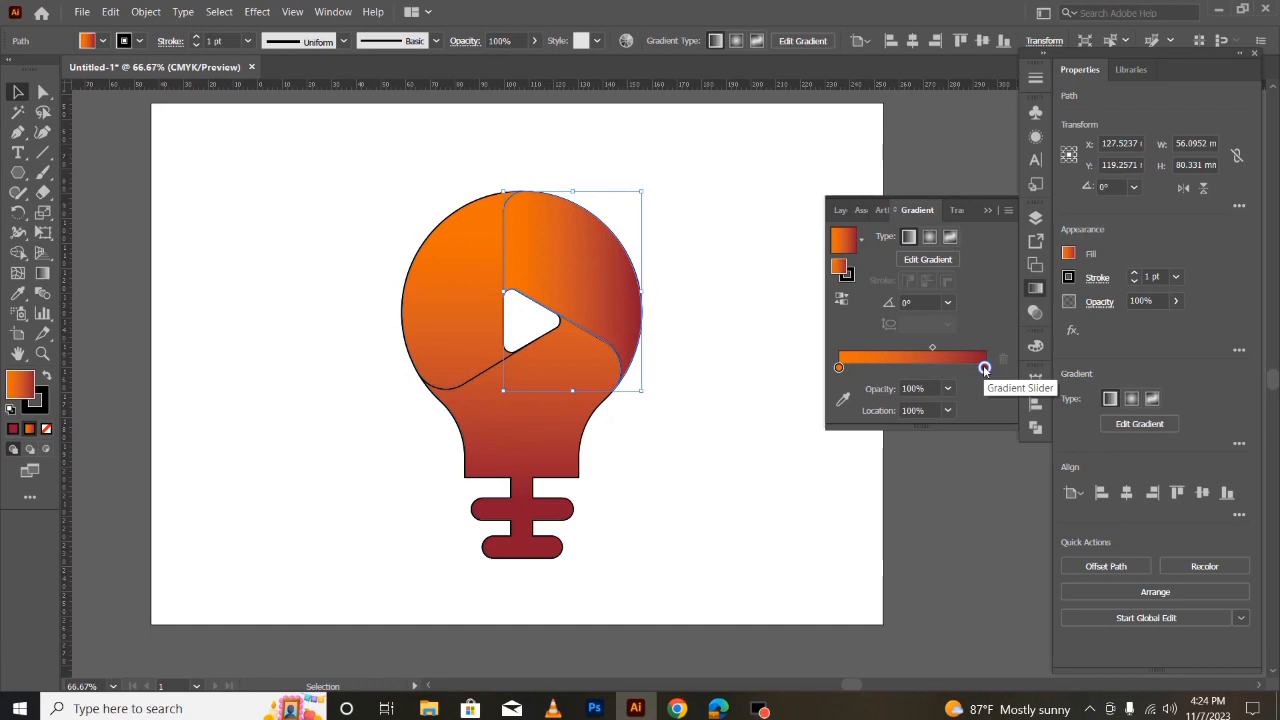
# Change the end stop of the upper-right segment's gradient to the dark navy swatch
pyautogui.doubleClick(985, 369)
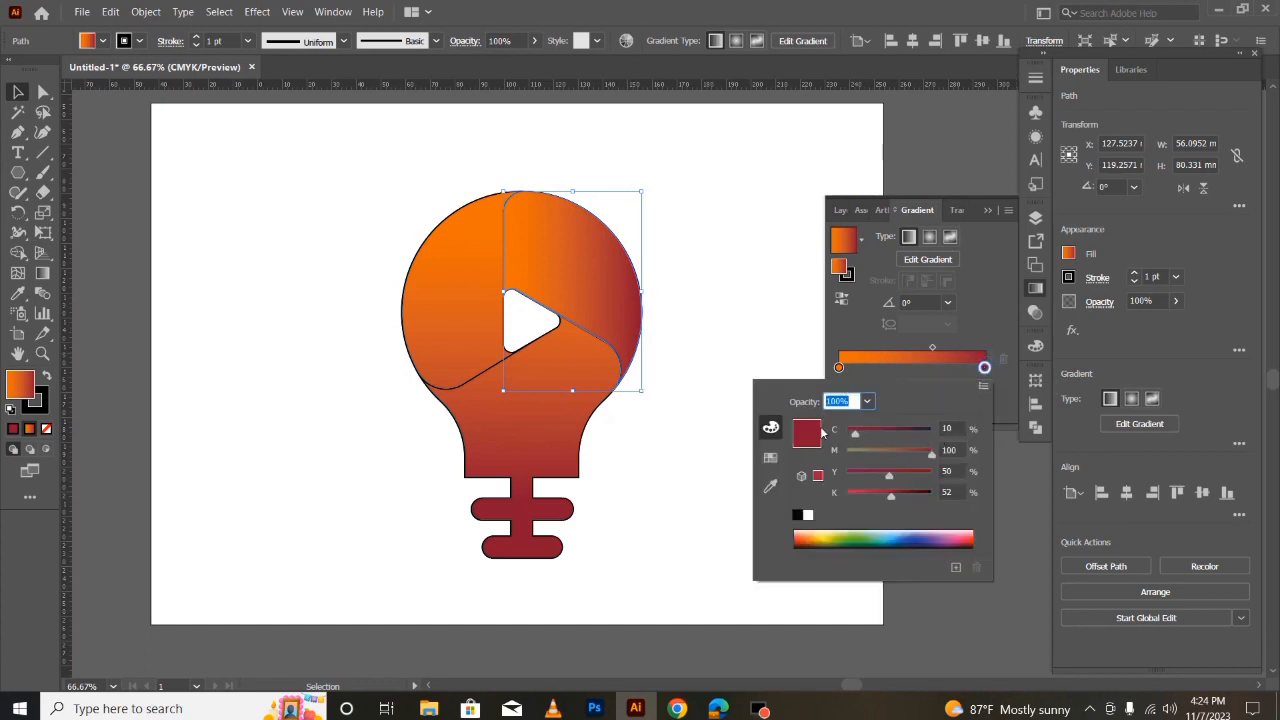
pyautogui.click(770, 457)
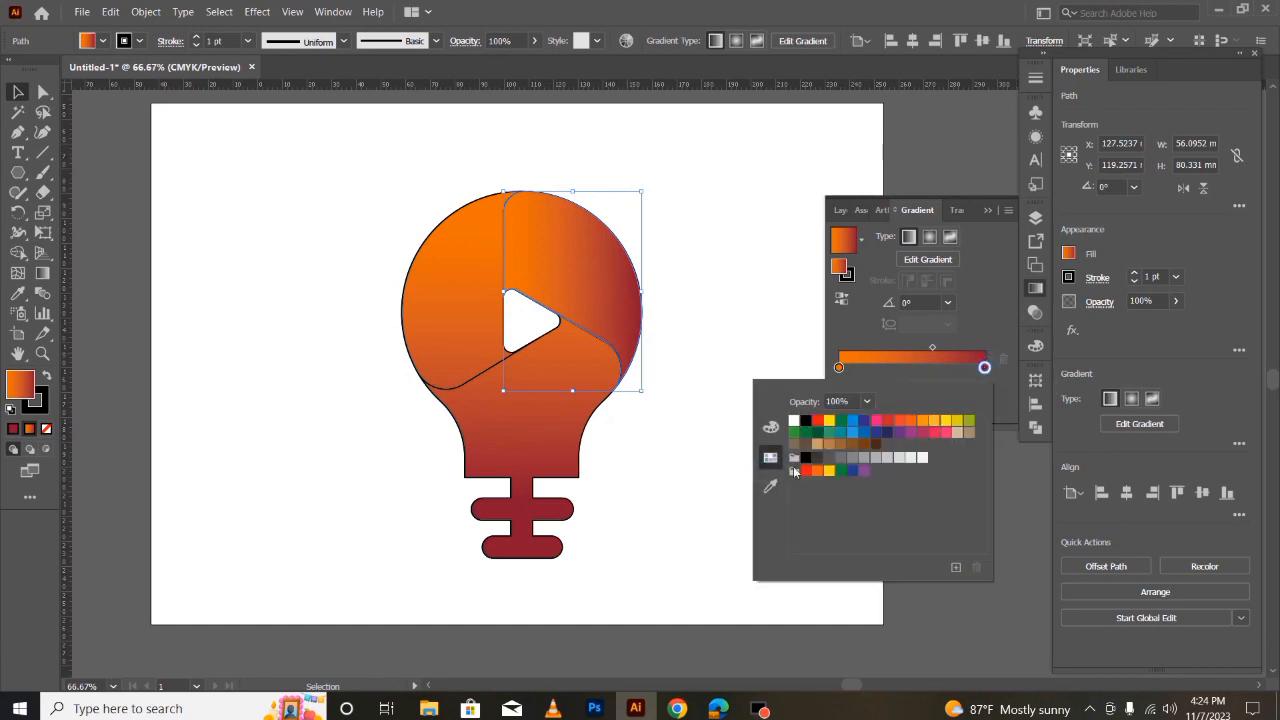
pyautogui.click(888, 433)
# Set the start stop of the upper-right segment's gradient to white with 0% opacity, and close the gradient settings
pyautogui.click(840, 369)
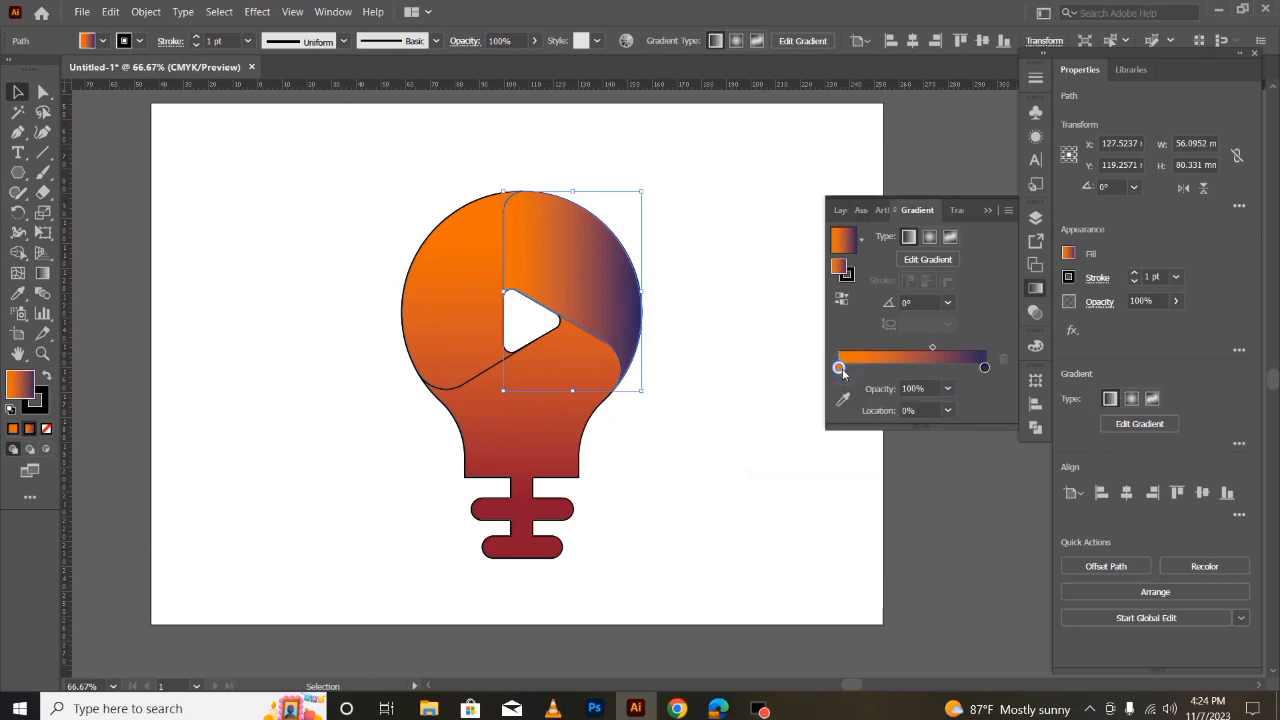
pyautogui.doubleClick(840, 369)
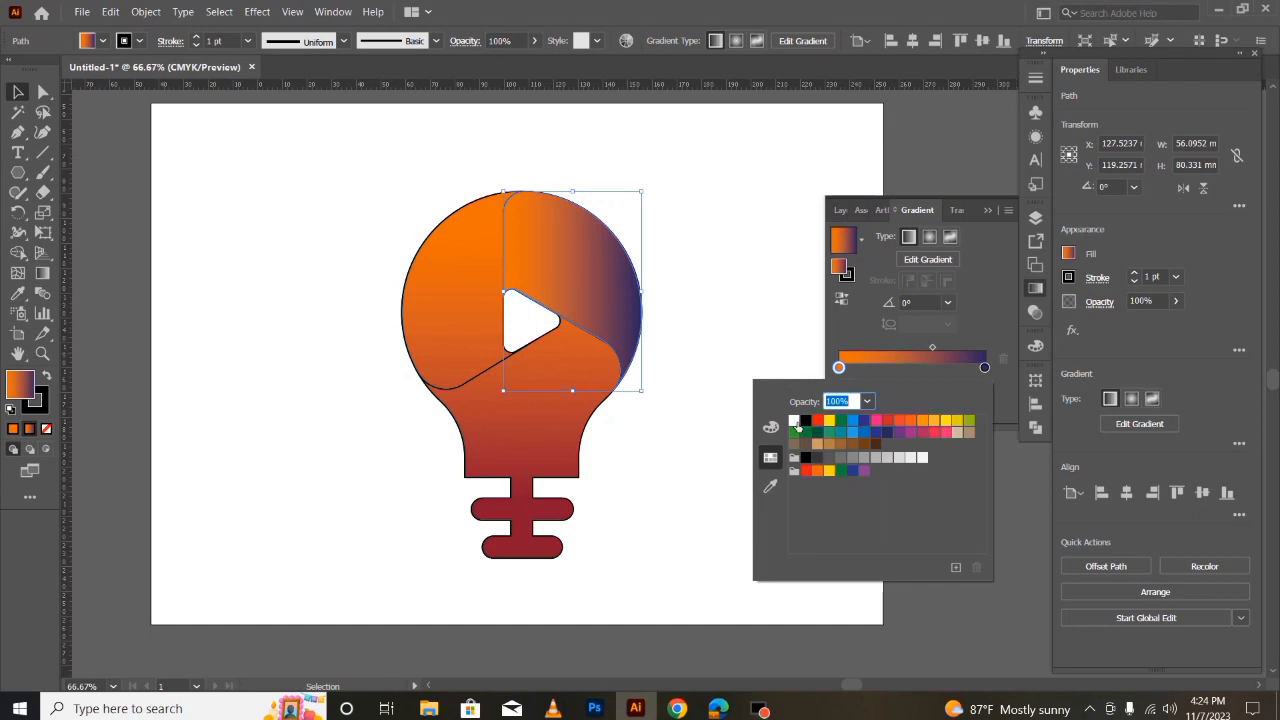
pyautogui.click(795, 422)
pyautogui.click(868, 401)
pyautogui.click(882, 598)
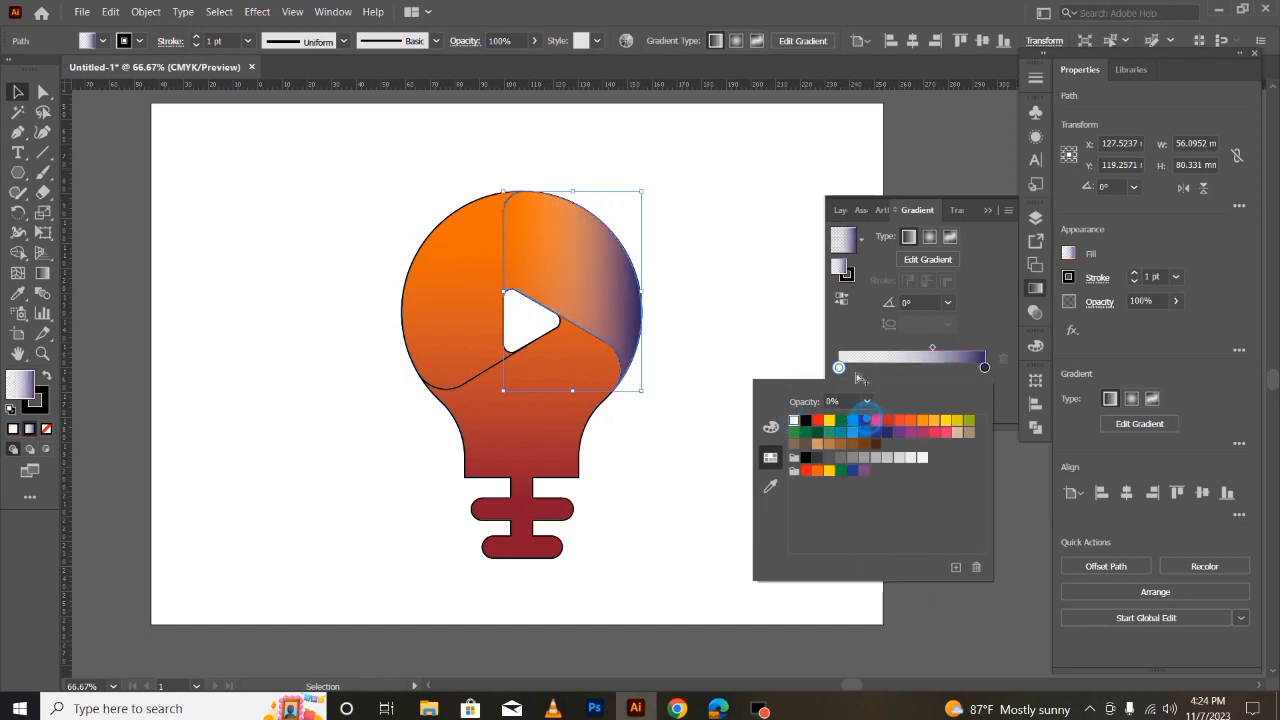
pyautogui.click(841, 338)
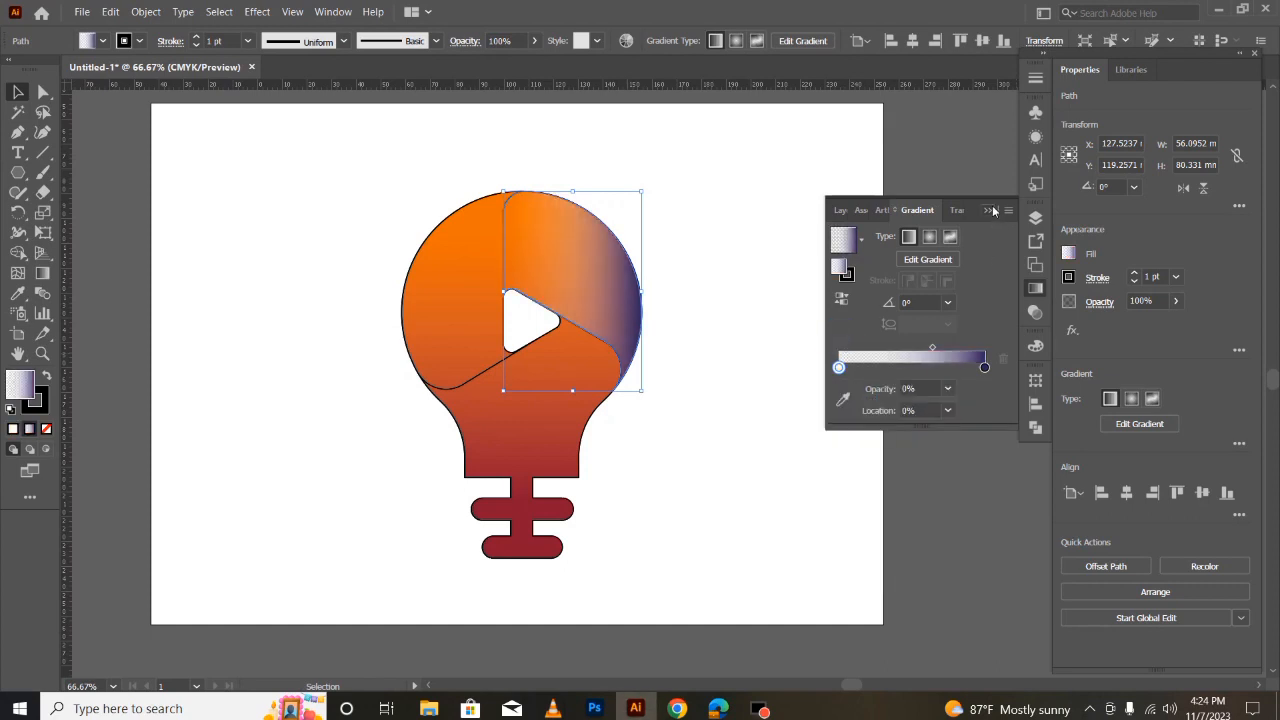
pyautogui.click(988, 210)
# Angle the segment's gradient at about 137° from navy at its upper-left corner to transparent beyond the bulb's lower right, shifting the midpoint toward the transparent end
pyautogui.click(42, 273)
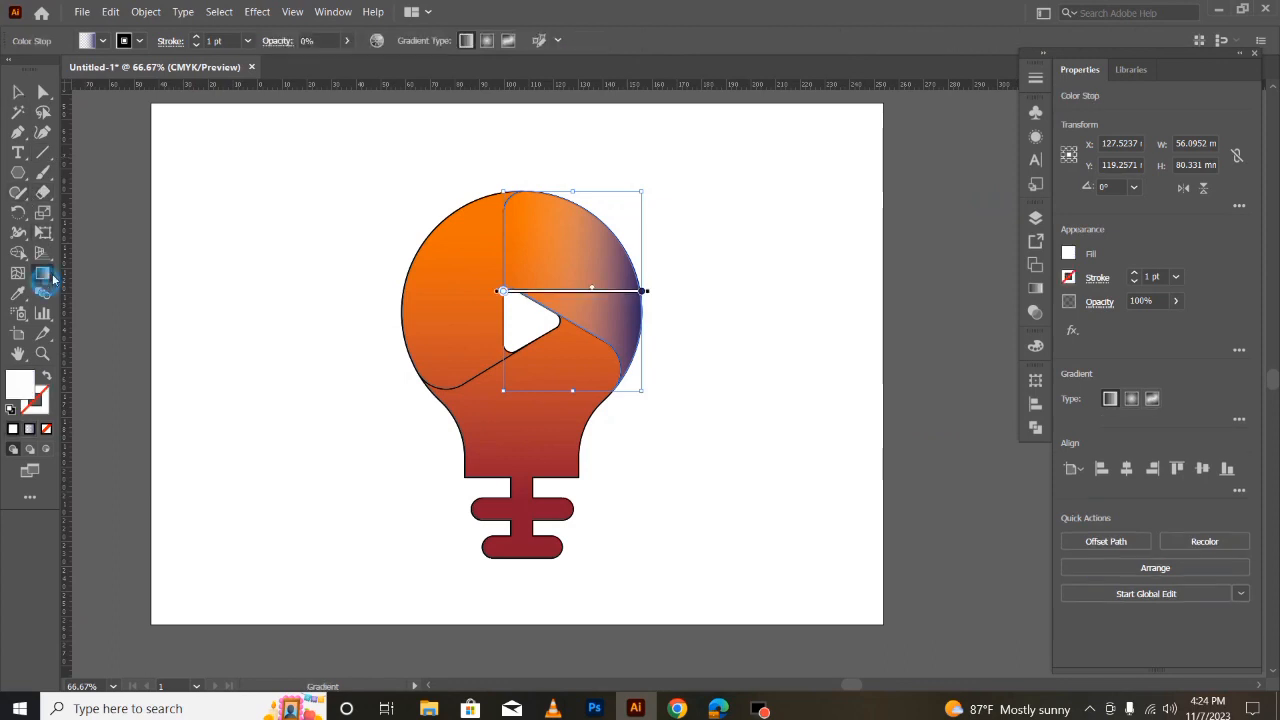
pyautogui.moveTo(424, 170)
pyautogui.mouseDown()
pyautogui.moveTo(647, 318)
pyautogui.moveTo(726, 400)
pyautogui.moveTo(708, 428)
pyautogui.moveTo(480, 243)
pyautogui.moveTo(489, 207)
pyautogui.mouseUp()
pyautogui.moveTo(510, 272)
pyautogui.mouseDown()
pyautogui.moveTo(474, 294)
pyautogui.moveTo(443, 277)
pyautogui.moveTo(429, 200)
pyautogui.moveTo(504, 214)
pyautogui.mouseUp()
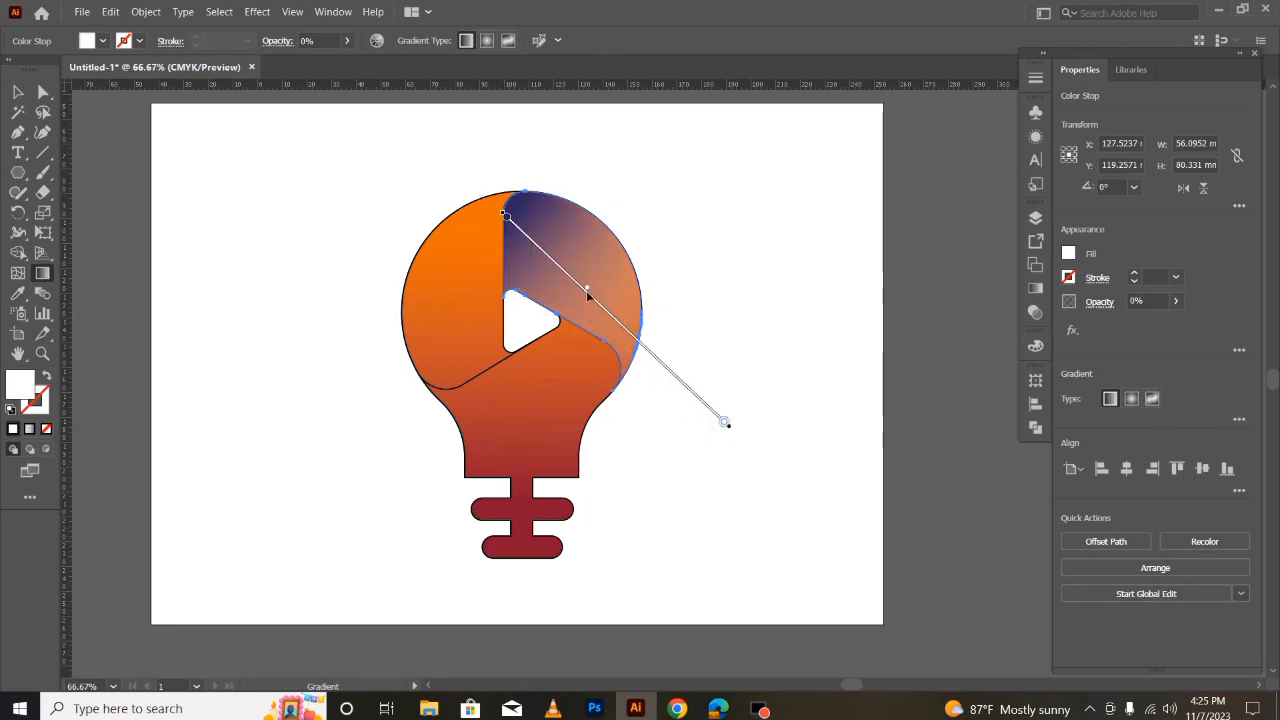
pyautogui.moveTo(591, 289); pyautogui.dragTo(615, 304)
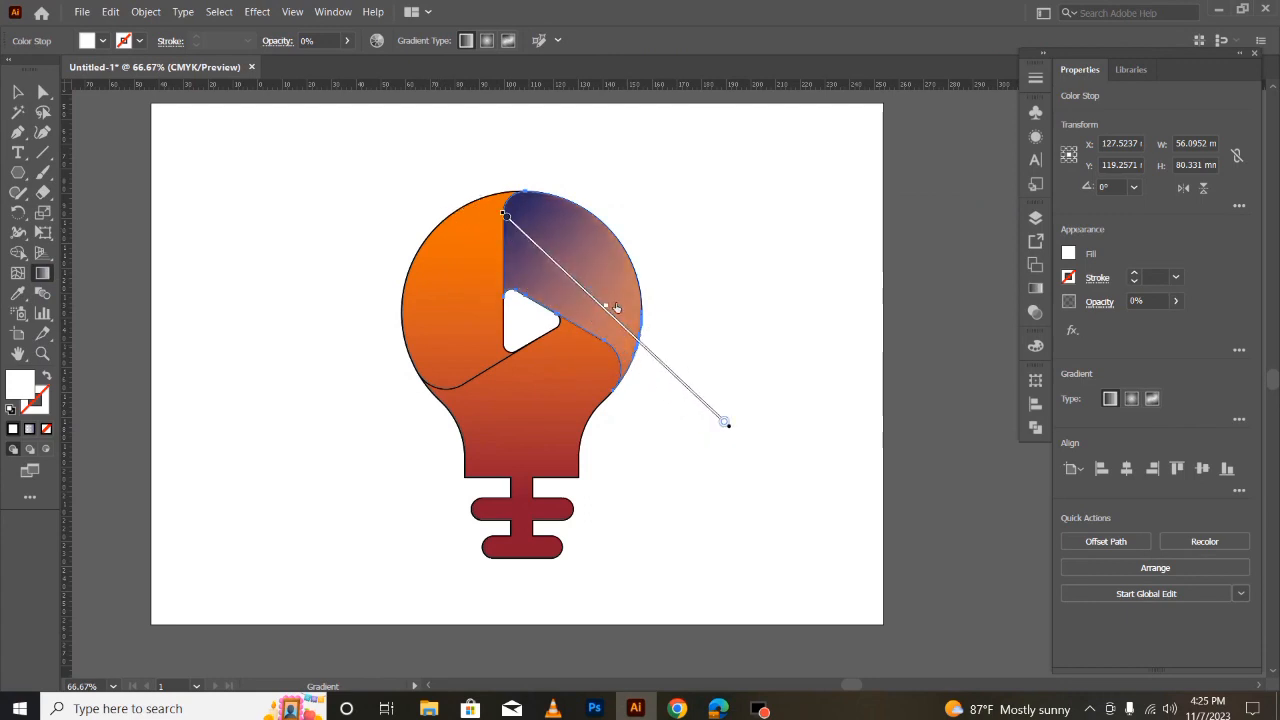
pyautogui.click(1036, 288)
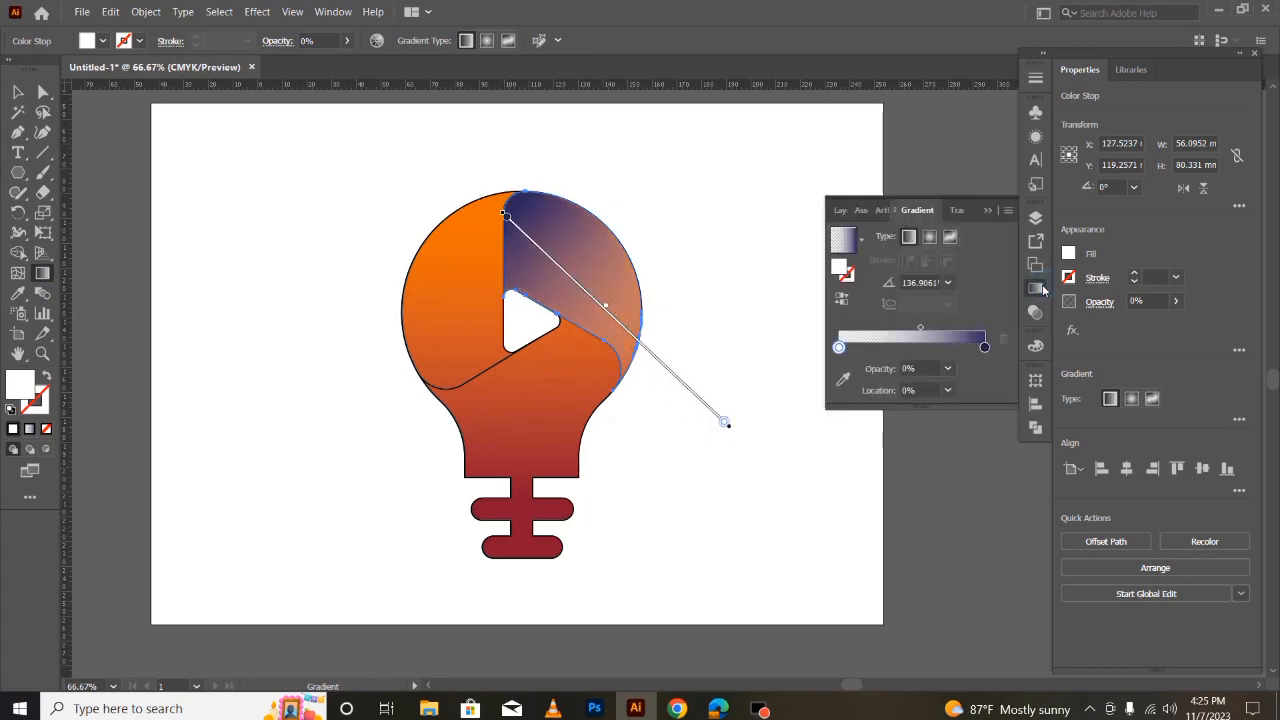
pyautogui.doubleClick(985, 347)
pyautogui.click(768, 403)
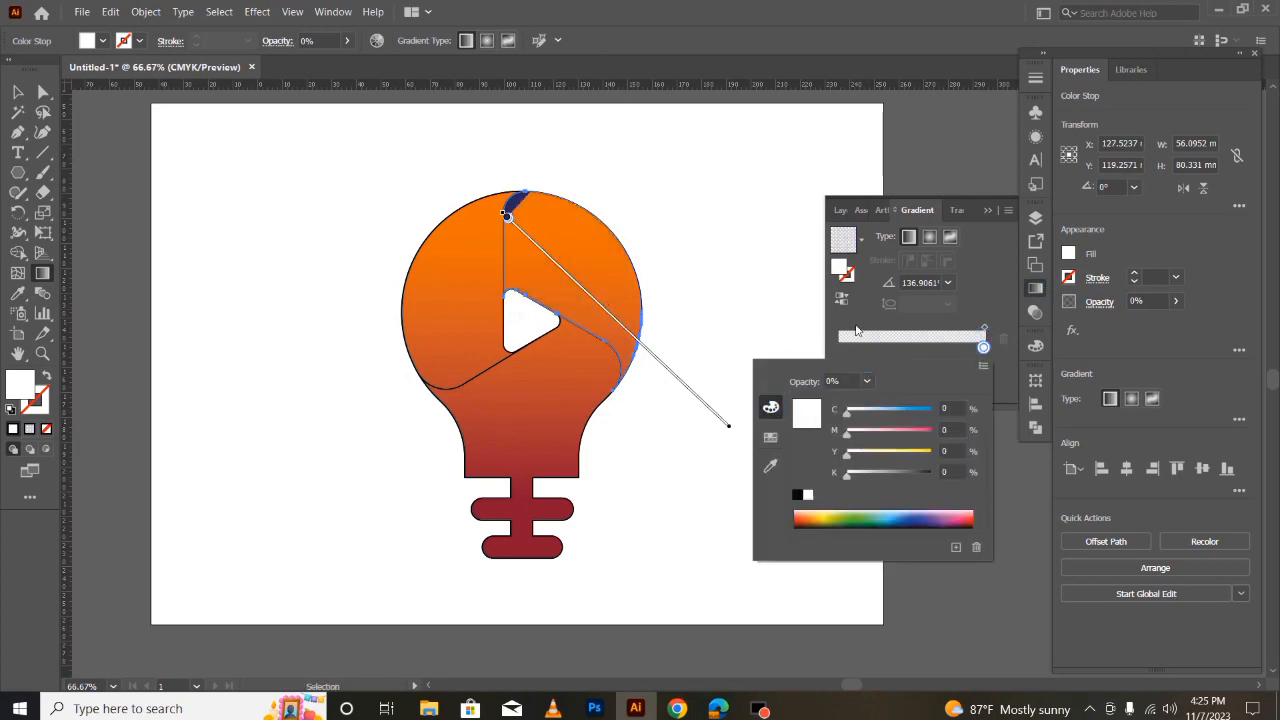
pyautogui.click(983, 350)
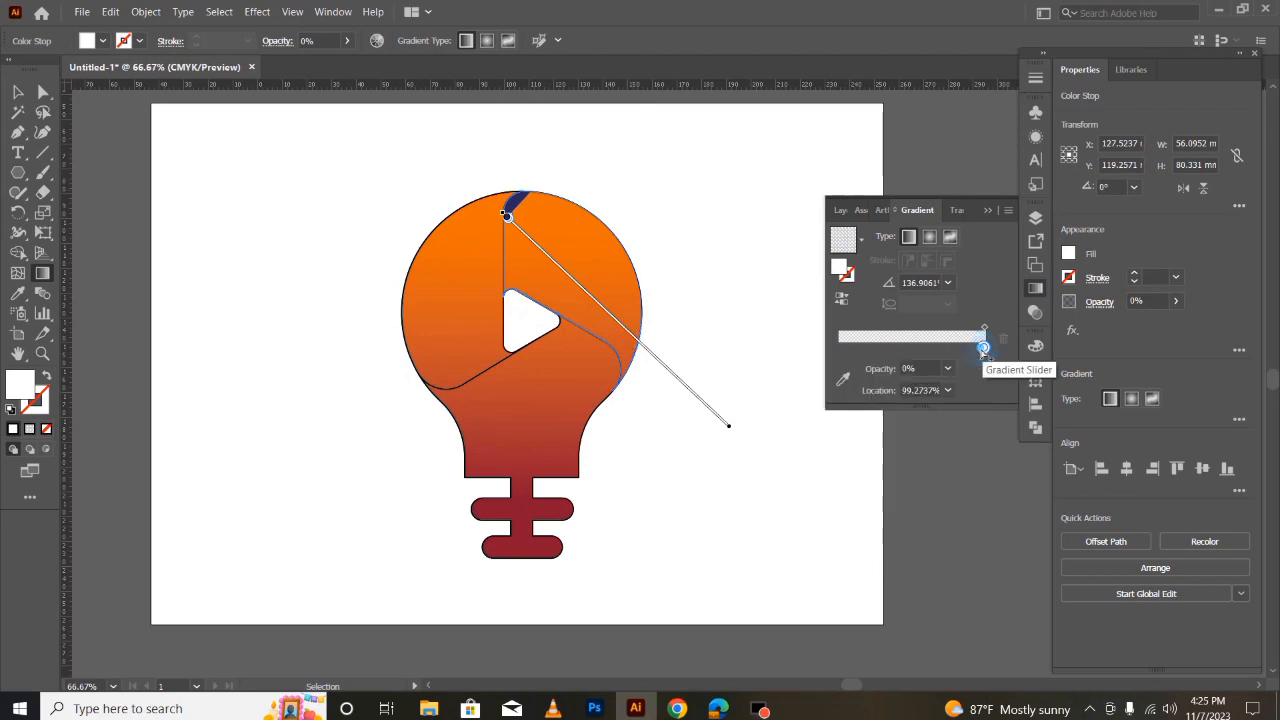
pyautogui.moveTo(984, 350); pyautogui.dragTo(836, 349)
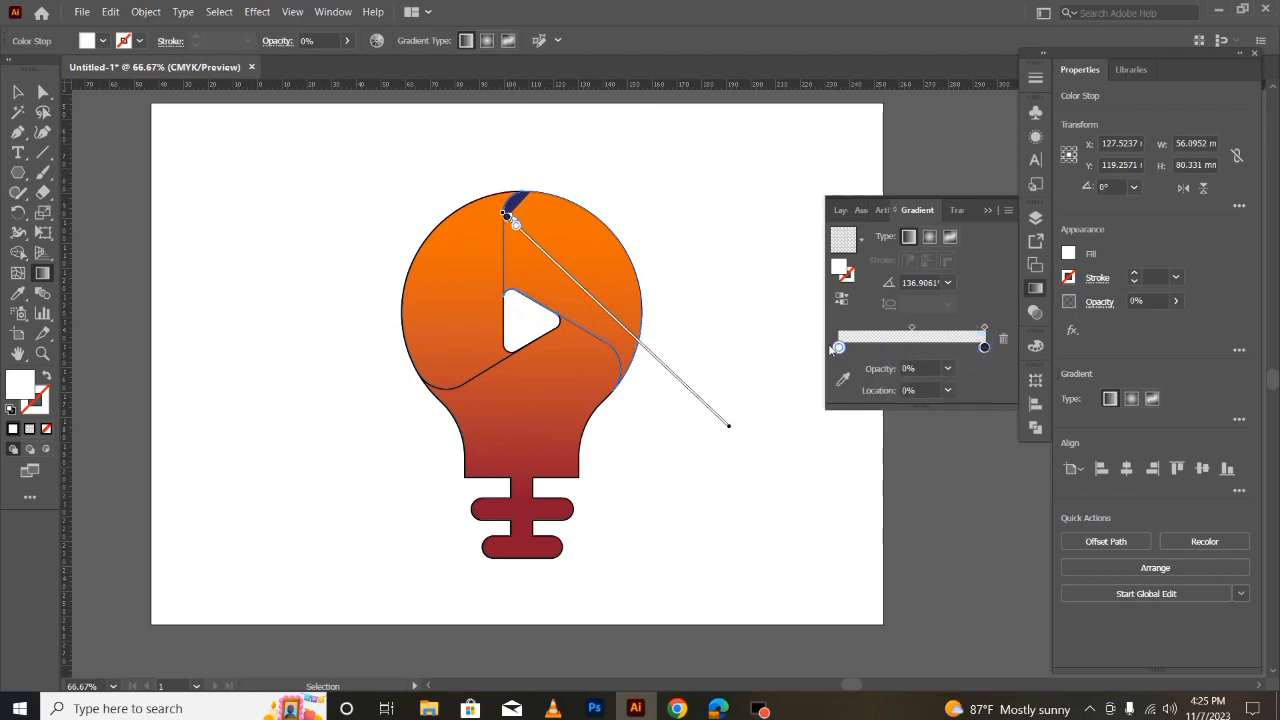
pyautogui.click(984, 349)
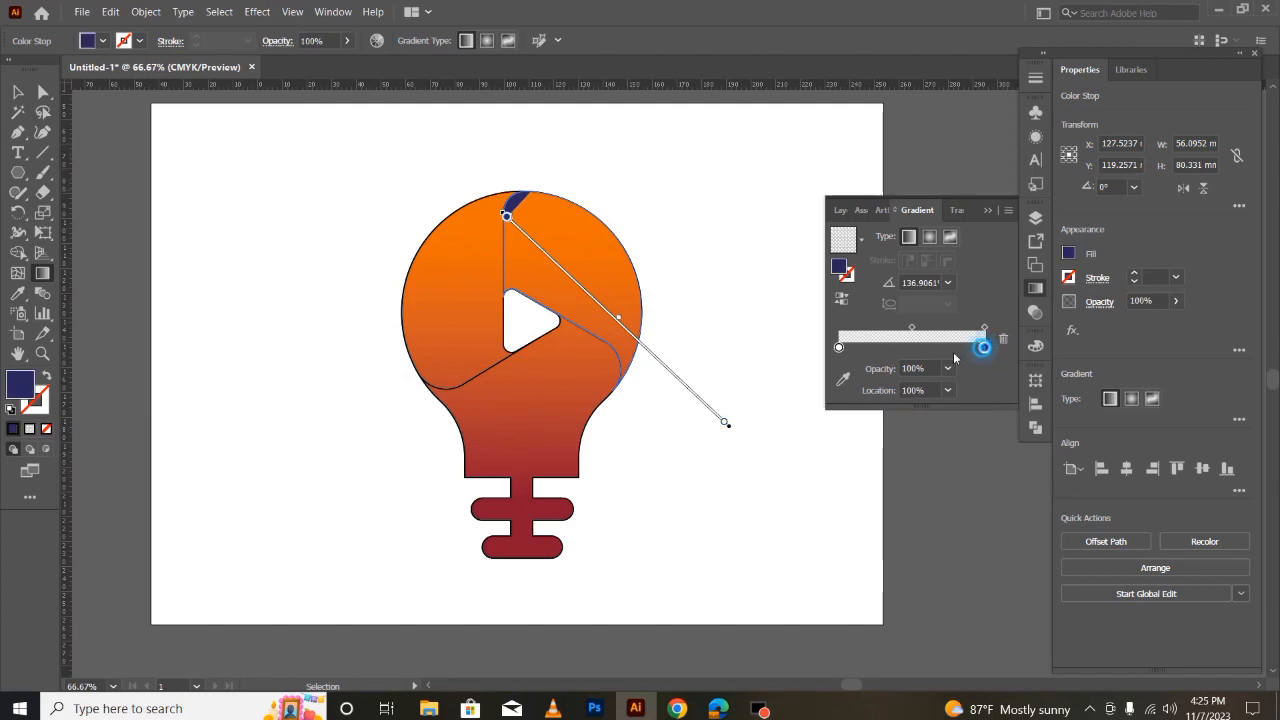
pyautogui.press('Delete')
pyautogui.click(984, 348)
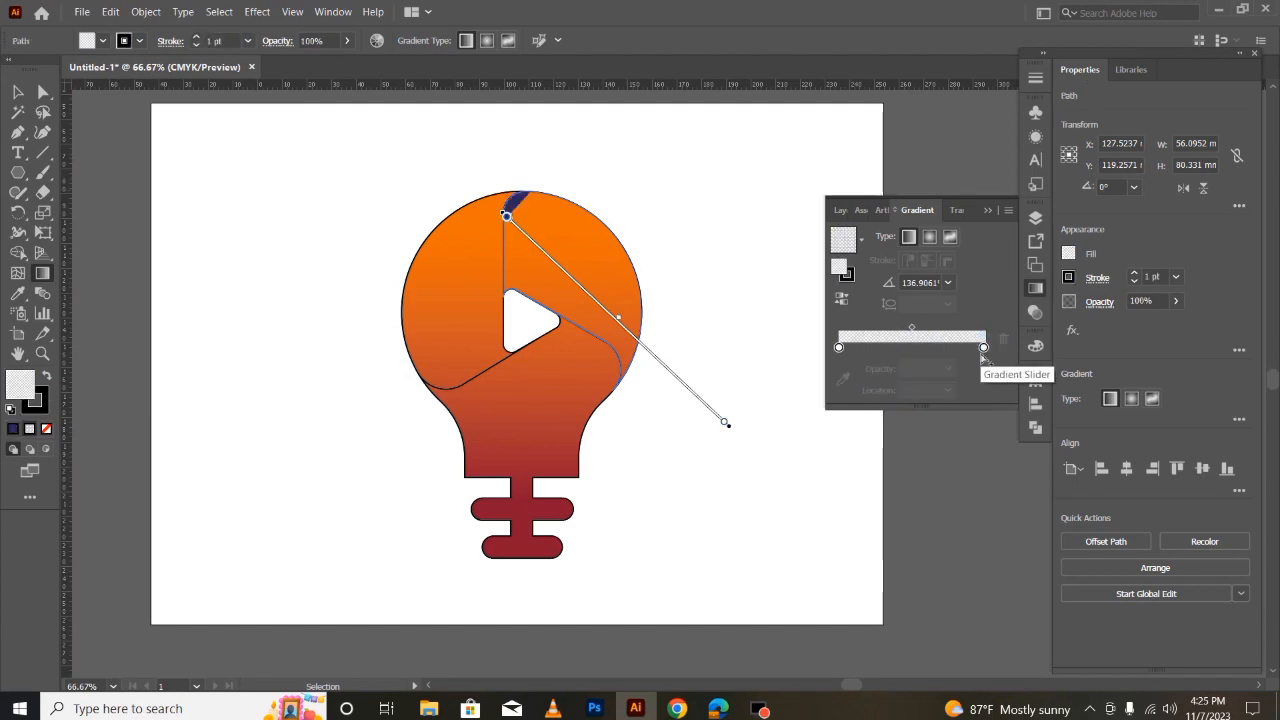
pyautogui.hotkey('ctrl', 'z')
pyautogui.hotkey('ctrl', 'z')
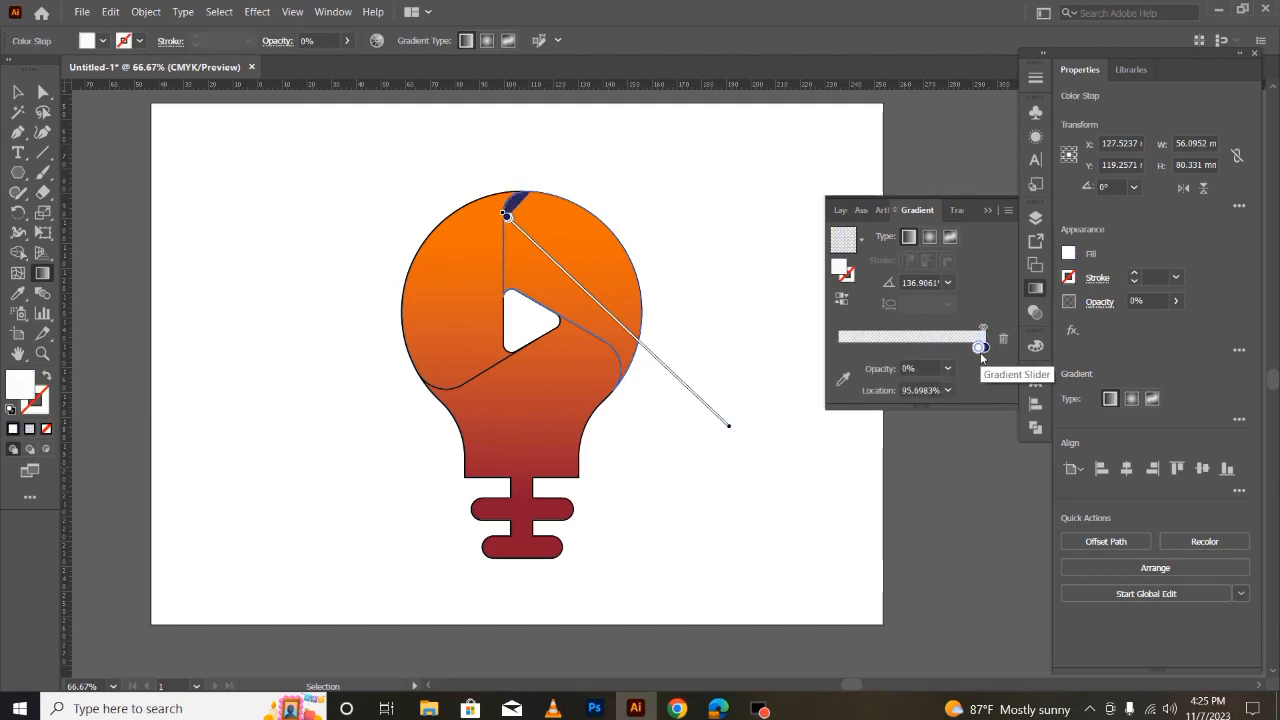
pyautogui.hotkey('ctrl', 'shift', 'z')
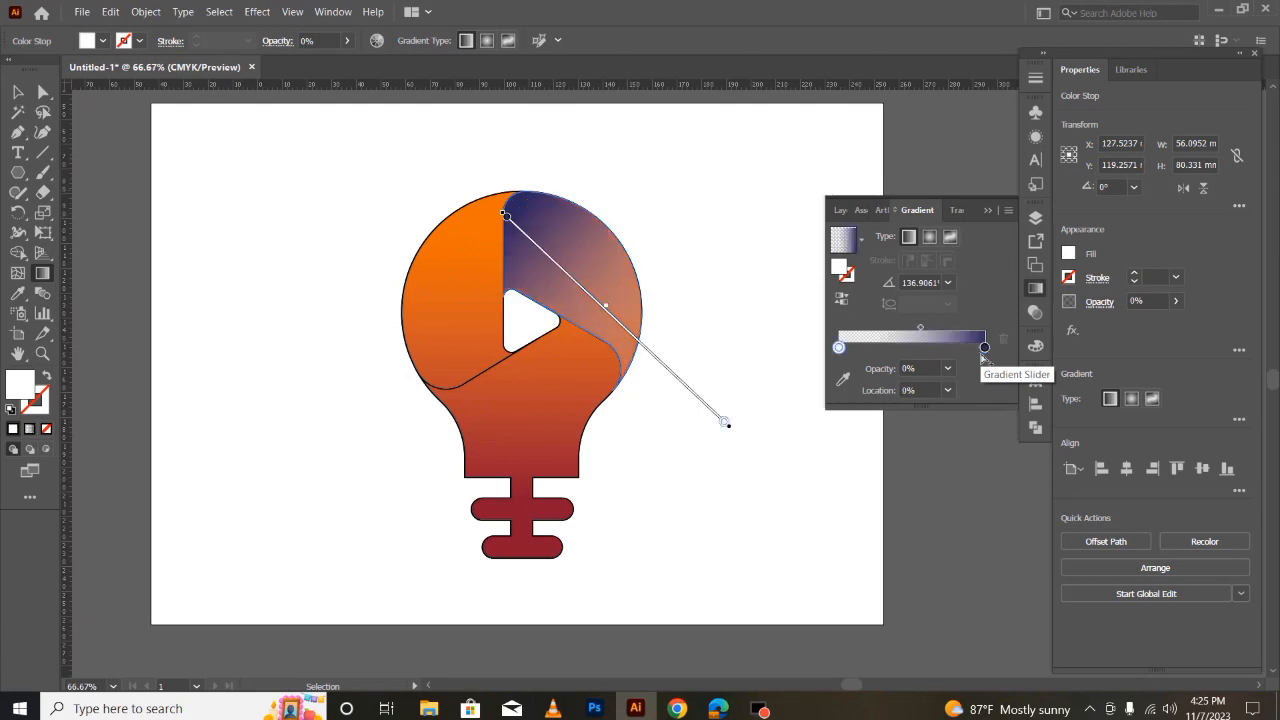
# Darken the navy end stop of the upper-right segment's gradient to 65% black (K), and close the gradient settings
pyautogui.click(986, 354)
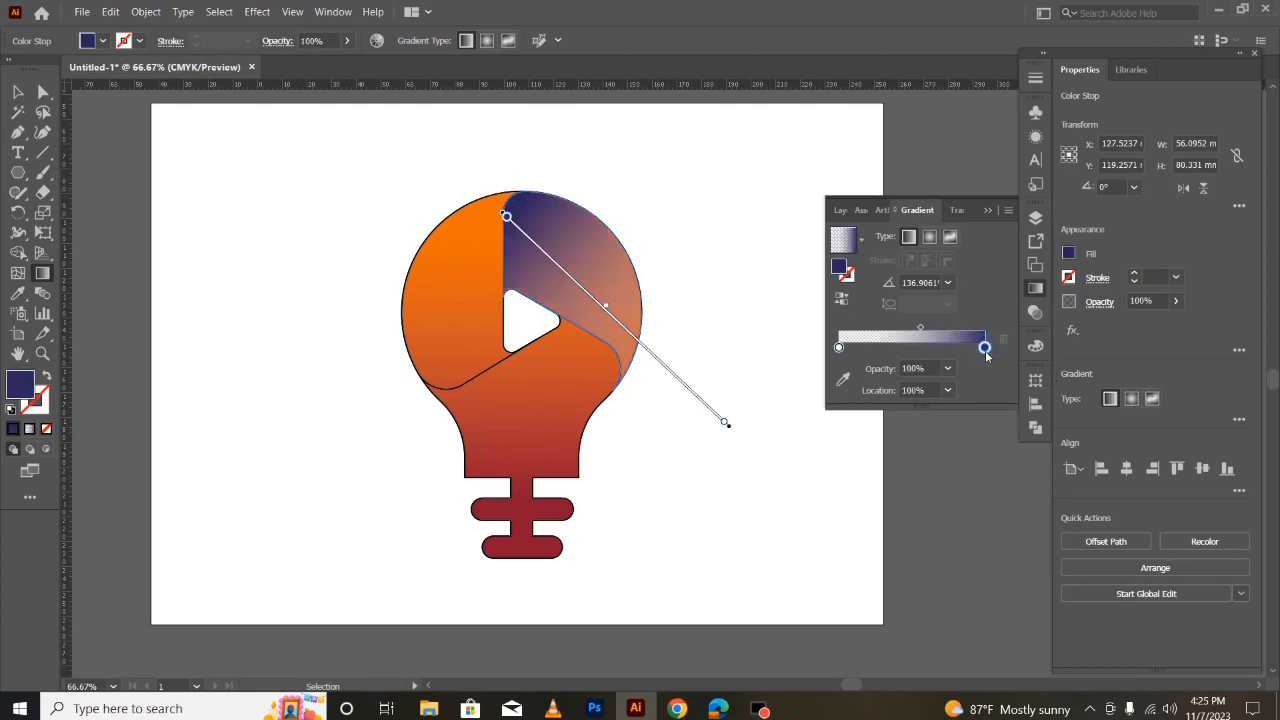
pyautogui.doubleClick(986, 354)
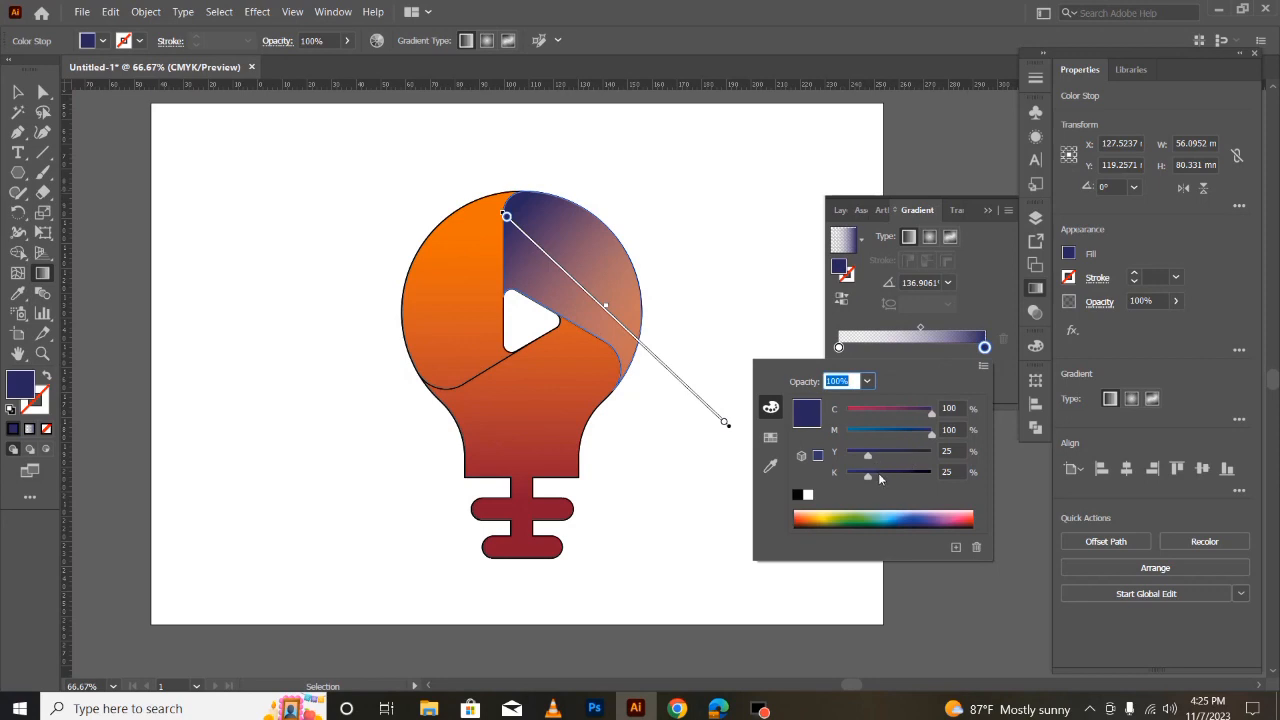
pyautogui.moveTo(866, 481); pyautogui.dragTo(898, 481)
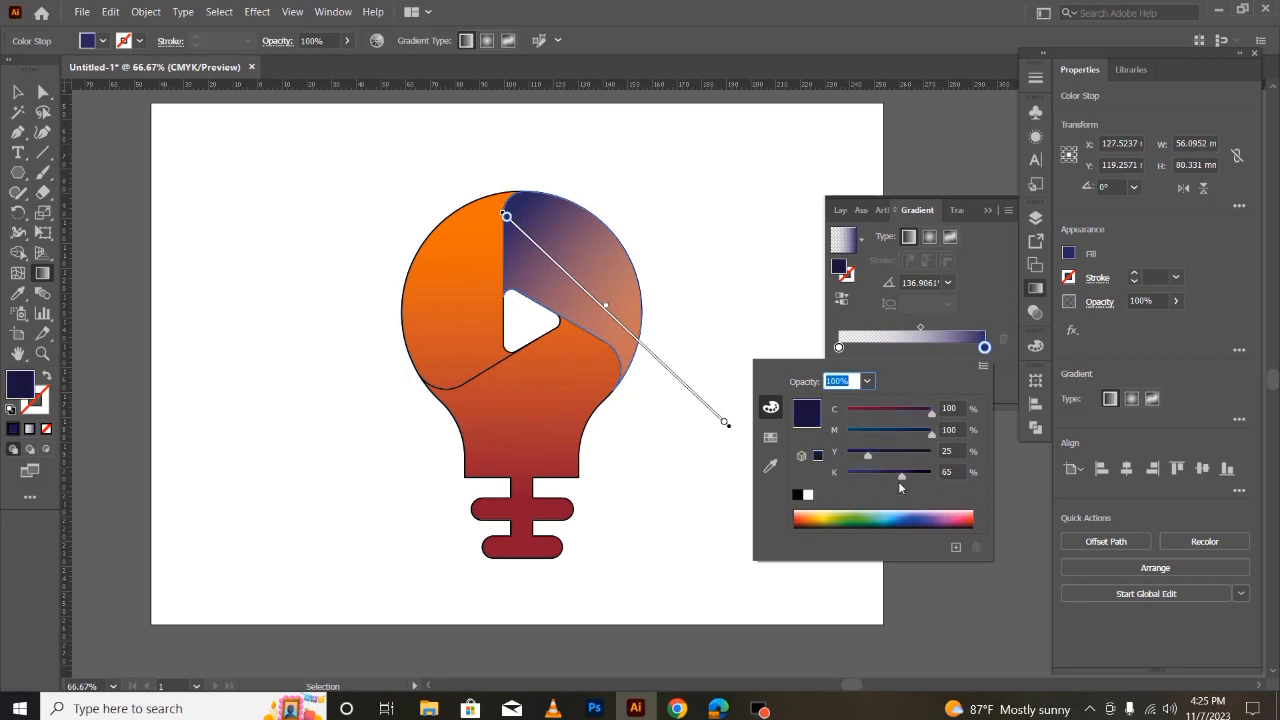
pyautogui.click(987, 215)
pyautogui.click(996, 205)
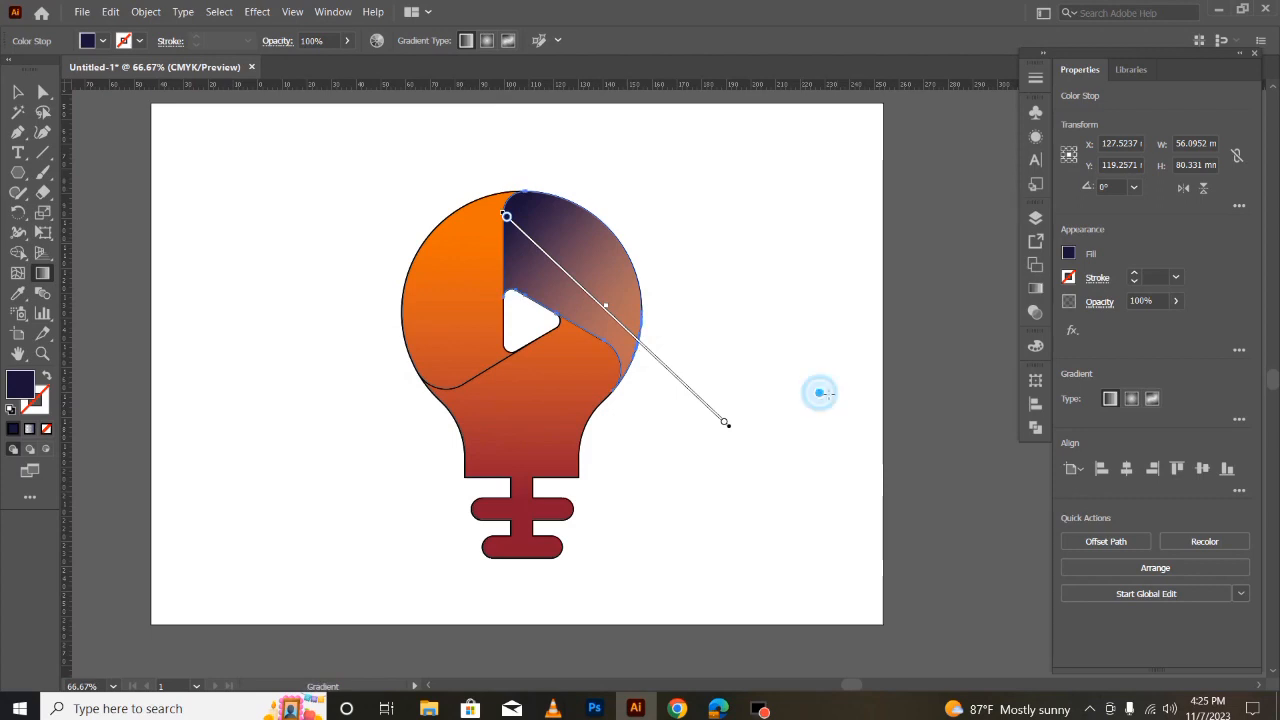
pyautogui.click(17, 91)
pyautogui.click(214, 363)
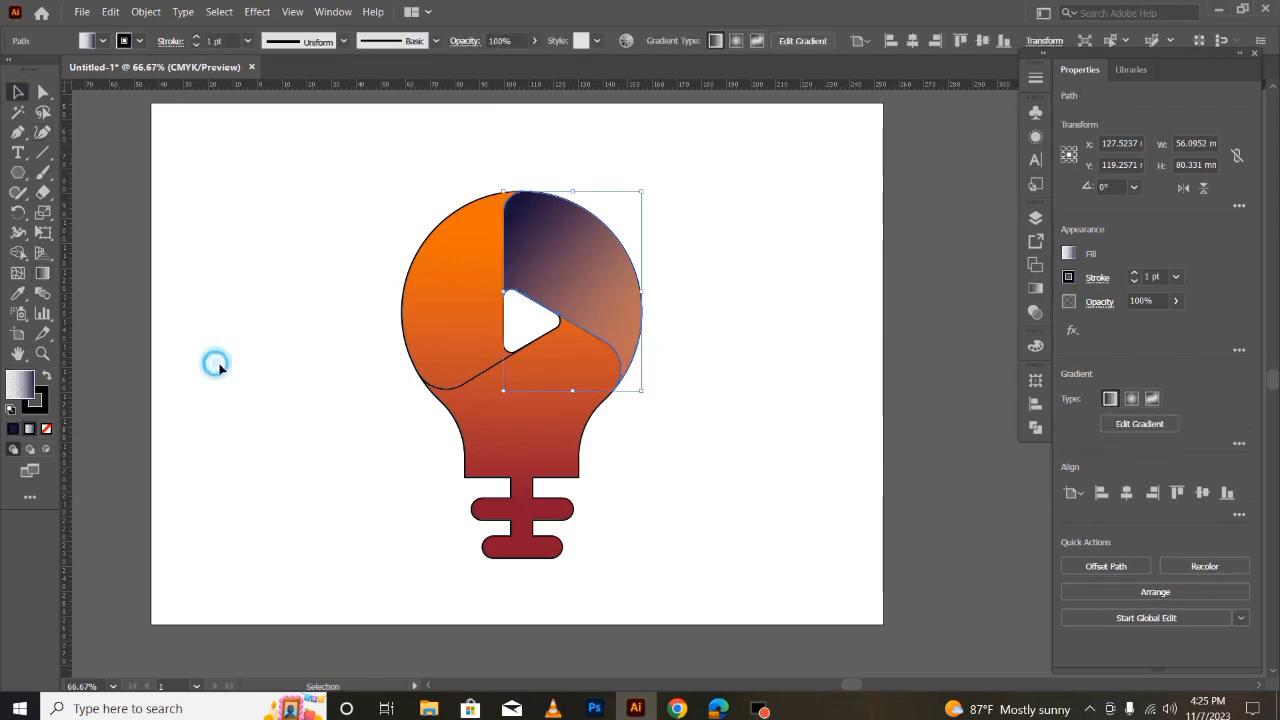
# Copy the upper-right segment's navy-to-transparent gradient onto the bulb's left and lower segments with the Eyedropper
pyautogui.click(439, 382)
pyautogui.click(366, 372)
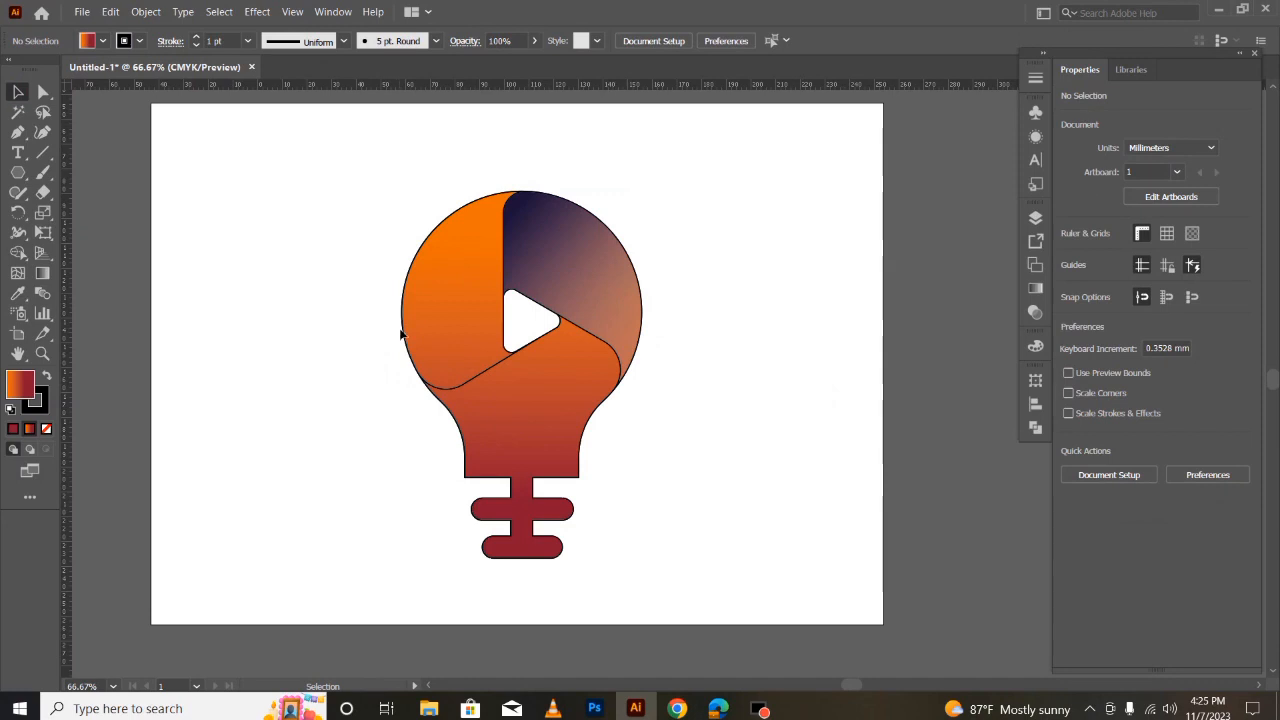
pyautogui.click(403, 326)
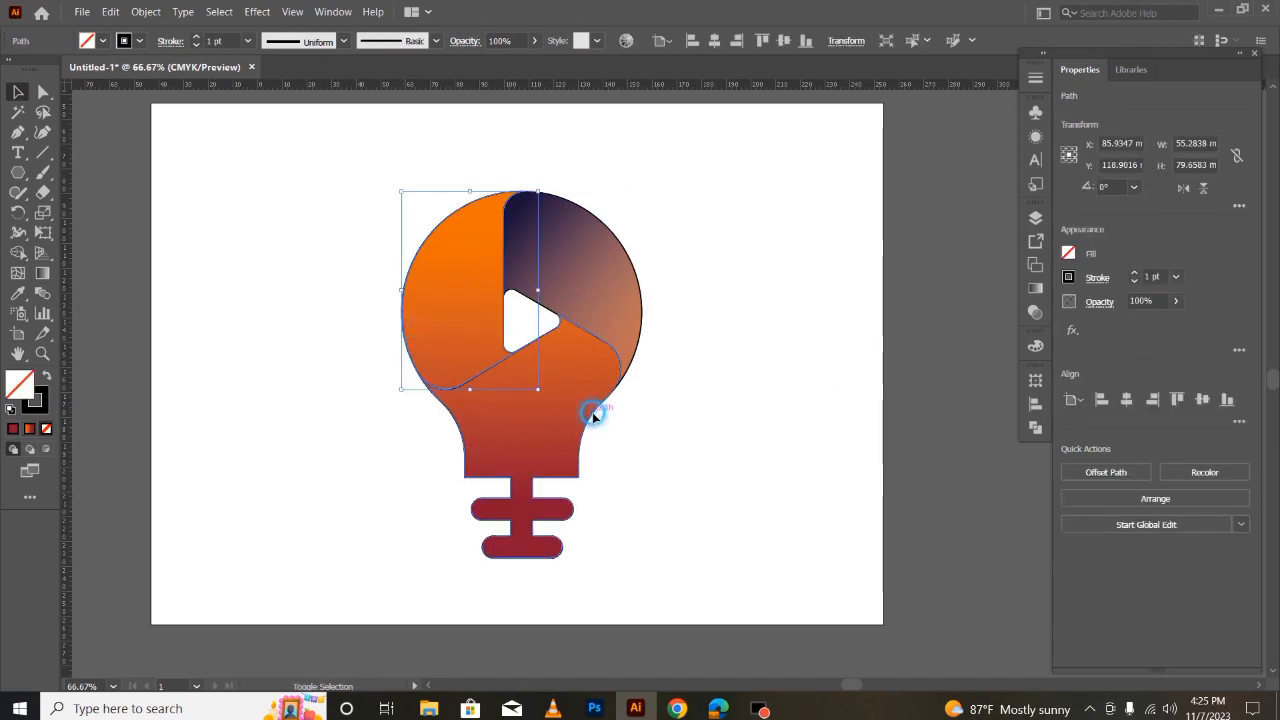
pyautogui.keyDown('shift'); pyautogui.click(592, 412); pyautogui.keyUp('shift')
pyautogui.press('i')
pyautogui.click(585, 254)
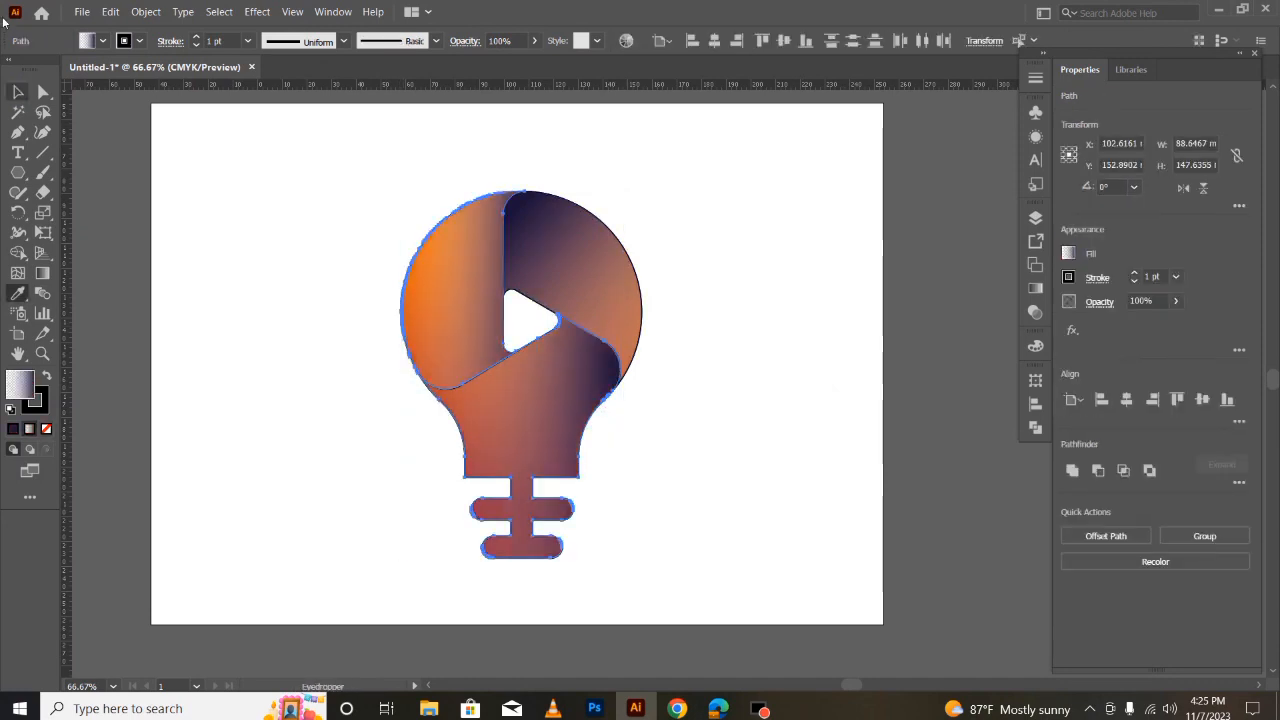
pyautogui.click(17, 91)
pyautogui.click(197, 499)
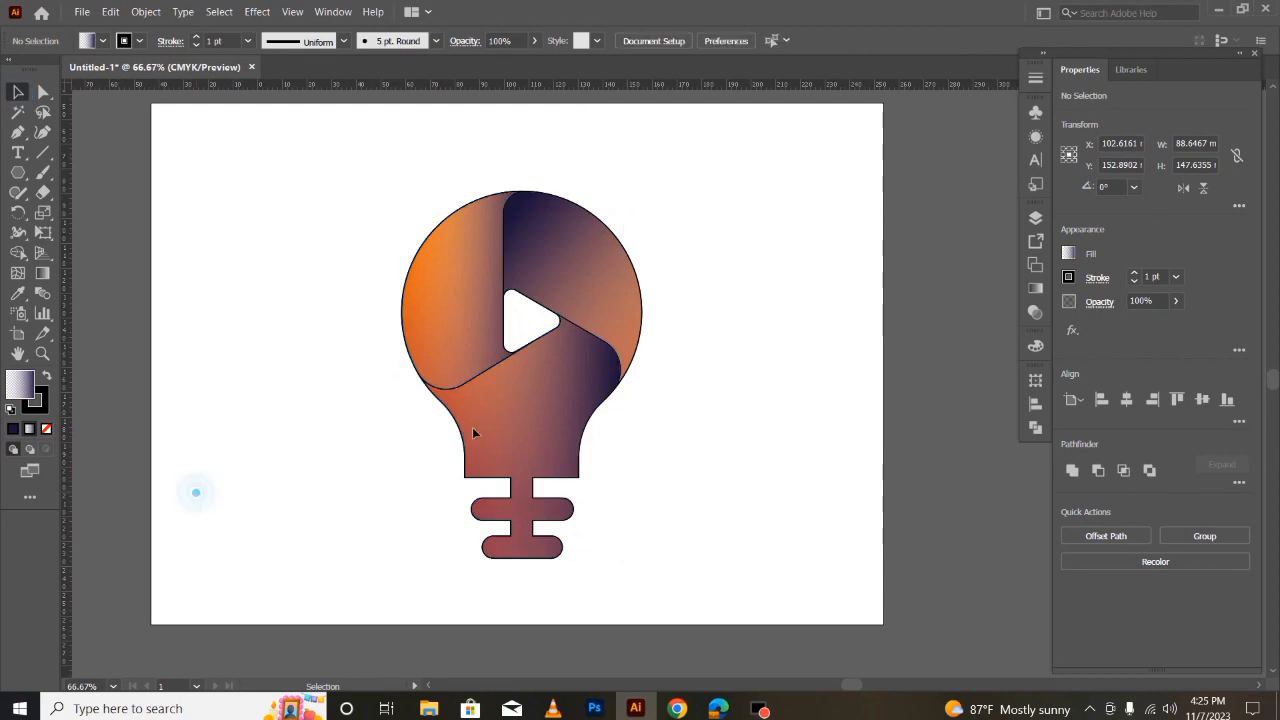
# Angle the lower segment's gradient diagonally from navy beyond its upper-right corner to transparent outside the bulb's lower left
pyautogui.click(609, 354)
pyautogui.click(42, 272)
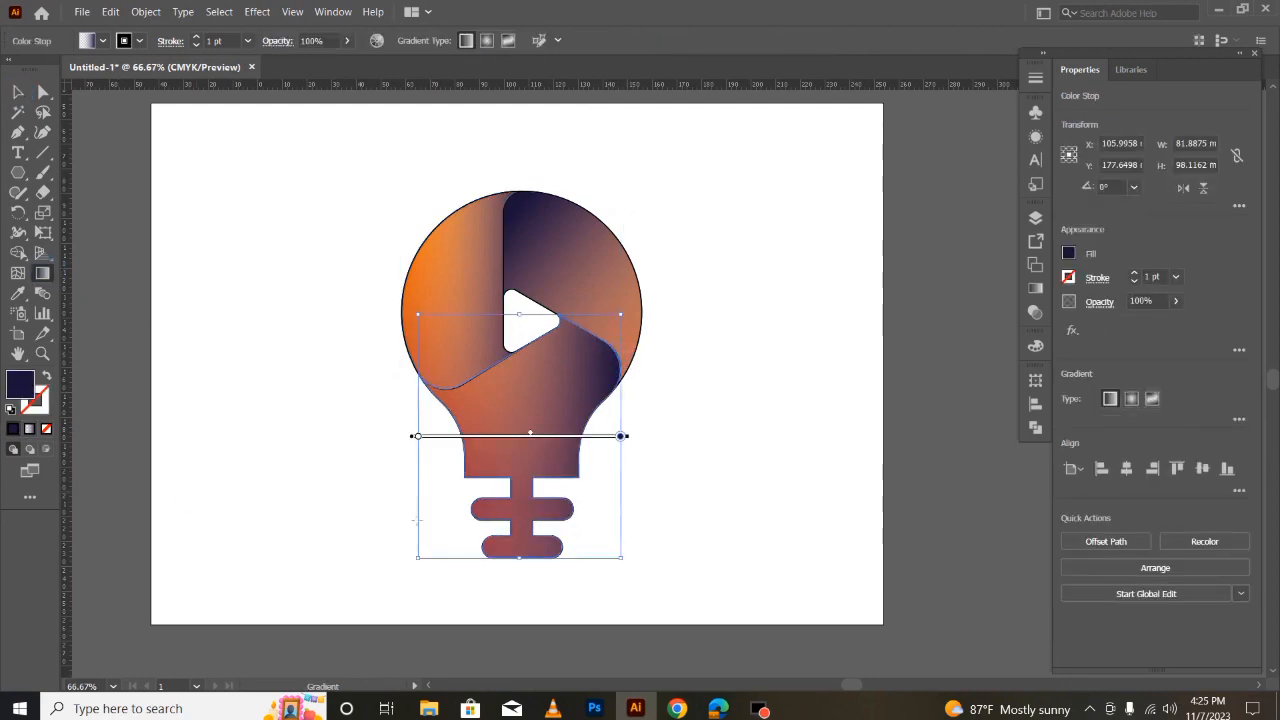
pyautogui.moveTo(621, 353); pyautogui.dragTo(623, 320)
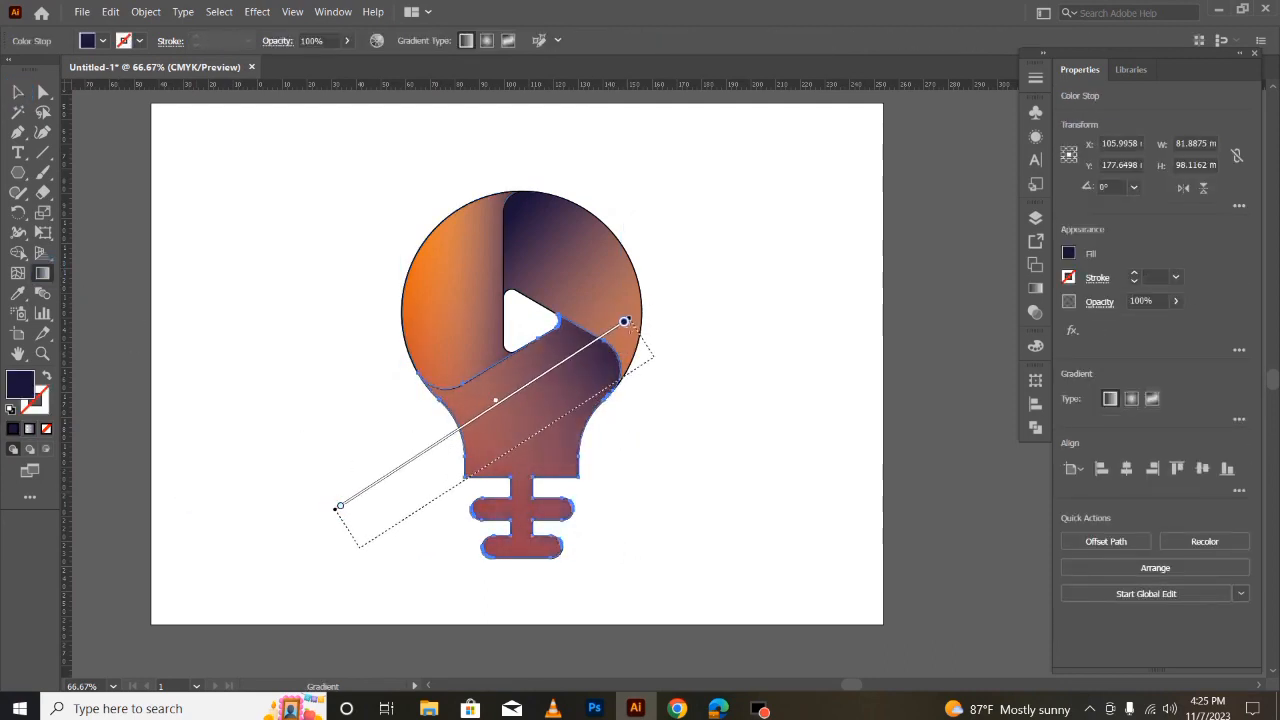
pyautogui.click(24, 98)
pyautogui.click(197, 349)
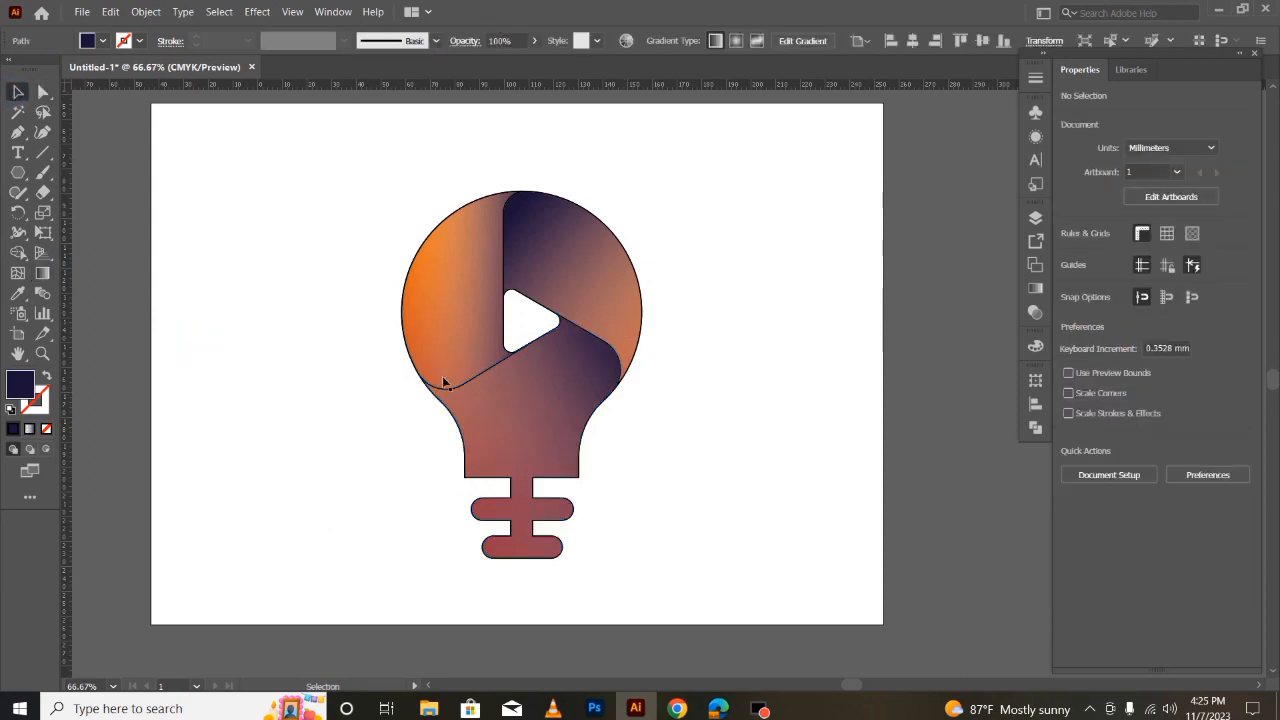
# Run the left segment's gradient vertically from transparent above the bulb to navy just below the segment's lower end
pyautogui.click(402, 297)
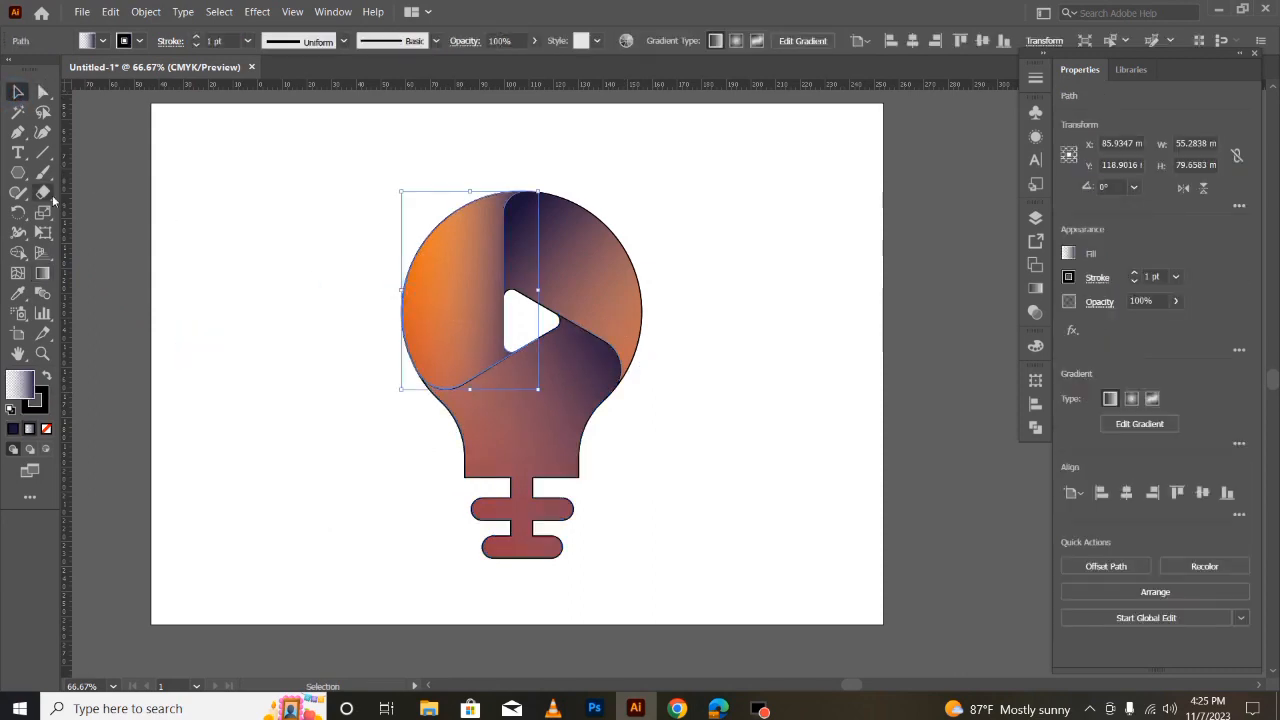
pyautogui.press('g')
pyautogui.moveTo(433, 132)
pyautogui.mouseDown()
pyautogui.moveTo(440, 300)
pyautogui.moveTo(394, 457)
pyautogui.moveTo(431, 404)
pyautogui.mouseUp()
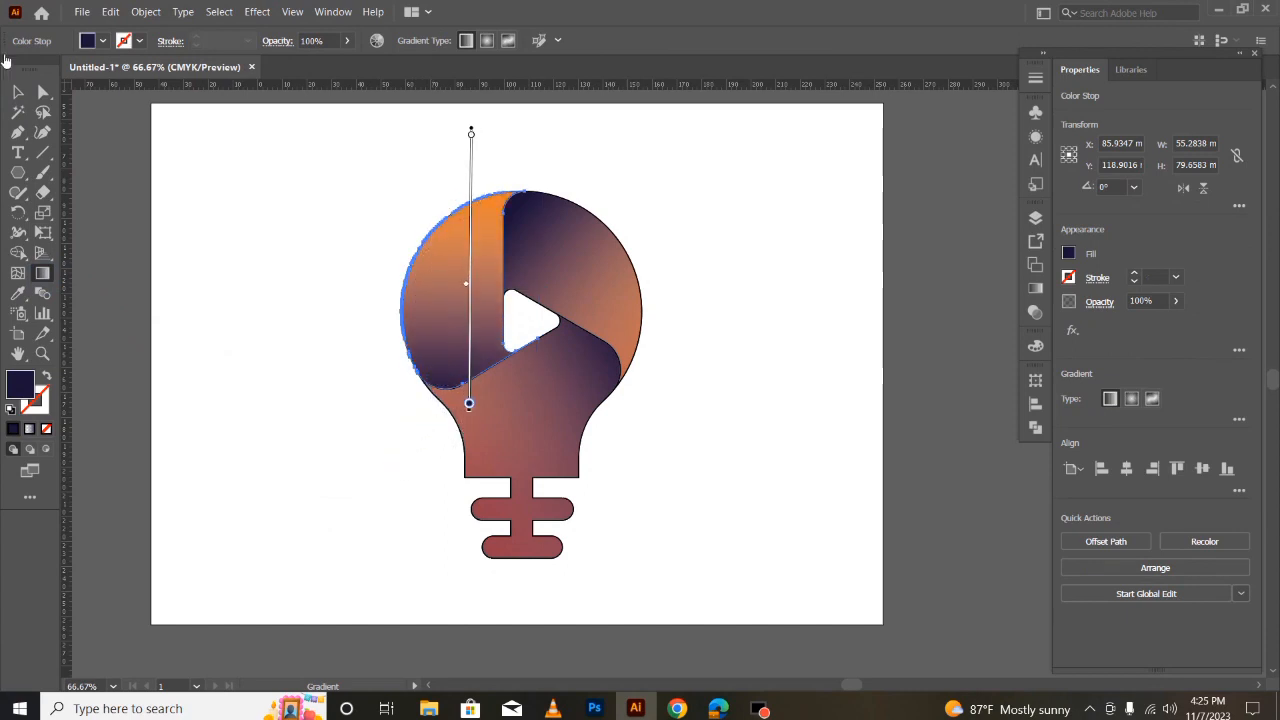
pyautogui.click(17, 91)
pyautogui.click(245, 365)
# Remove the stroke from all shapes of the light bulb
pyautogui.moveTo(306, 186); pyautogui.dragTo(757, 551)
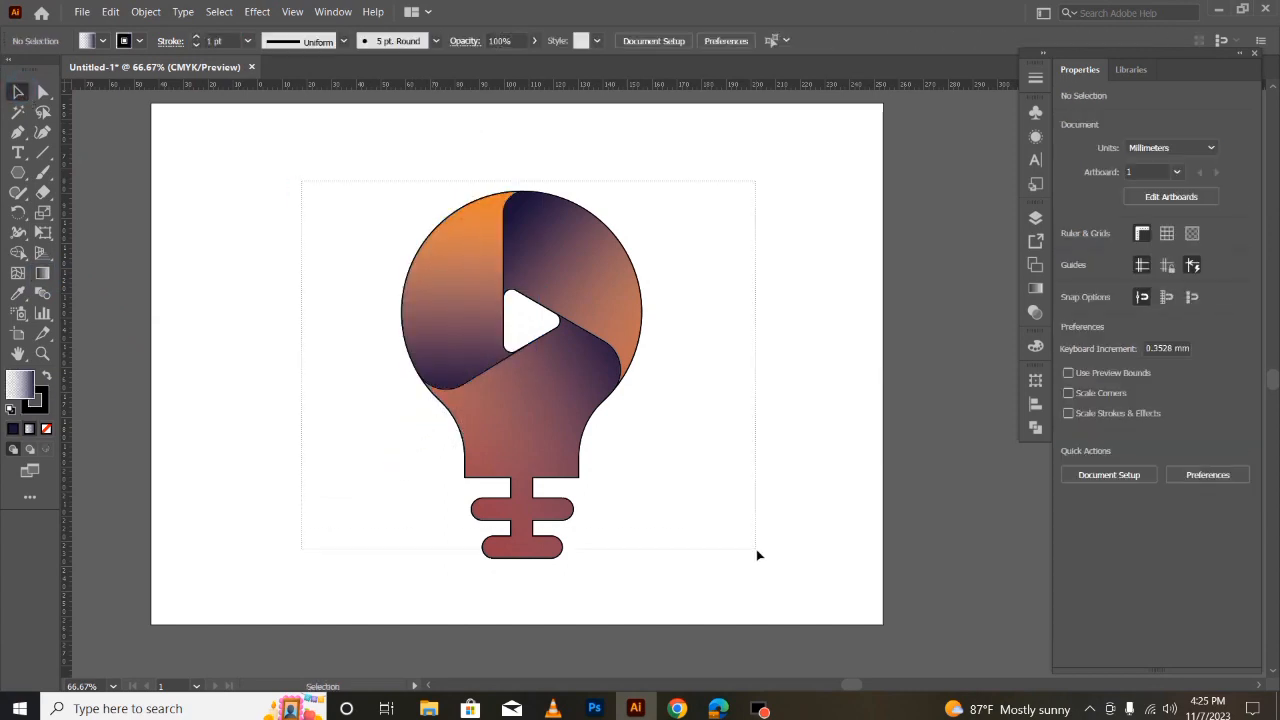
pyautogui.click(1069, 278)
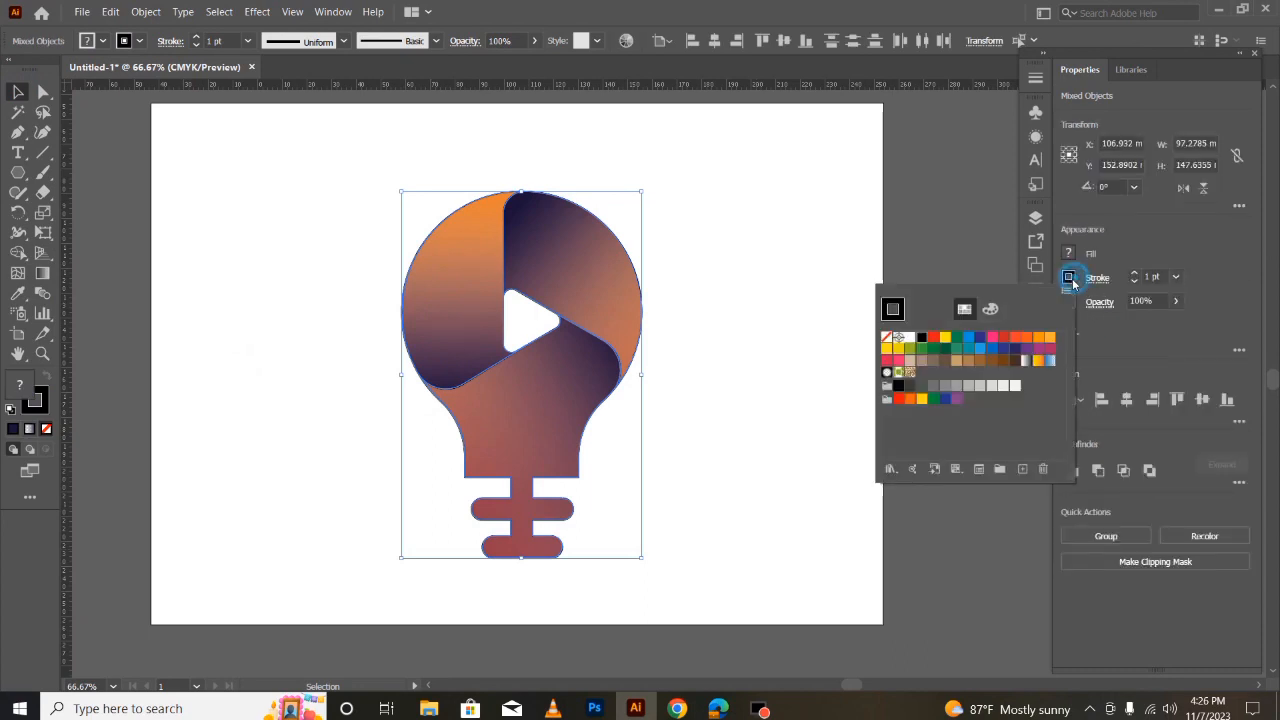
pyautogui.click(895, 341)
pyautogui.click(748, 477)
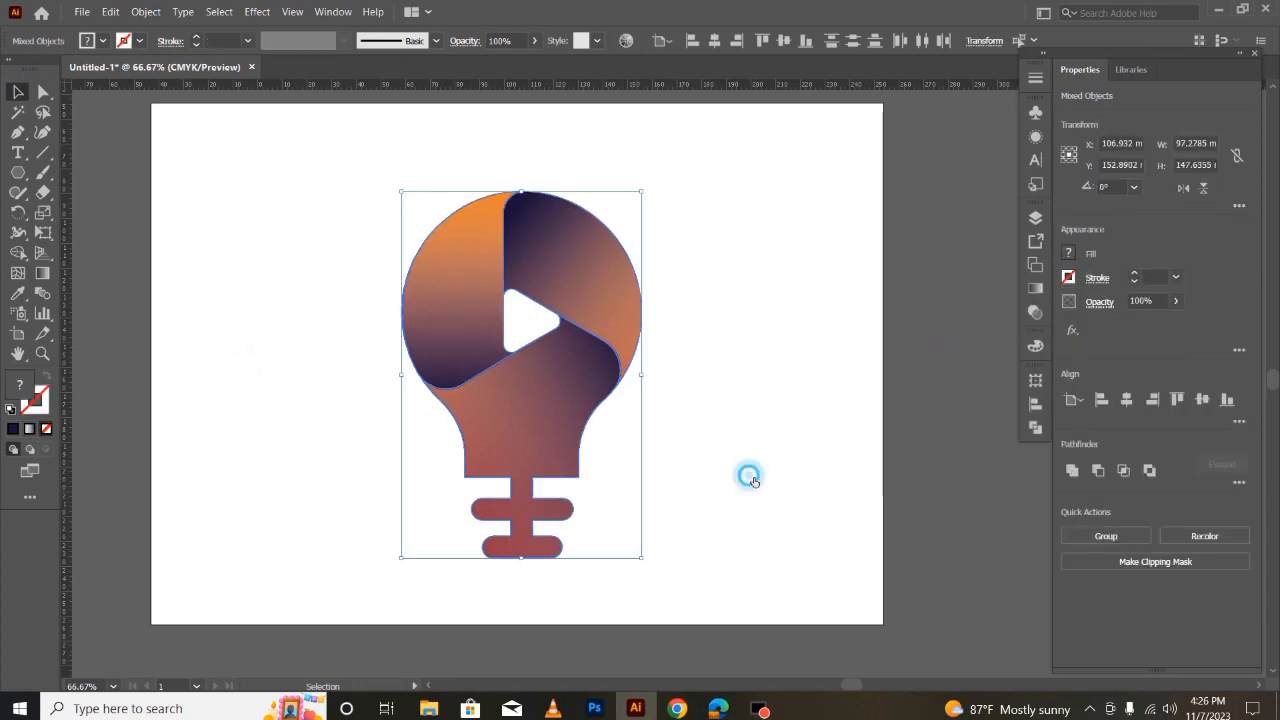
pyautogui.click(845, 376)
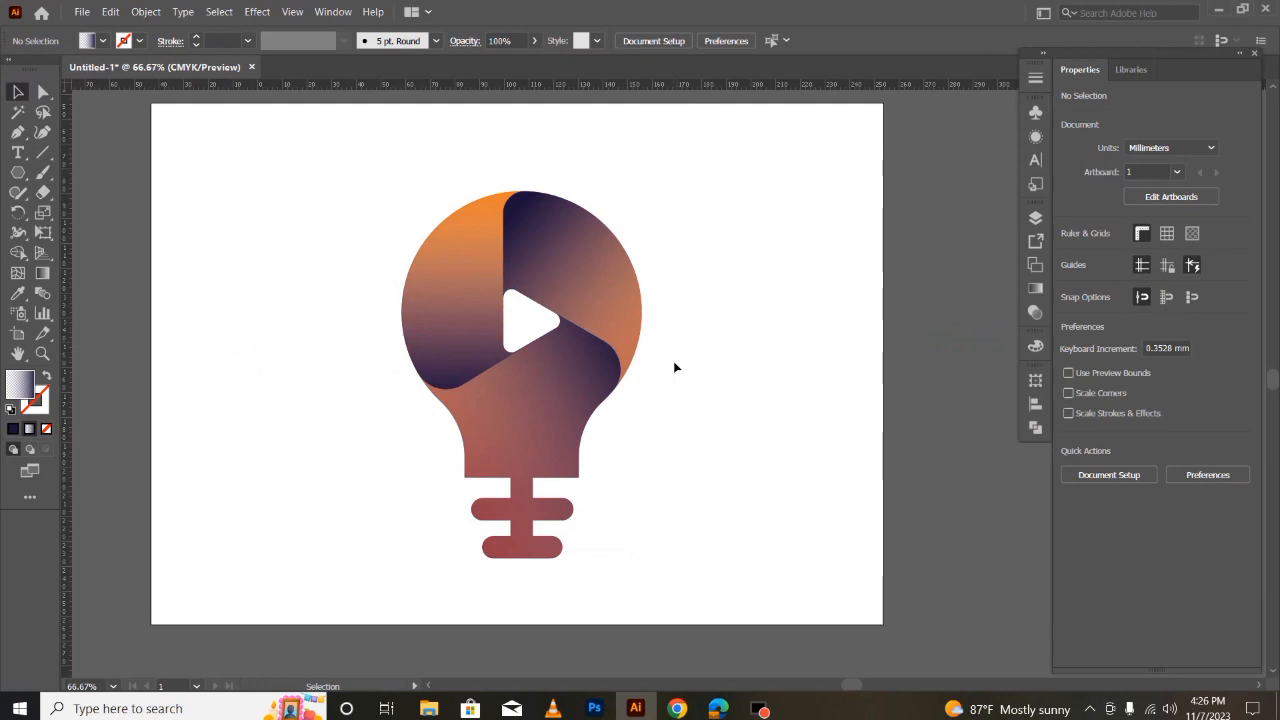
# Set the blending mode of the three gradient-shaded segments to Multiply
pyautogui.click(612, 232)
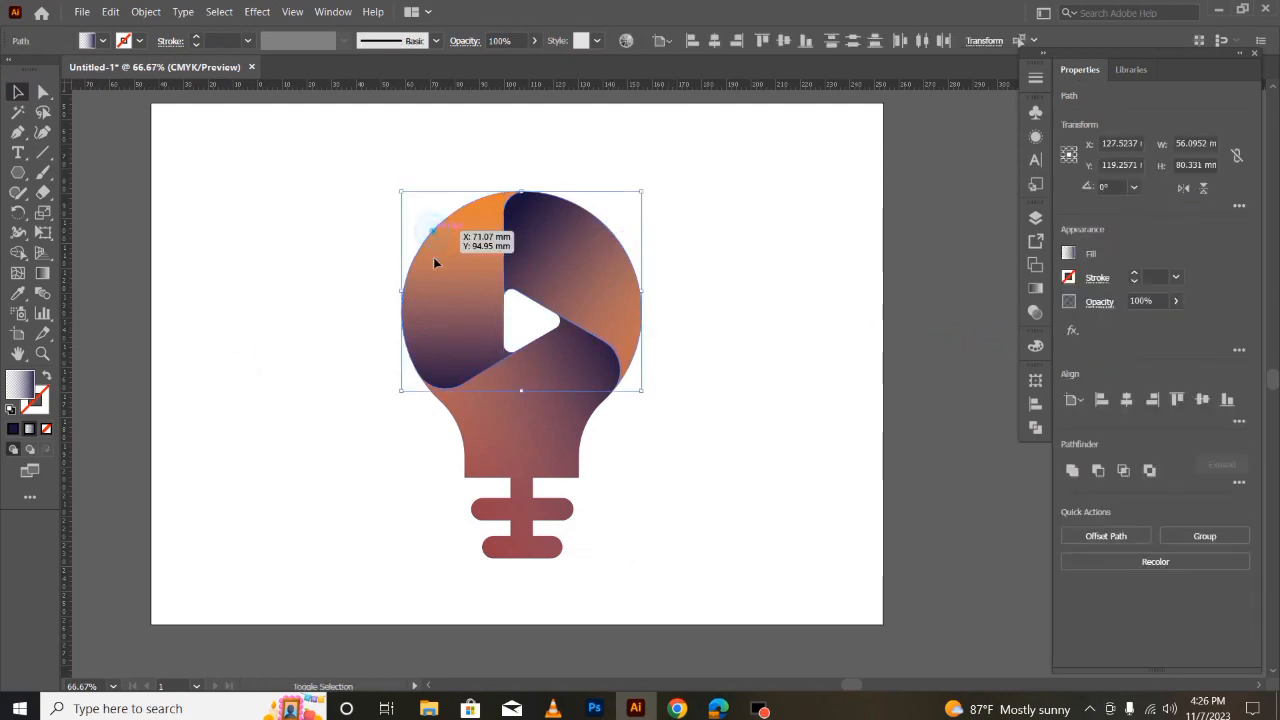
pyautogui.keyDown('shift'); pyautogui.click(581, 448); pyautogui.keyUp('shift')
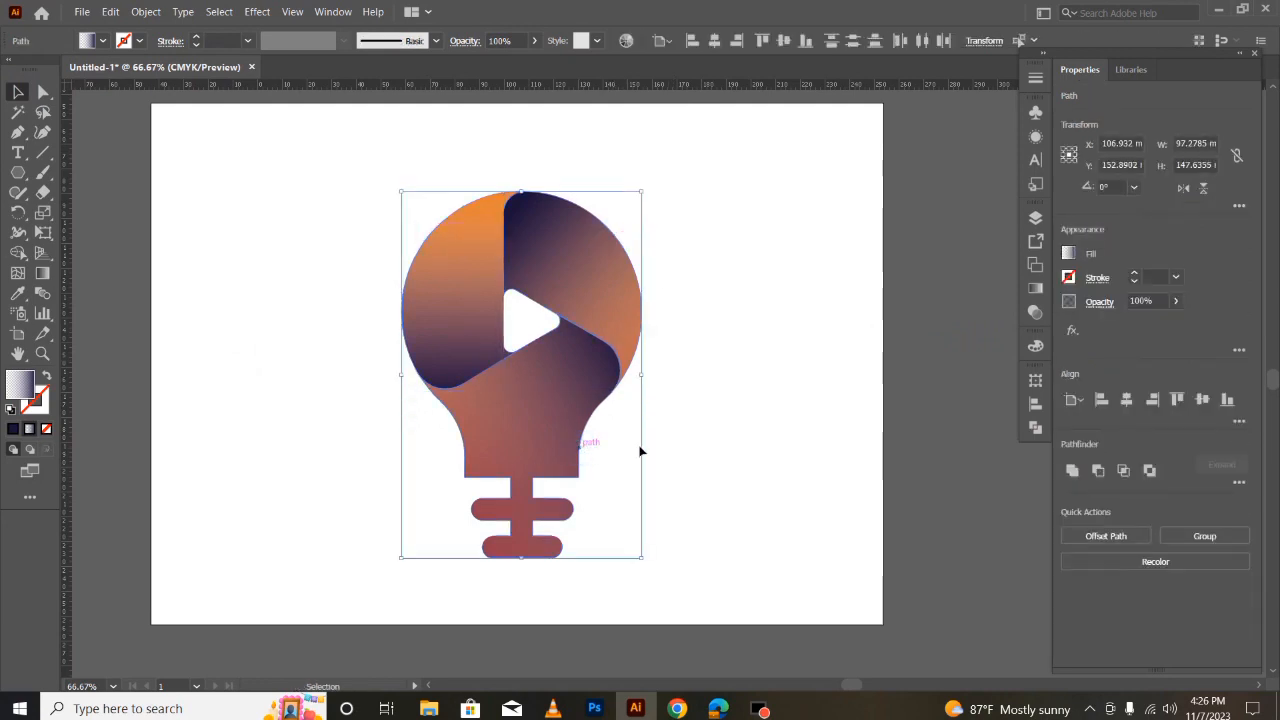
pyautogui.click(1036, 314)
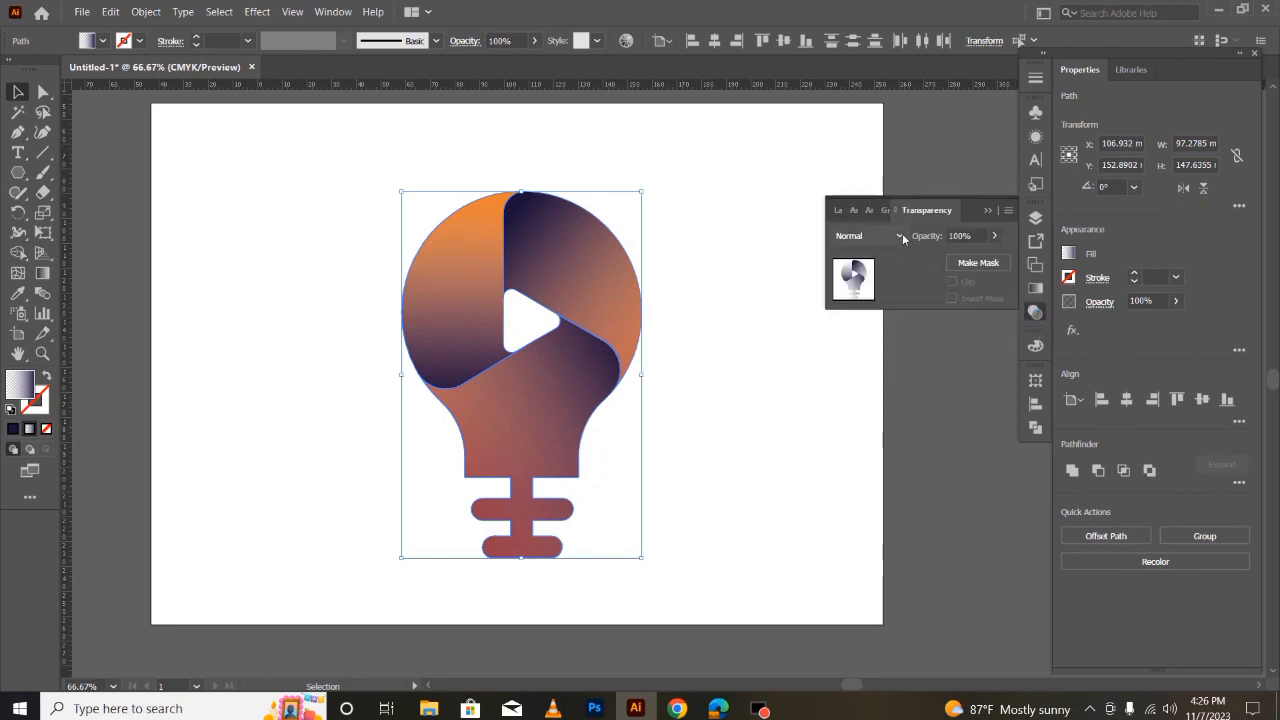
pyautogui.click(900, 236)
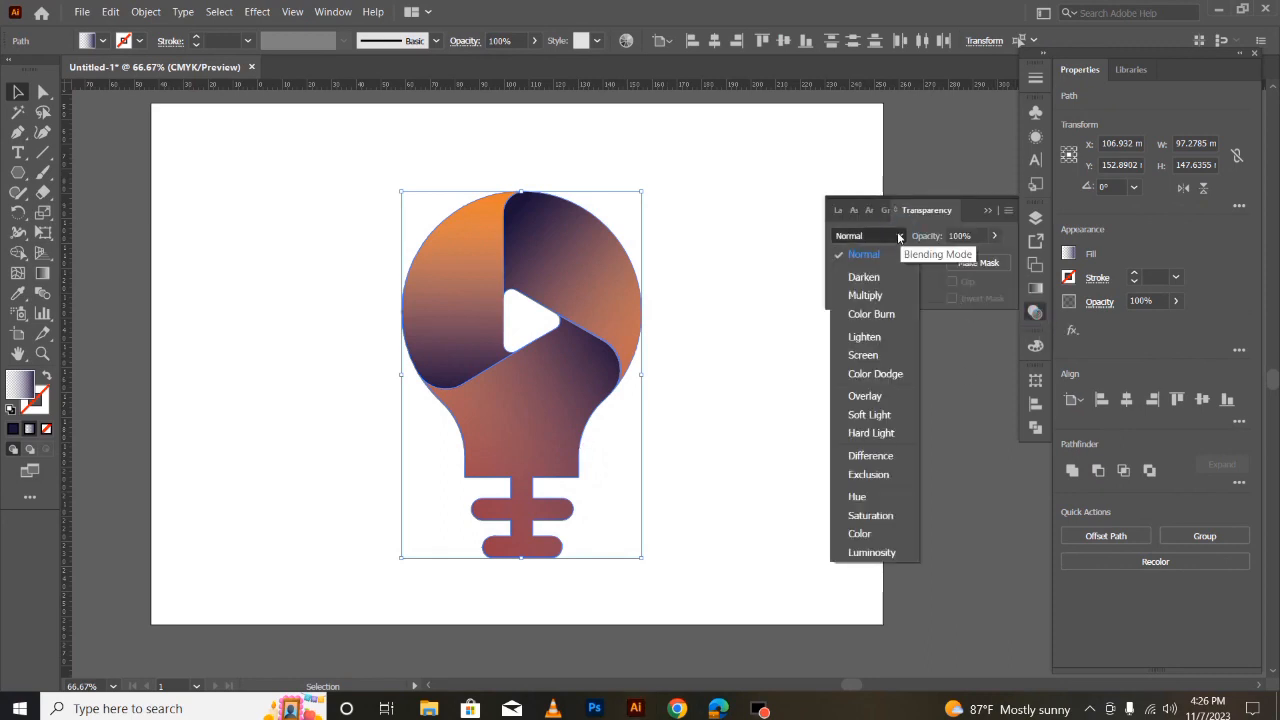
pyautogui.click(866, 296)
pyautogui.click(987, 212)
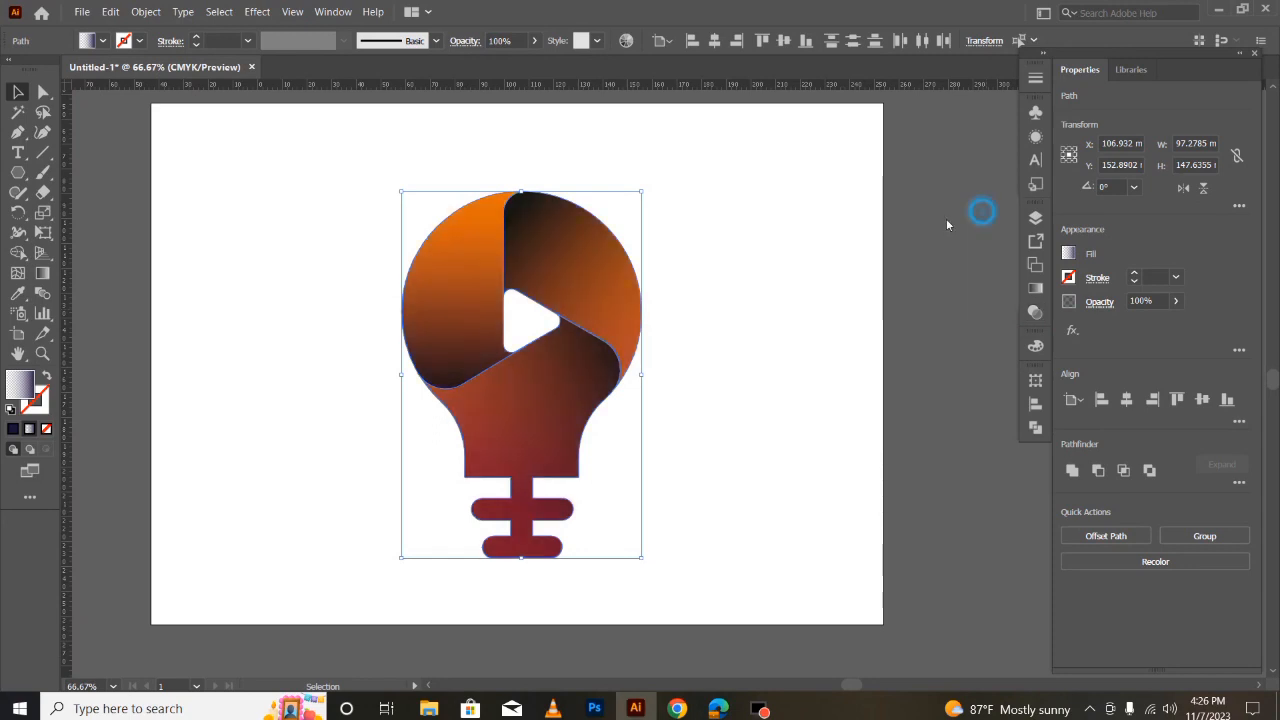
pyautogui.click(823, 401)
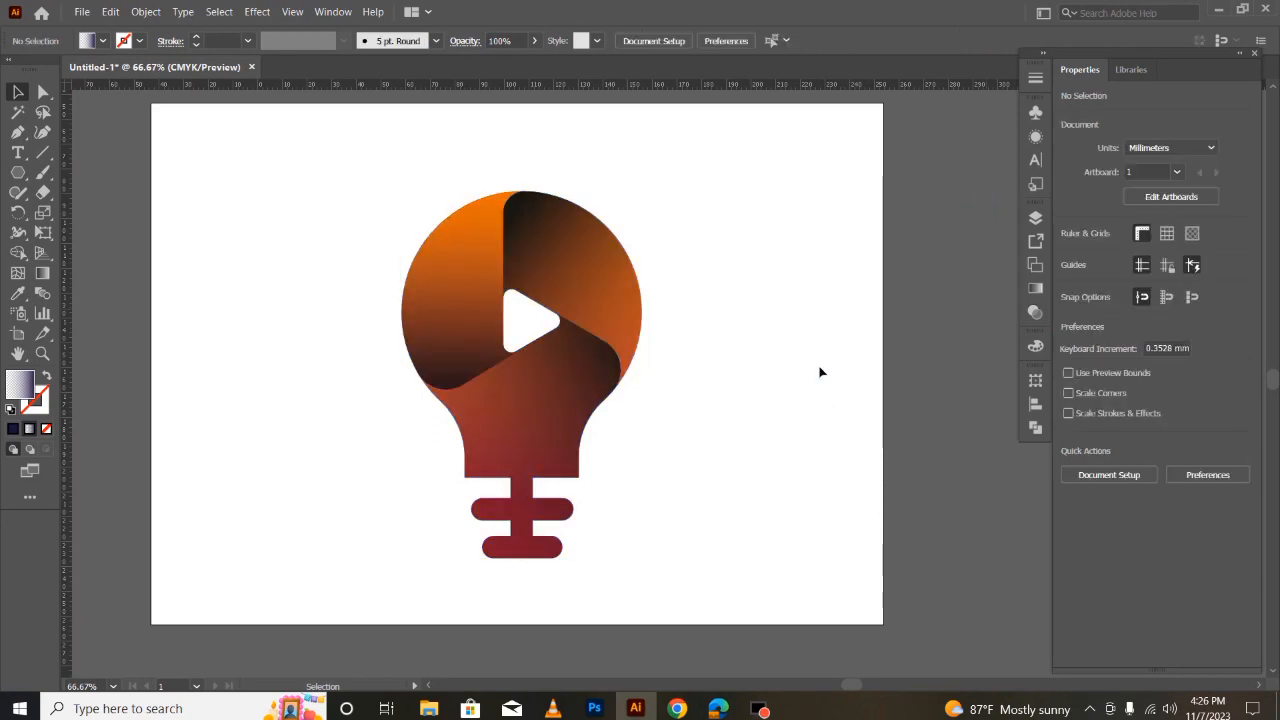